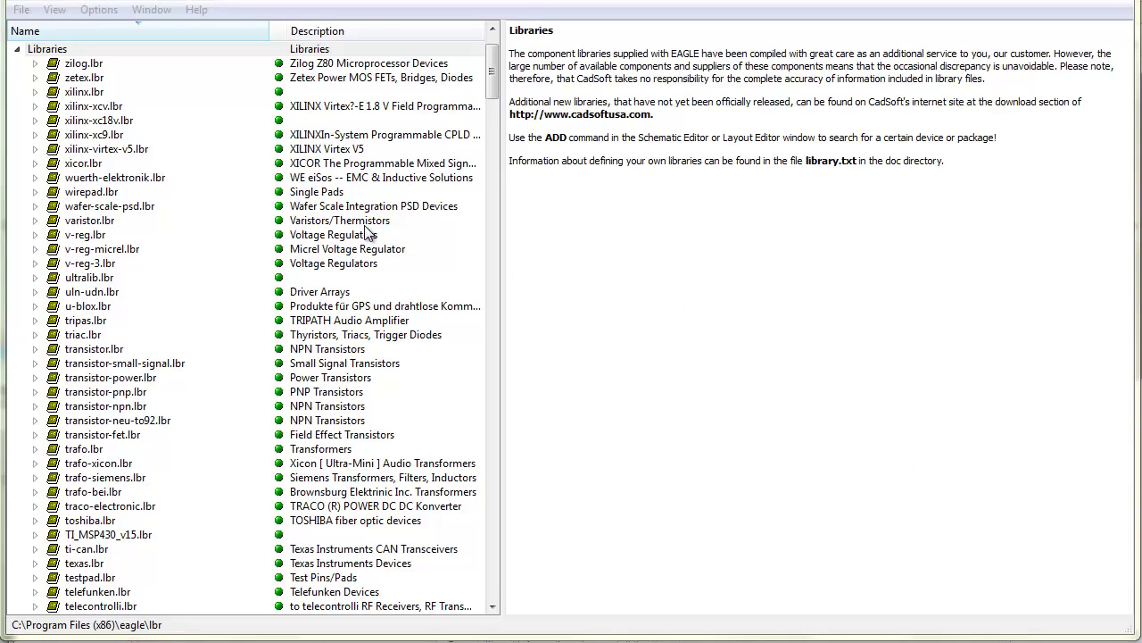
Look over the FMB3906 product page in Chrome, selecting the part number.
left_click_drag(497, 76, 492, 60)
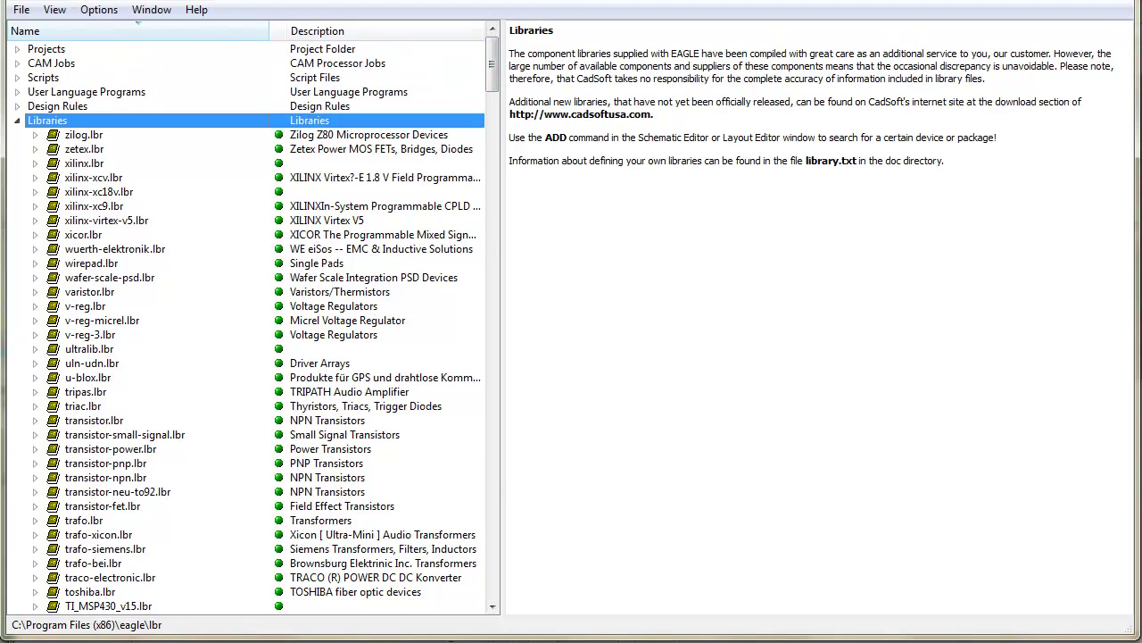
key("alt+Tab")
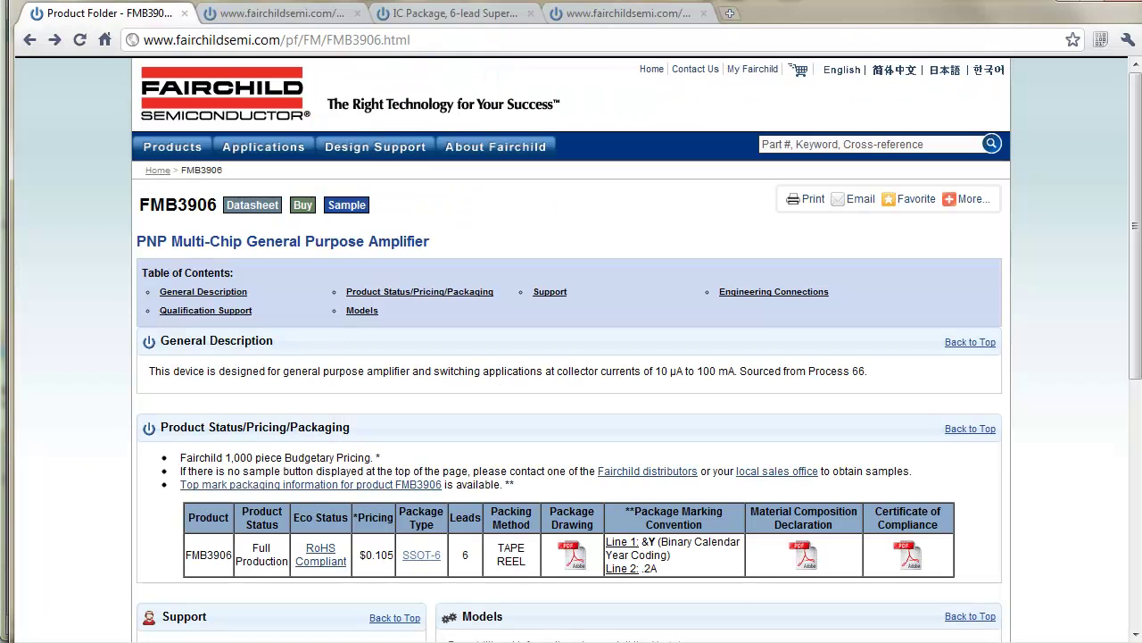
double_click(194, 211)
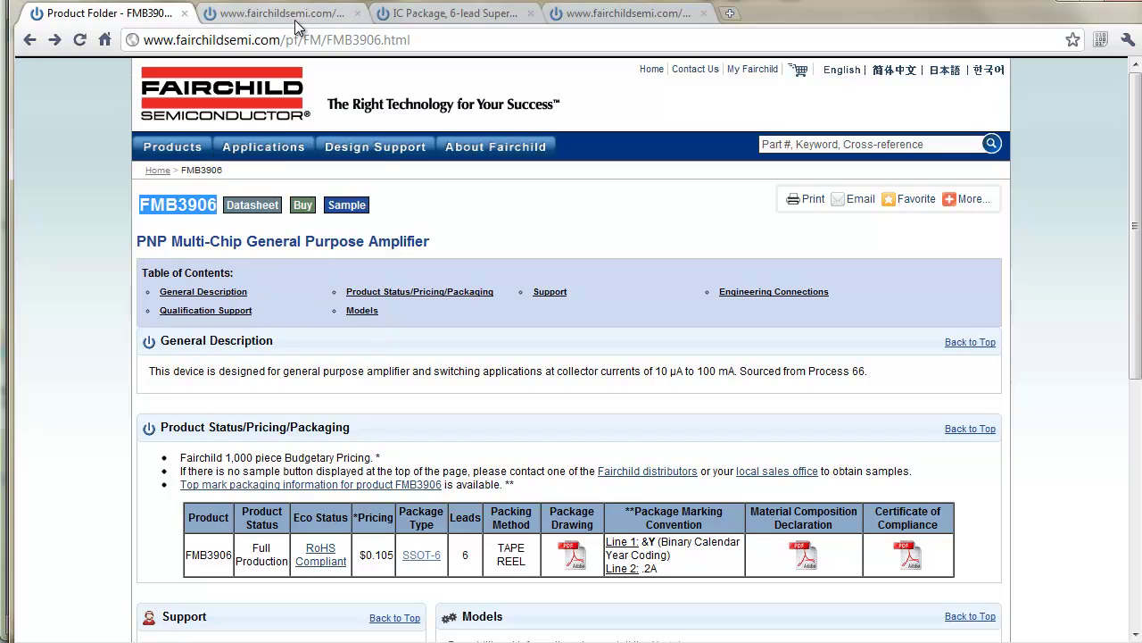
mouse_move(374, 146)
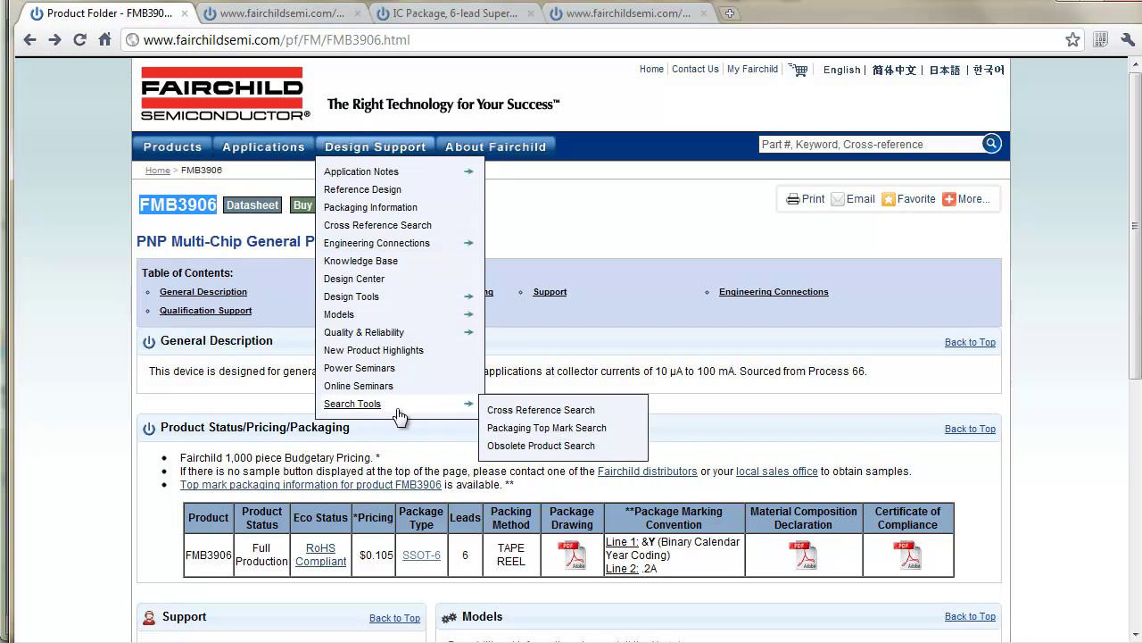
left_click(30, 211)
scroll(393, 586, "down", 2)
scroll(268, 499, "up", 1)
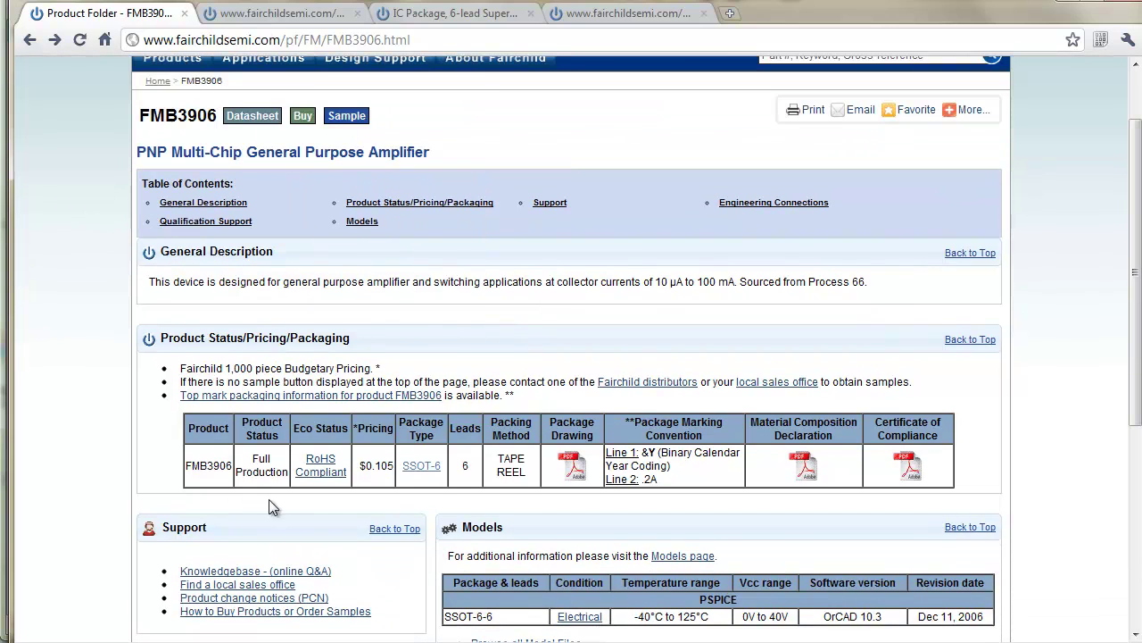
Open the FMB3906.pdf datasheet and check its SuperSOT-6 package pinout.
left_click(272, 15)
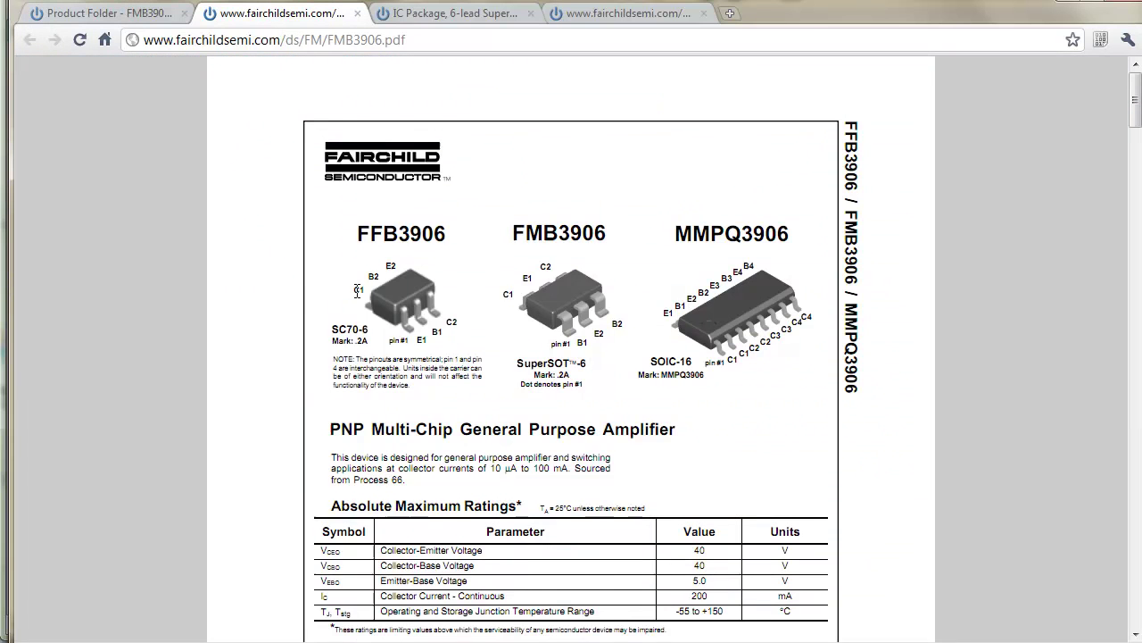
scroll(652, 495, "down", 3)
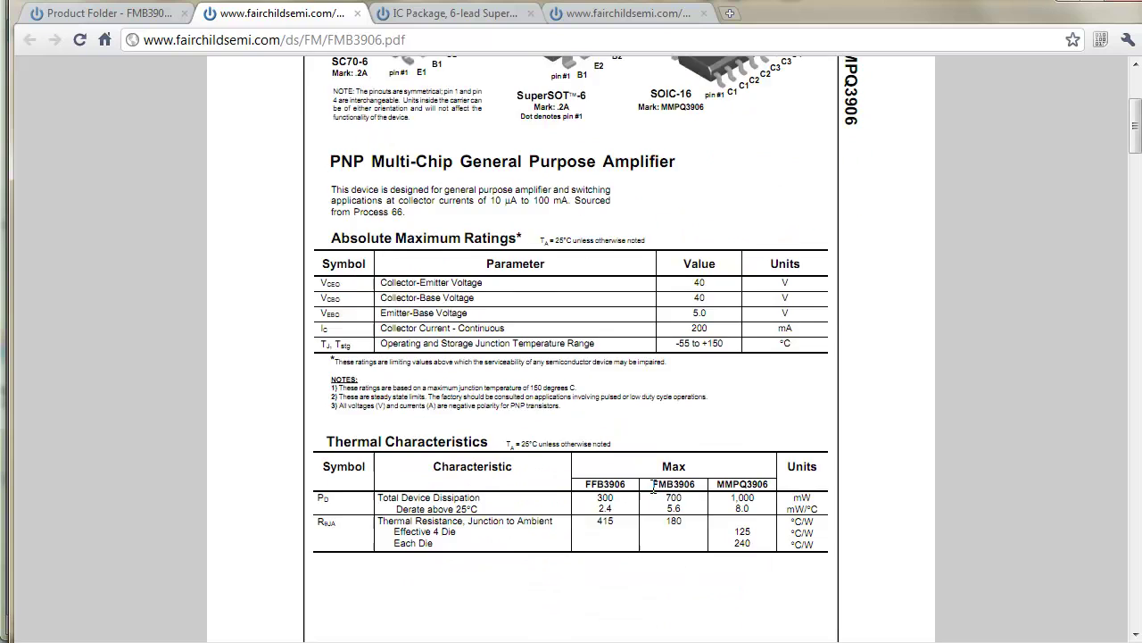
scroll(649, 504, "up", 3)
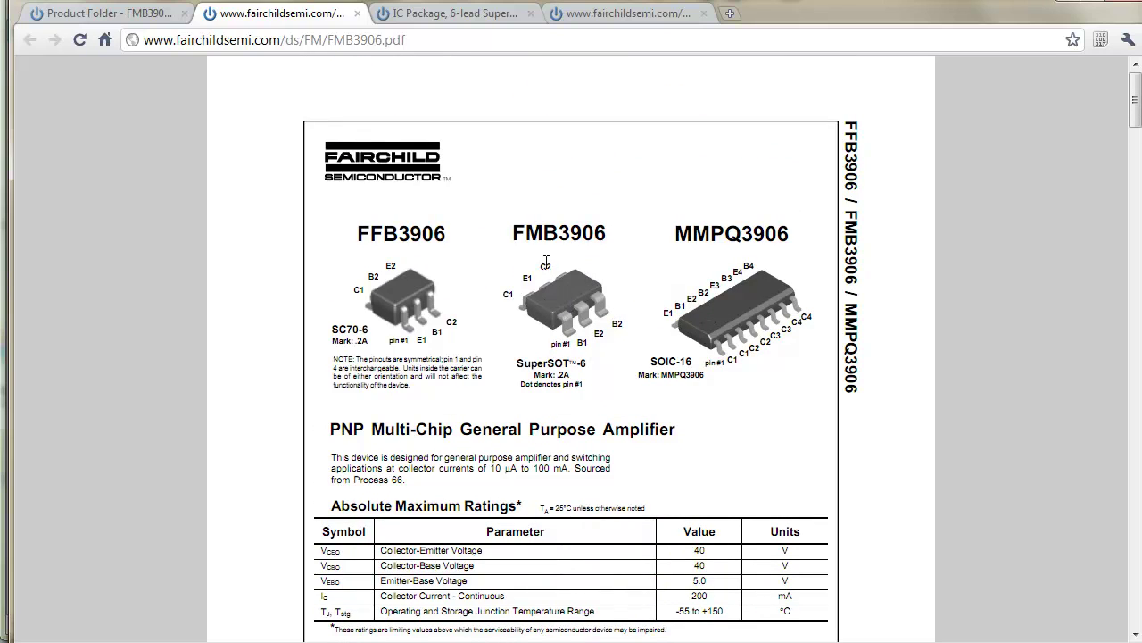
left_click_drag(517, 364, 578, 360)
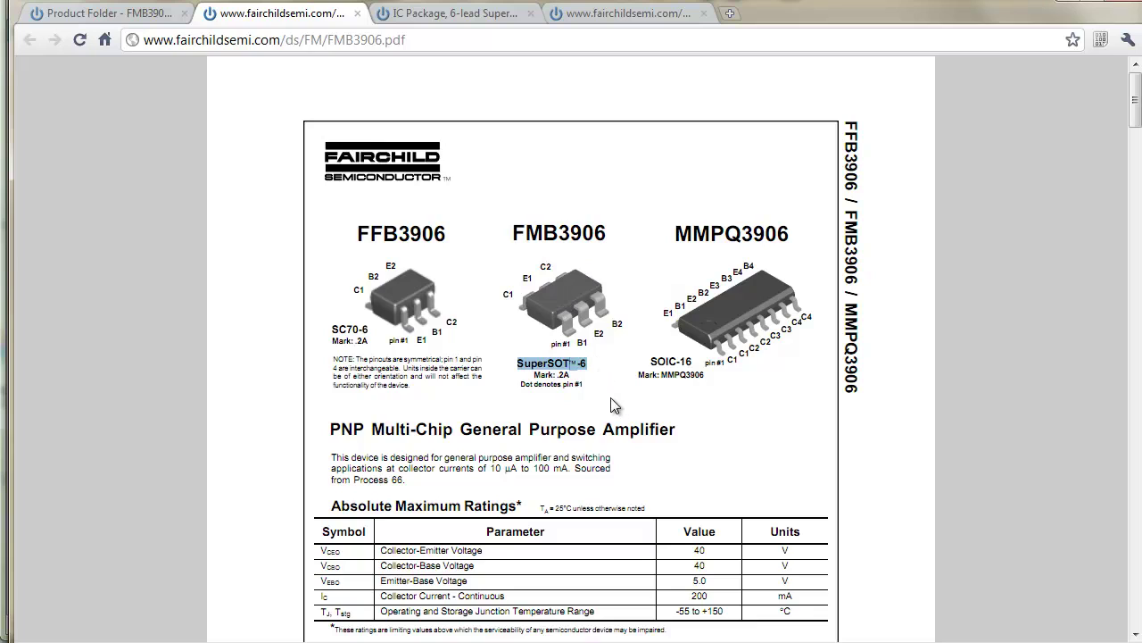
left_click(574, 355)
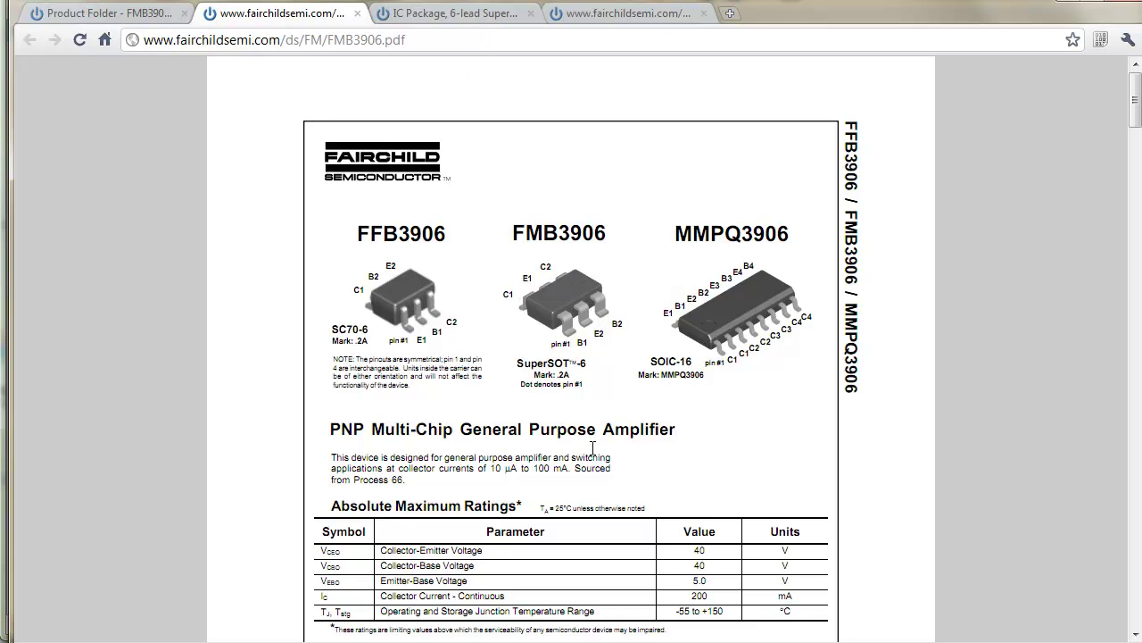
Scroll through the FMB3906 product page again.
left_click(116, 15)
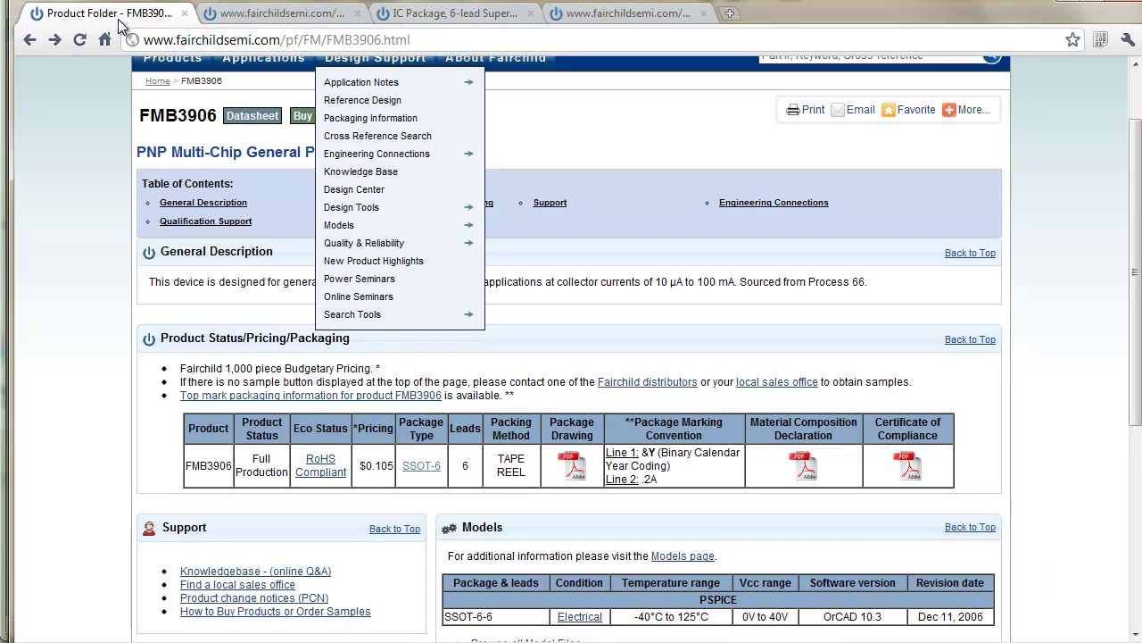
scroll(268, 410, "up", 1)
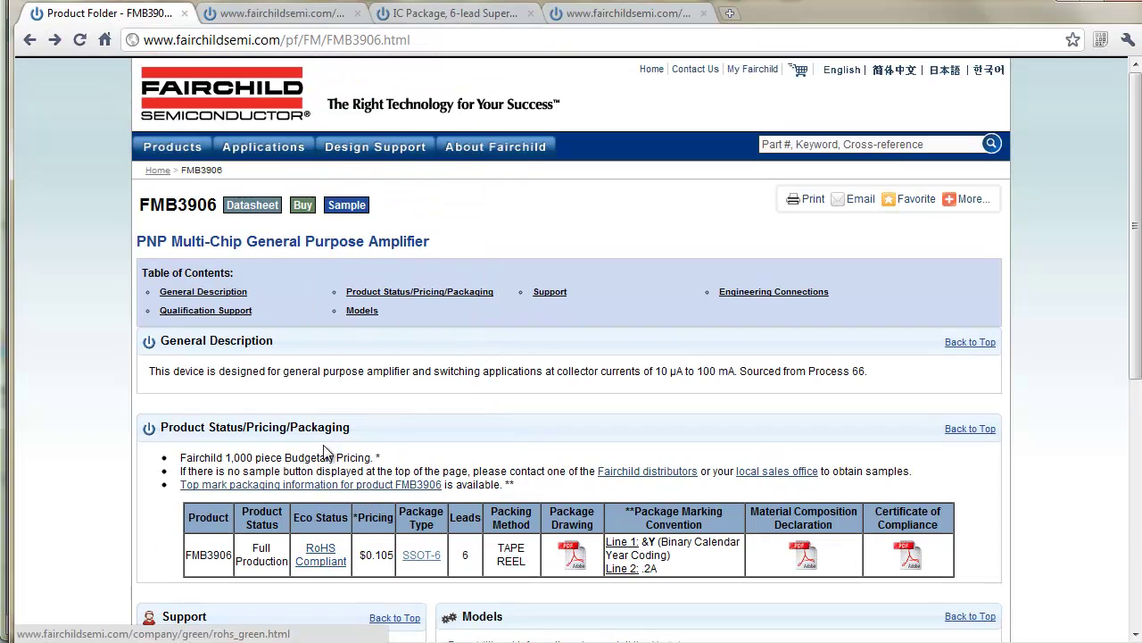
scroll(598, 429, "down", 2)
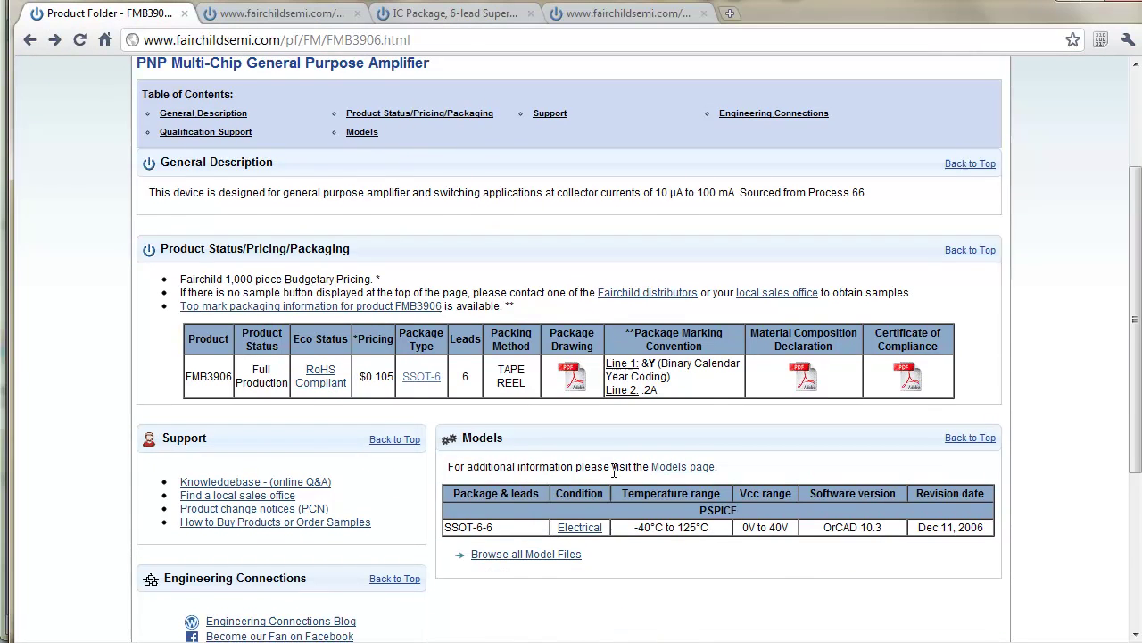
scroll(790, 526, "up", 1)
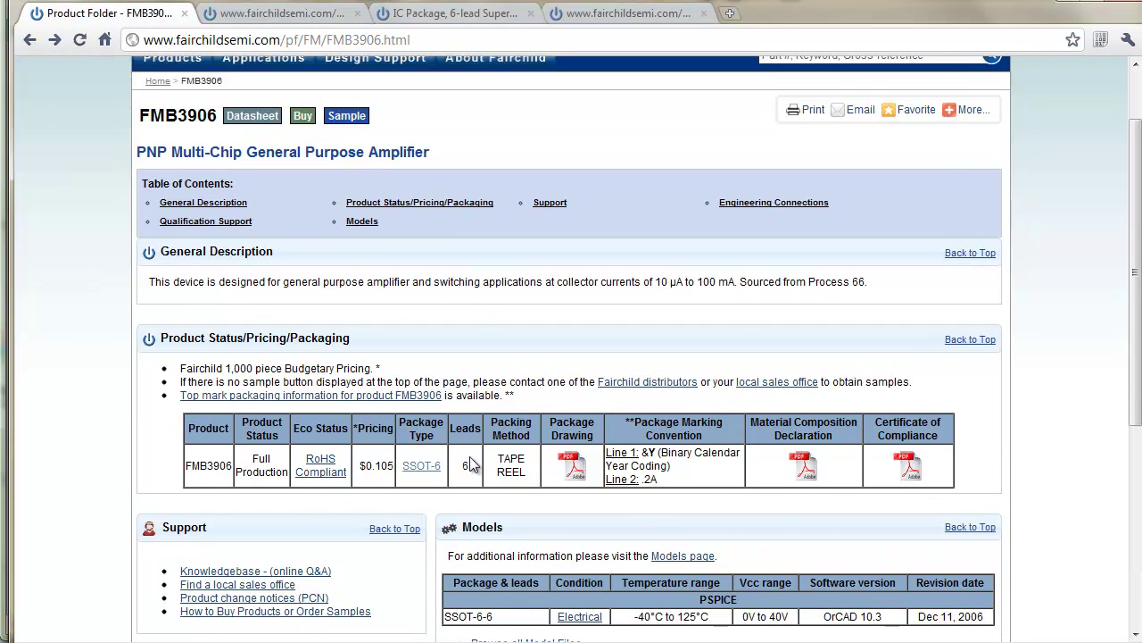
scroll(392, 107, "up", 1)
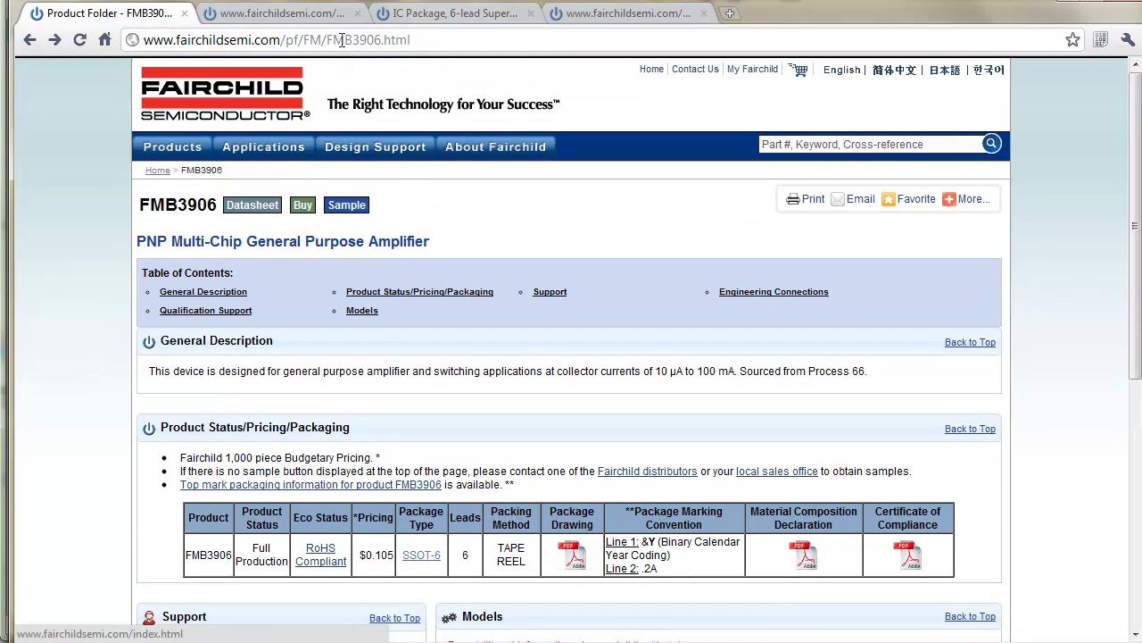
Revisit the datasheet, then view the 6-lead SuperSOT page and MA06A package drawing.
left_click(318, 16)
left_click(413, 14)
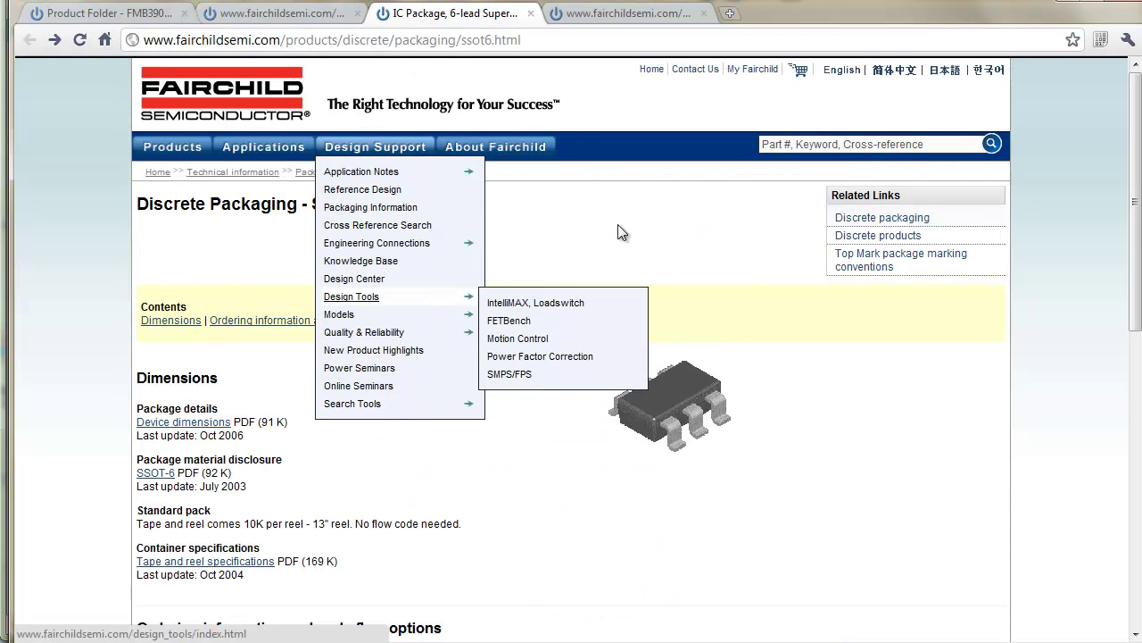
left_click(615, 13)
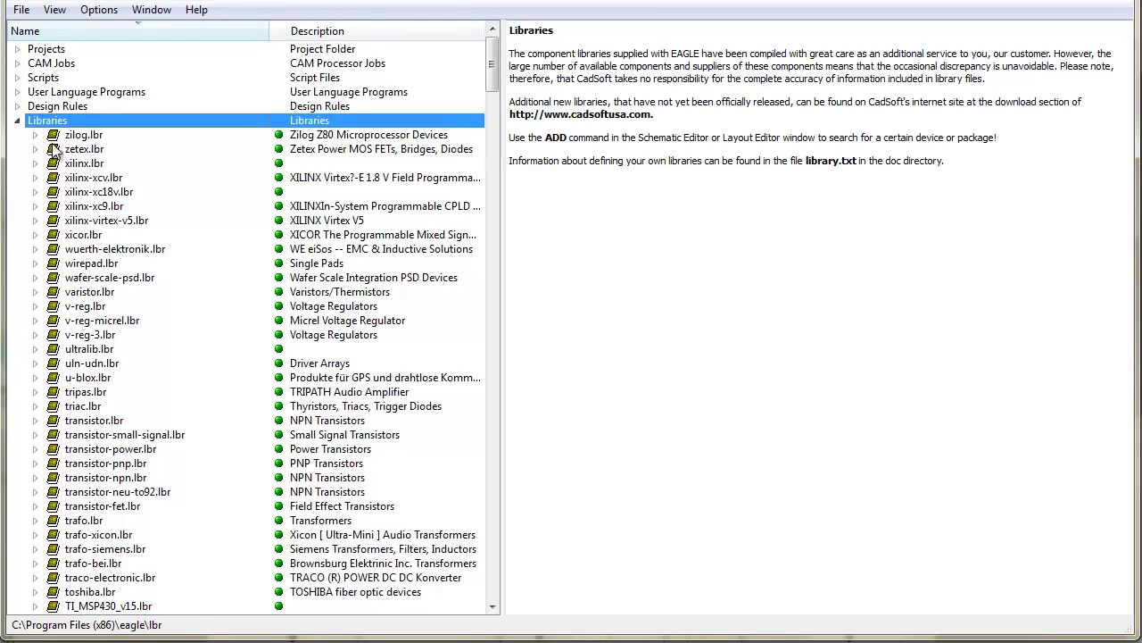
Scroll the library list to ref-packages.lbr and expand it.
left_click(76, 136)
left_click(89, 349)
scroll(128, 397, "down", 3)
scroll(127, 398, "down", 20)
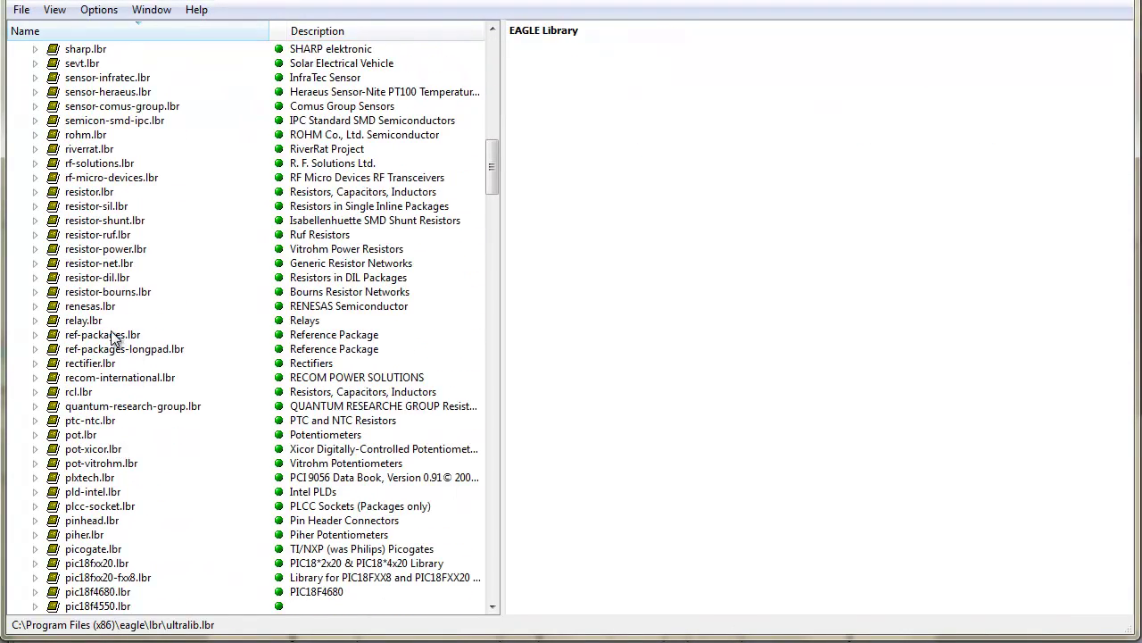
left_click(116, 336)
double_click(119, 337)
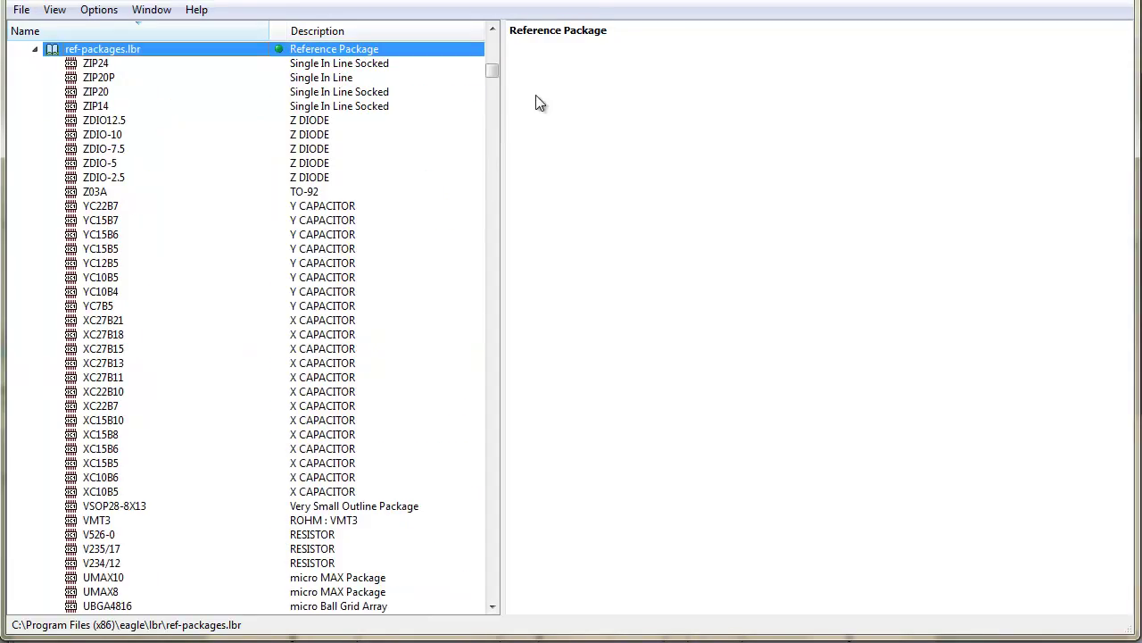
left_click_drag(492, 73, 479, 158)
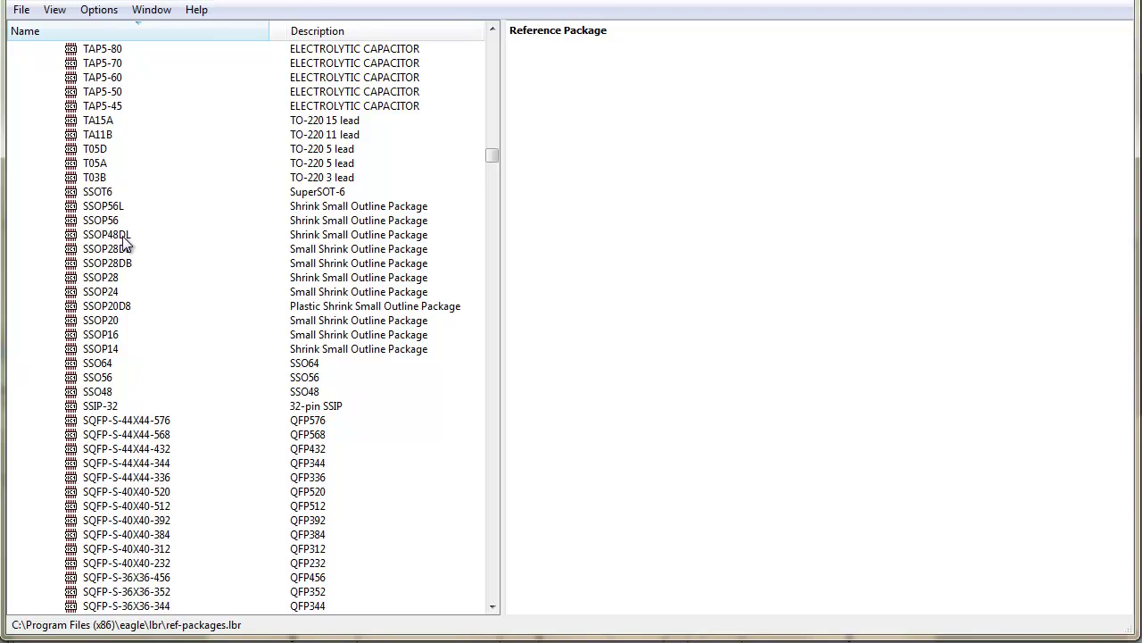
Preview the SSOT6 package and its description, then return to the library root.
left_click(109, 193)
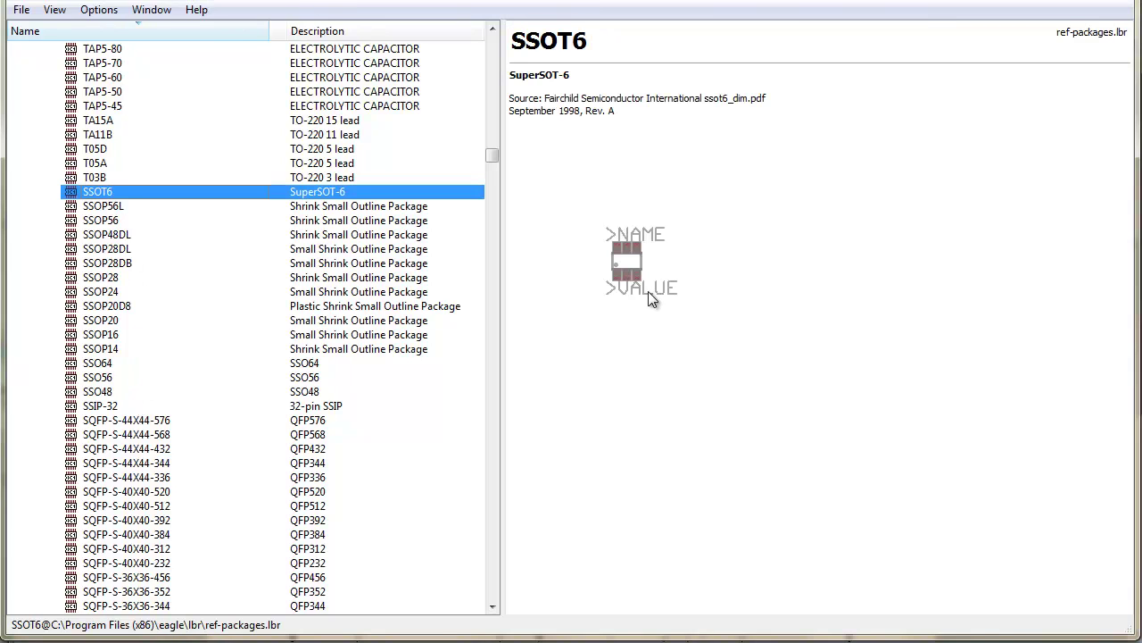
left_click_drag(545, 98, 731, 113)
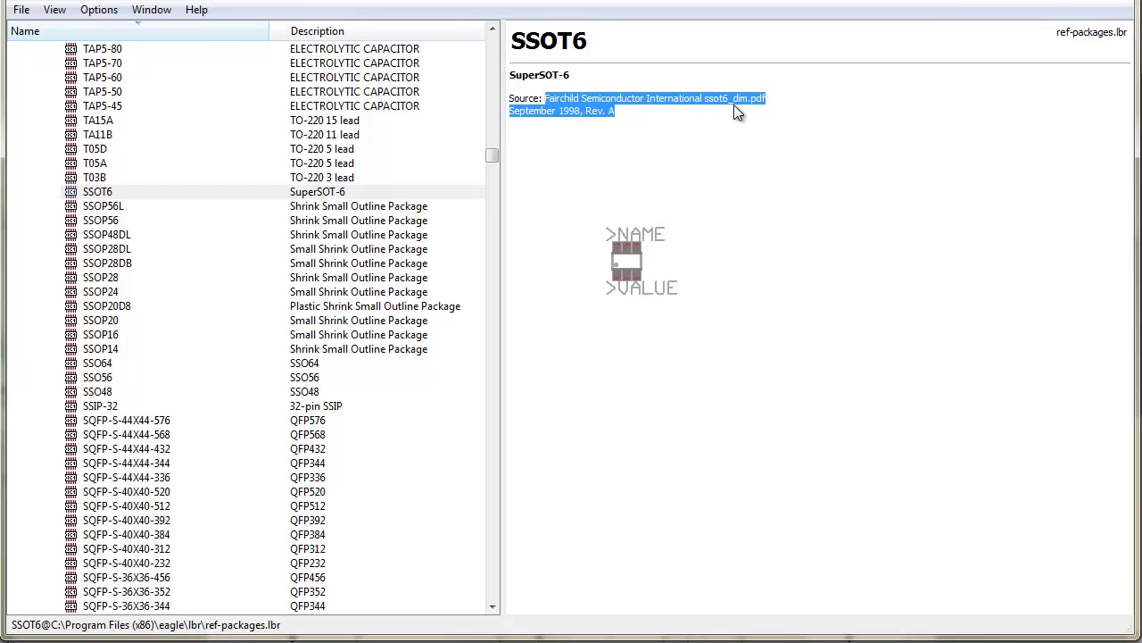
left_click(662, 116)
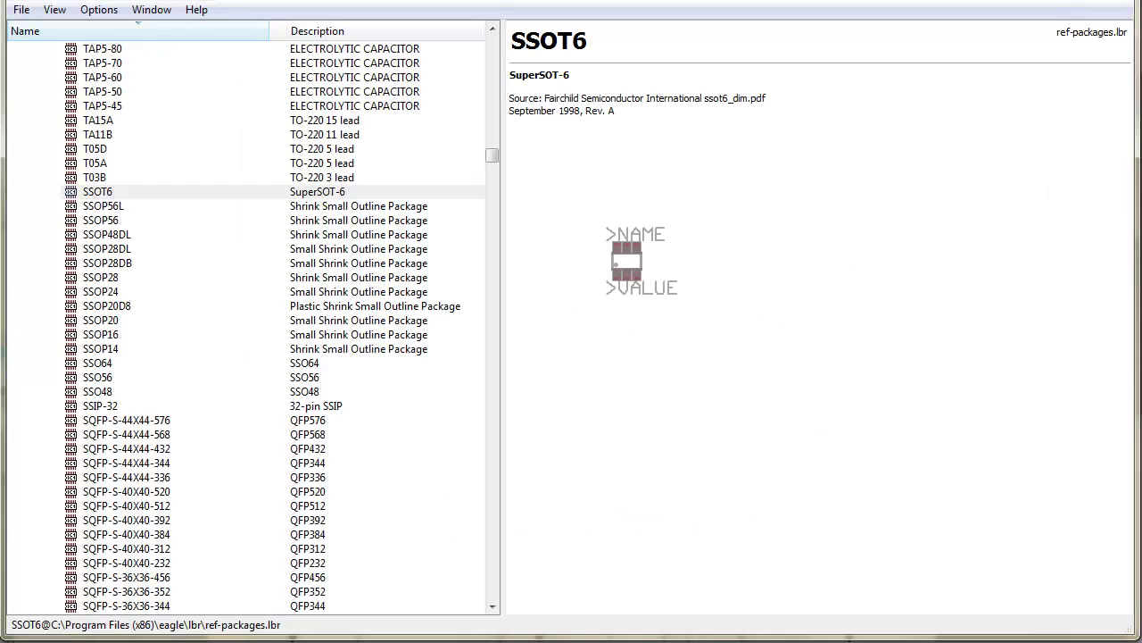
left_click(138, 191)
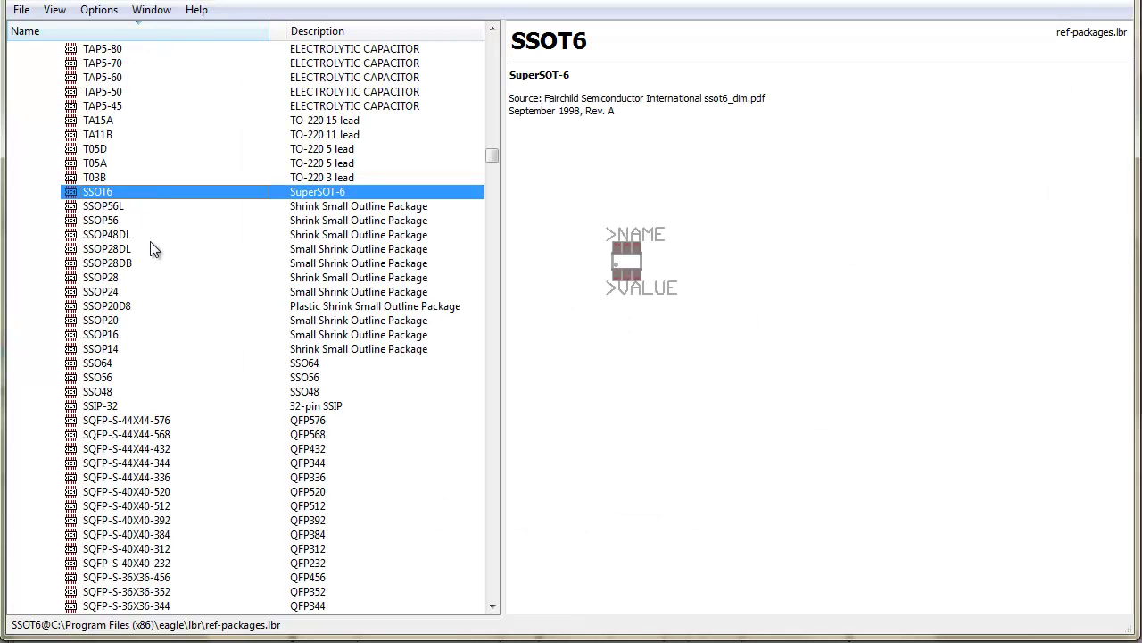
scroll(152, 267, "up", 4)
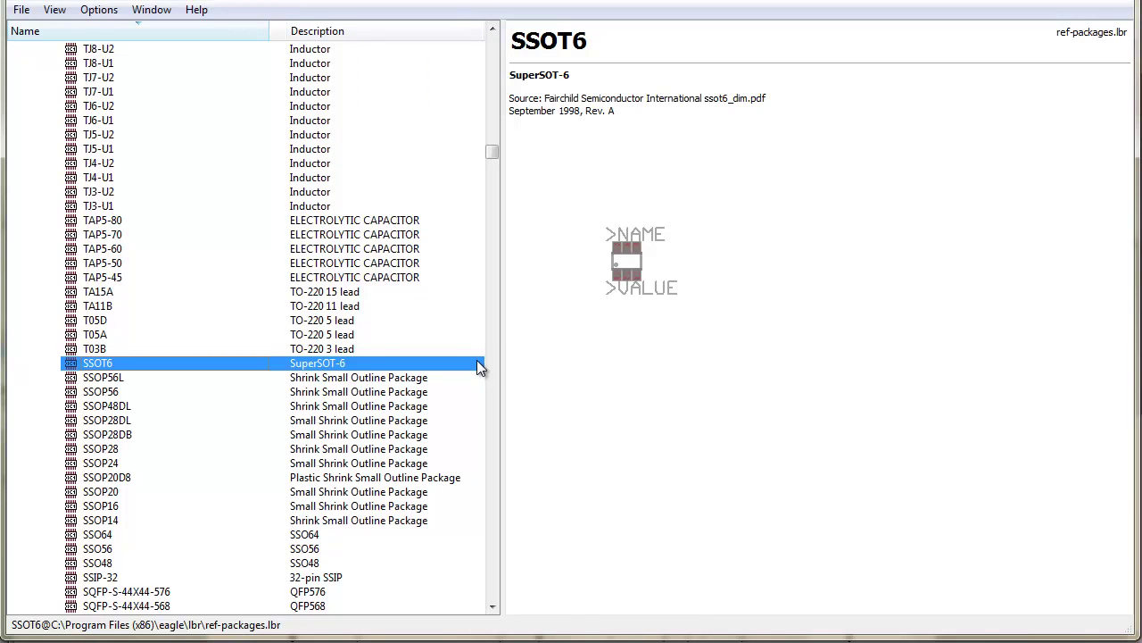
key("Home")
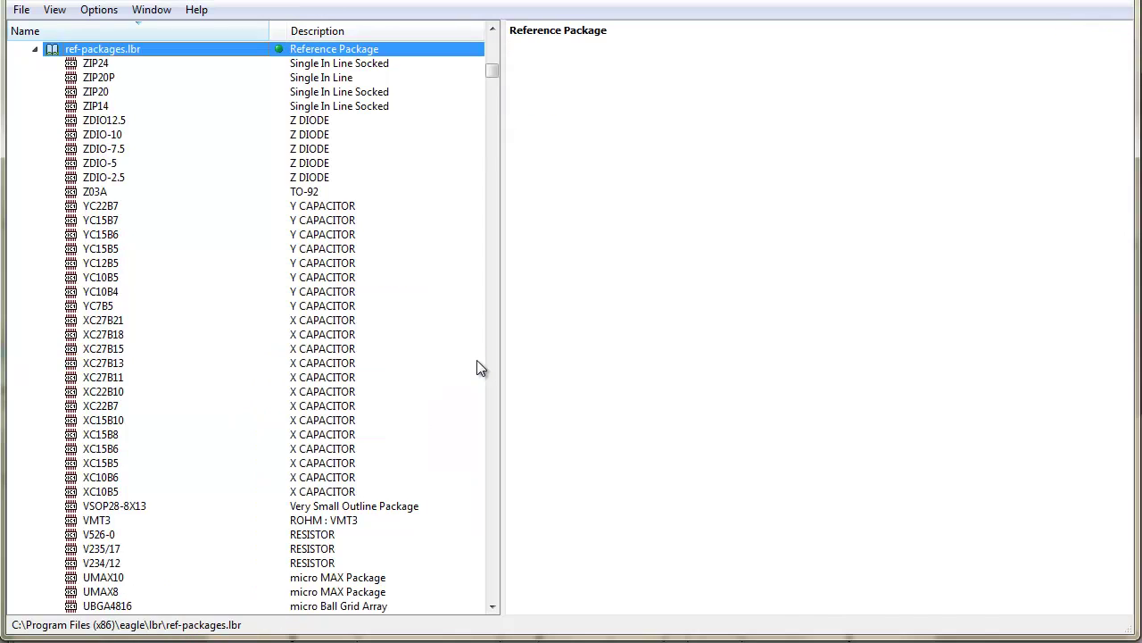
Open ref-packages.lbr in the library editor and enlarge it to fill the screen.
double_click(123, 49)
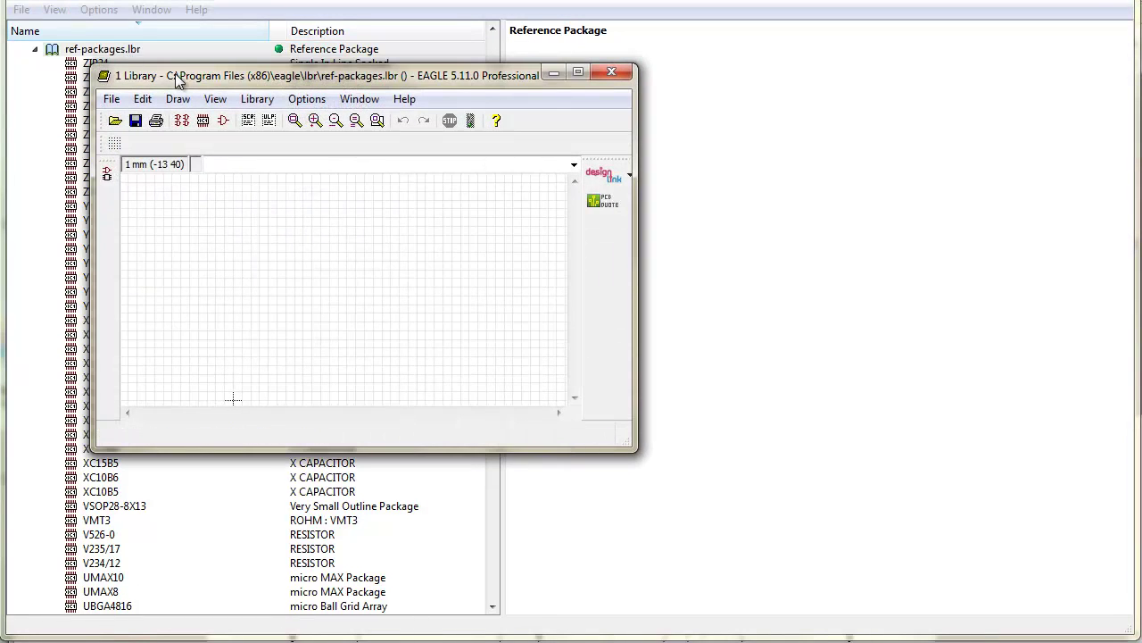
left_click_drag(157, 71, 93, 0)
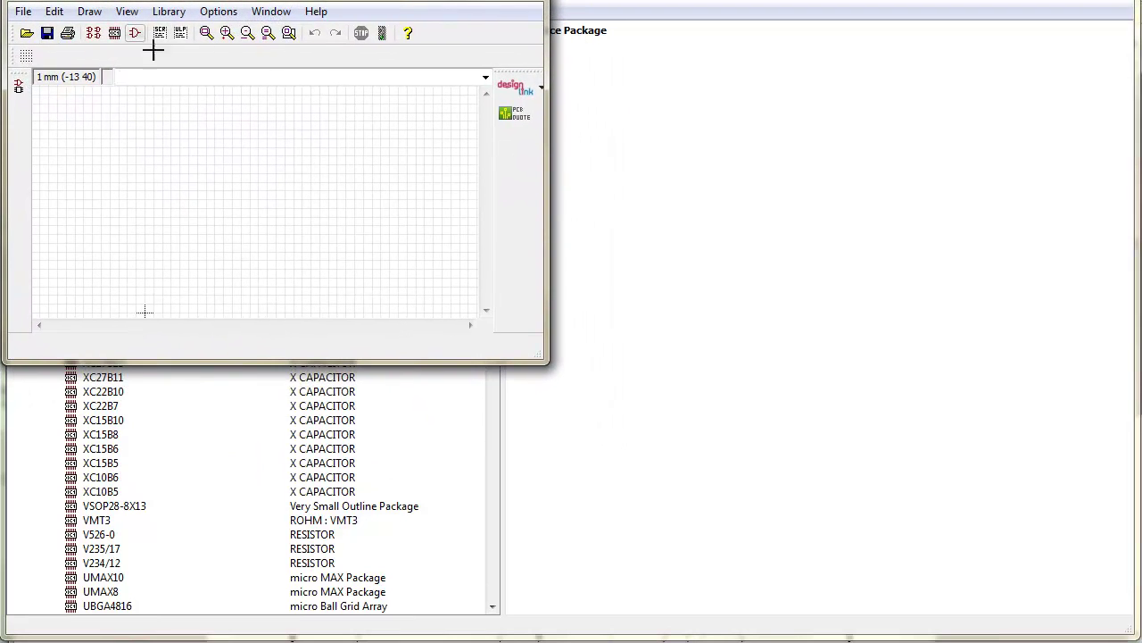
left_click_drag(545, 362, 1137, 637)
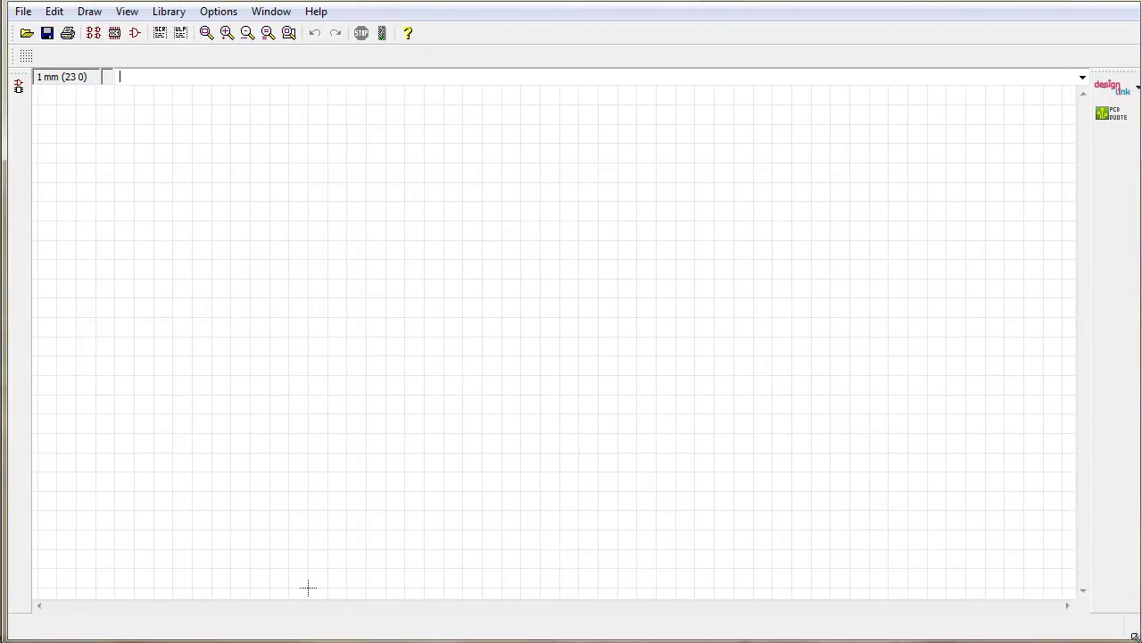
Open the SSOT6 package for editing via Library > Package.
left_click(165, 12)
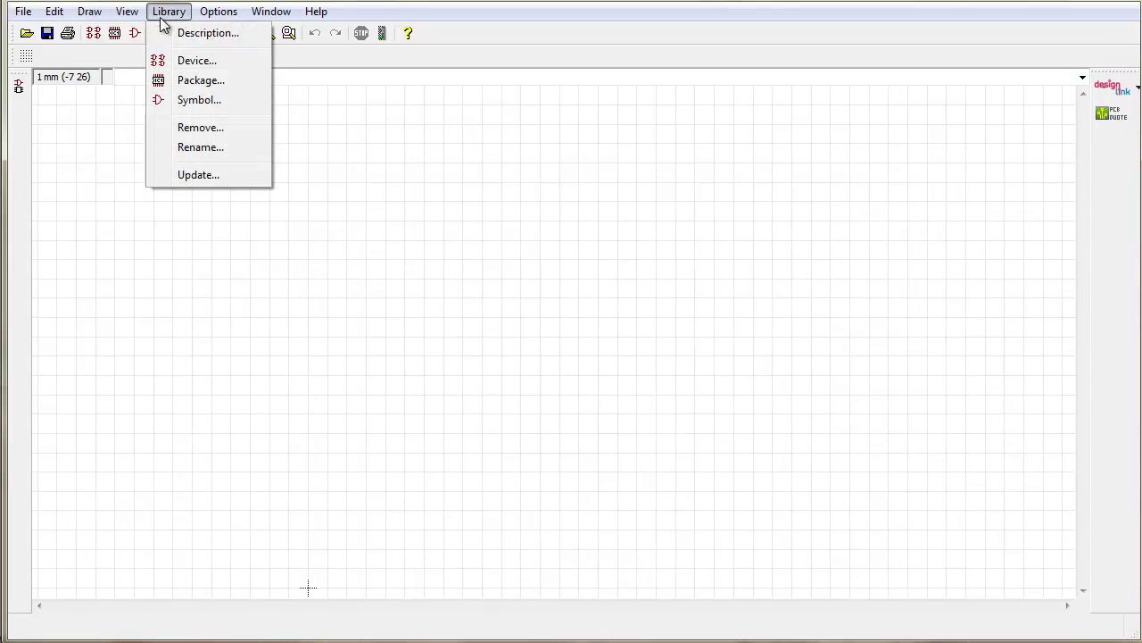
left_click(201, 81)
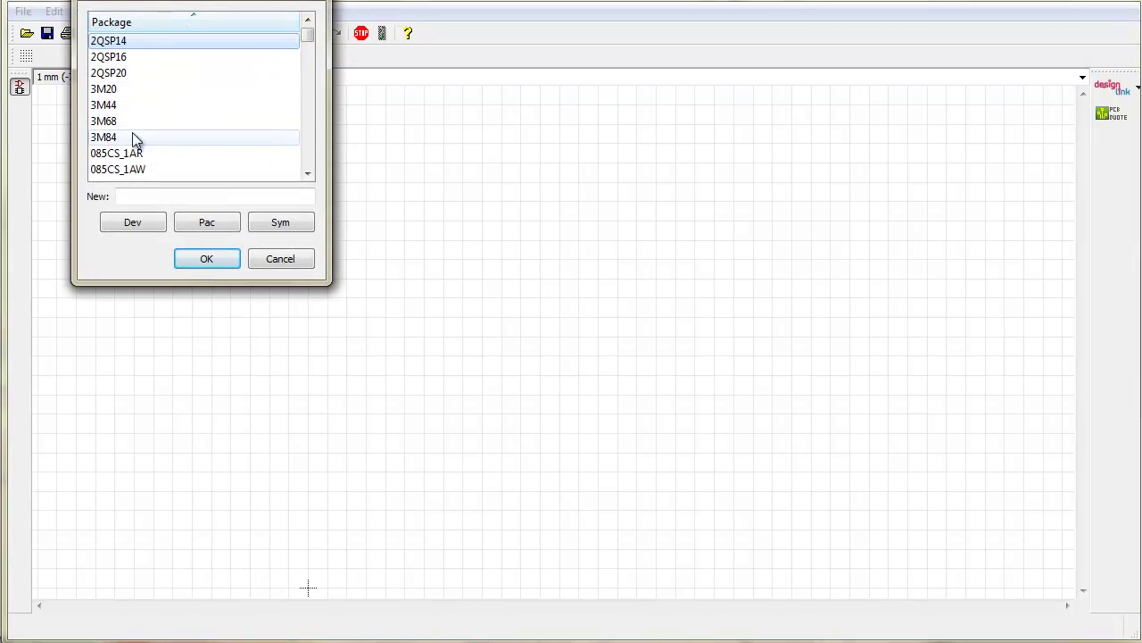
left_click(135, 153)
scroll(135, 154, "down", 15)
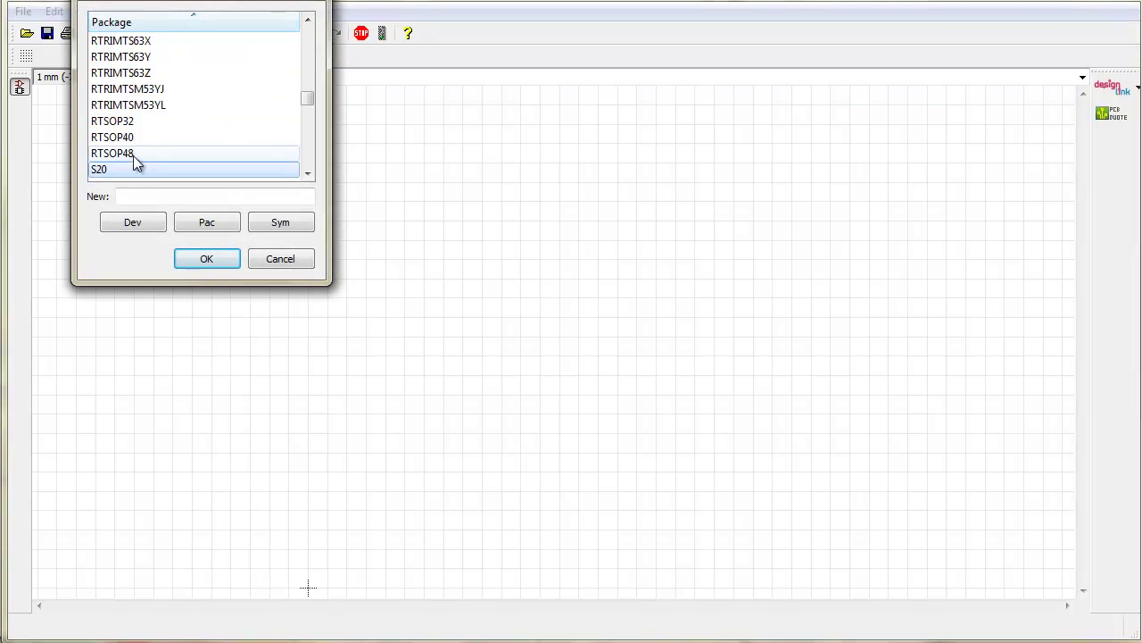
scroll(151, 159, "down", 10)
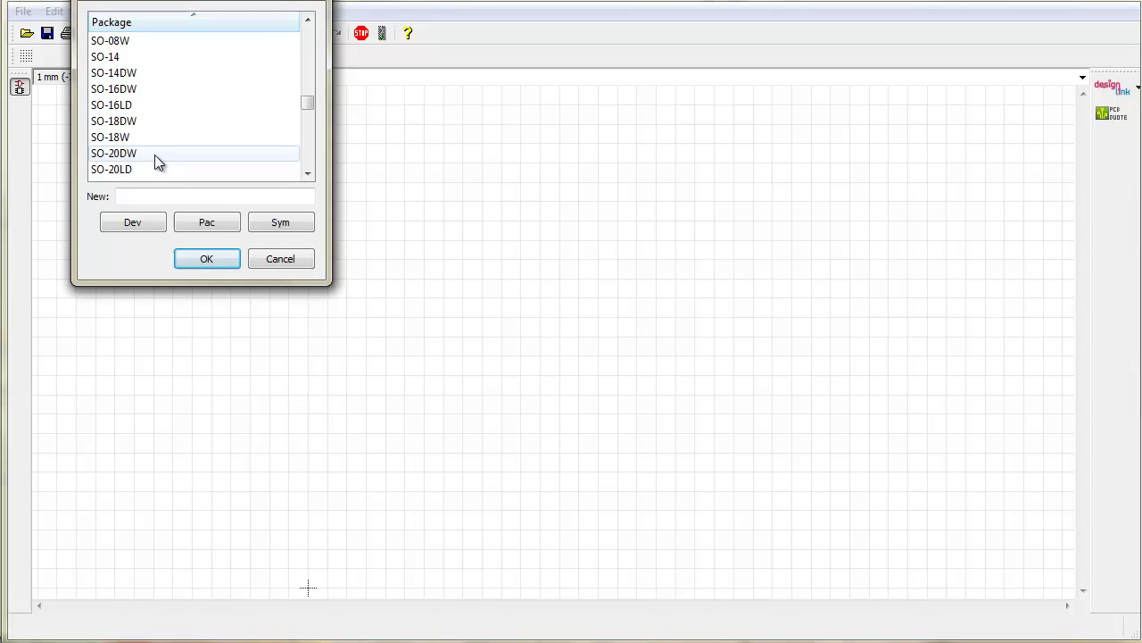
left_click_drag(307, 107, 305, 141)
scroll(151, 99, "up", 8)
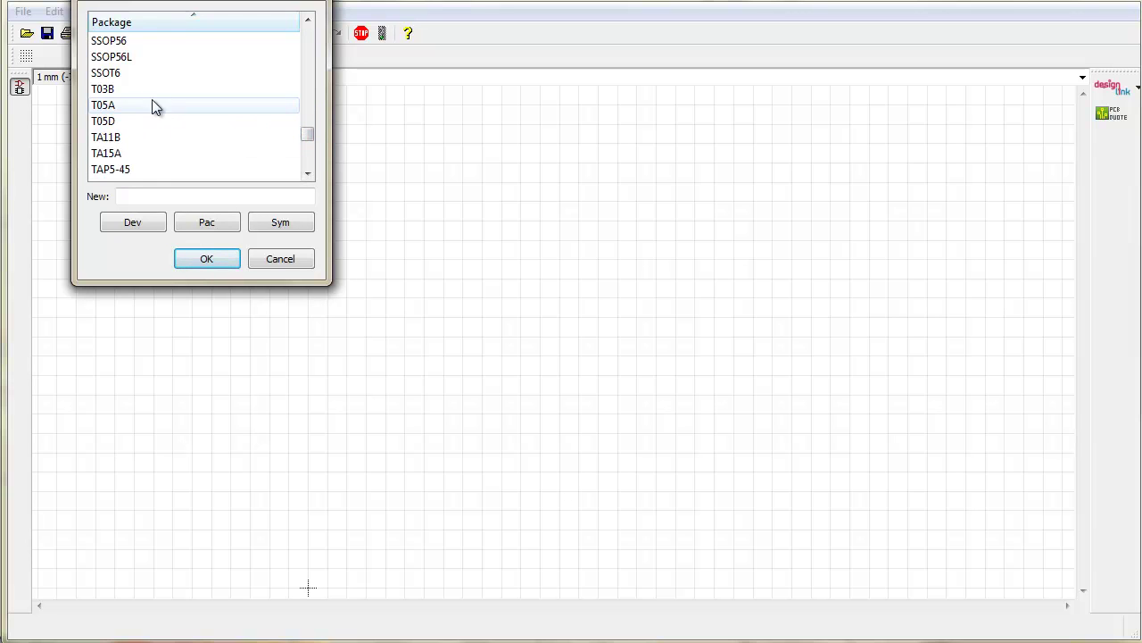
scroll(167, 94, "down", 1)
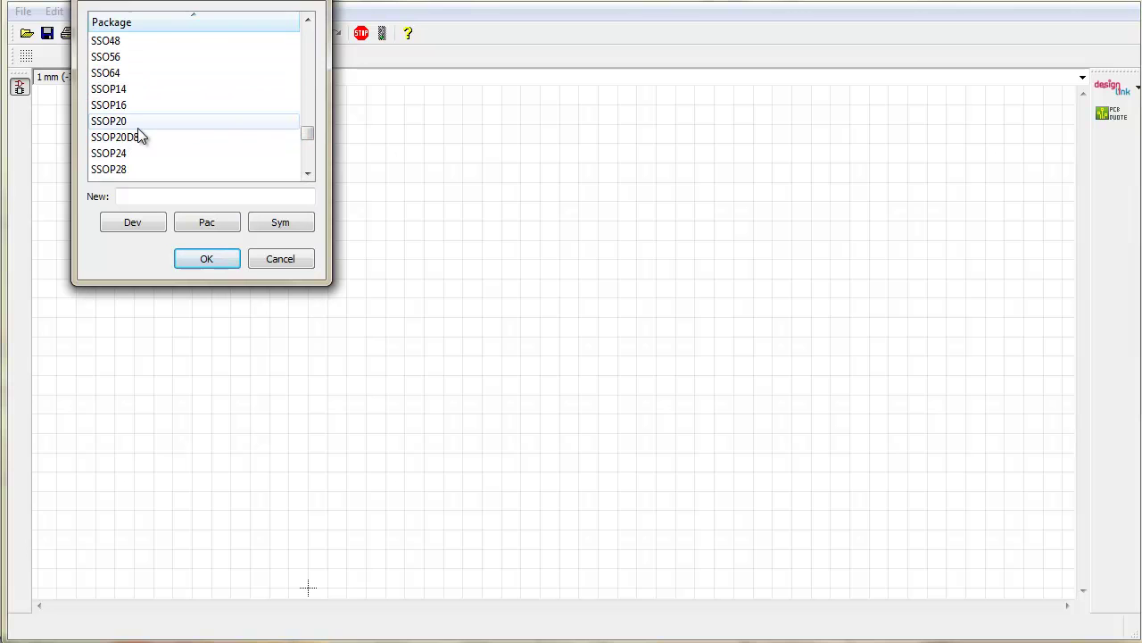
scroll(141, 128, "up", 1)
scroll(139, 120, "down", 1)
scroll(140, 108, "down", 2)
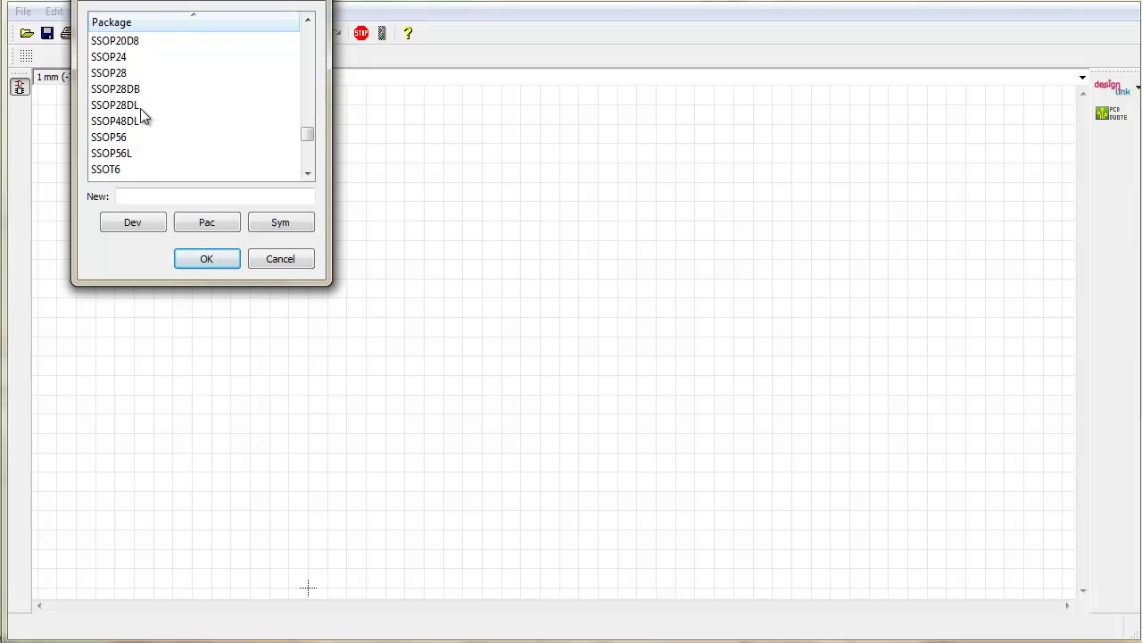
left_click(119, 169)
left_click(207, 259)
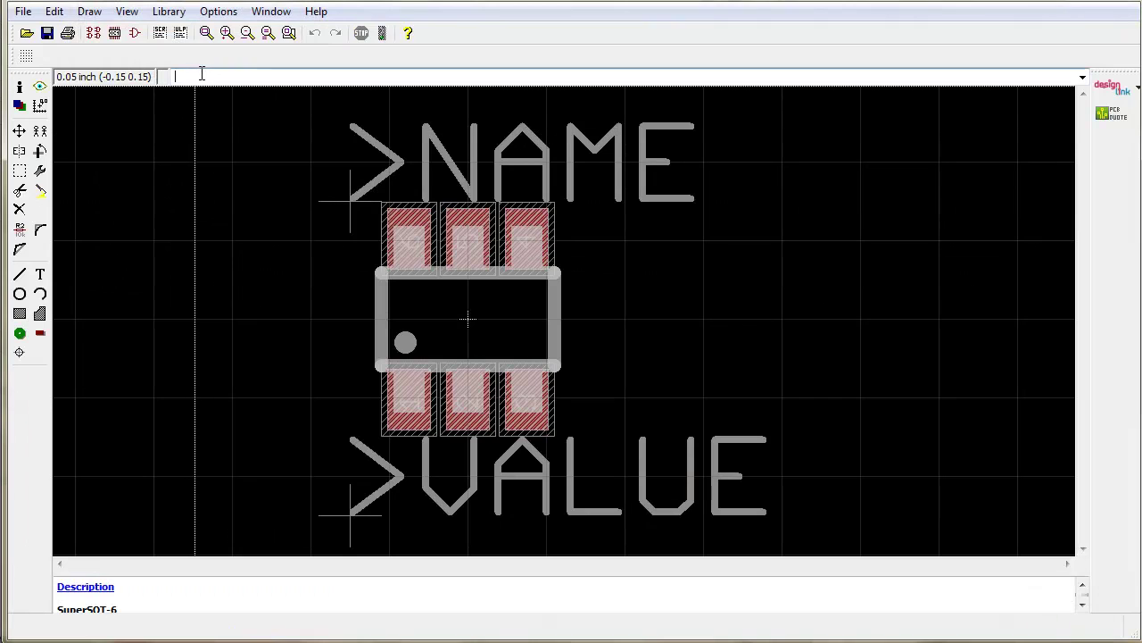
Group the whole SSOT6 footprint and cut it into the paste buffer.
left_click(201, 76)
type("group")
key("Return")
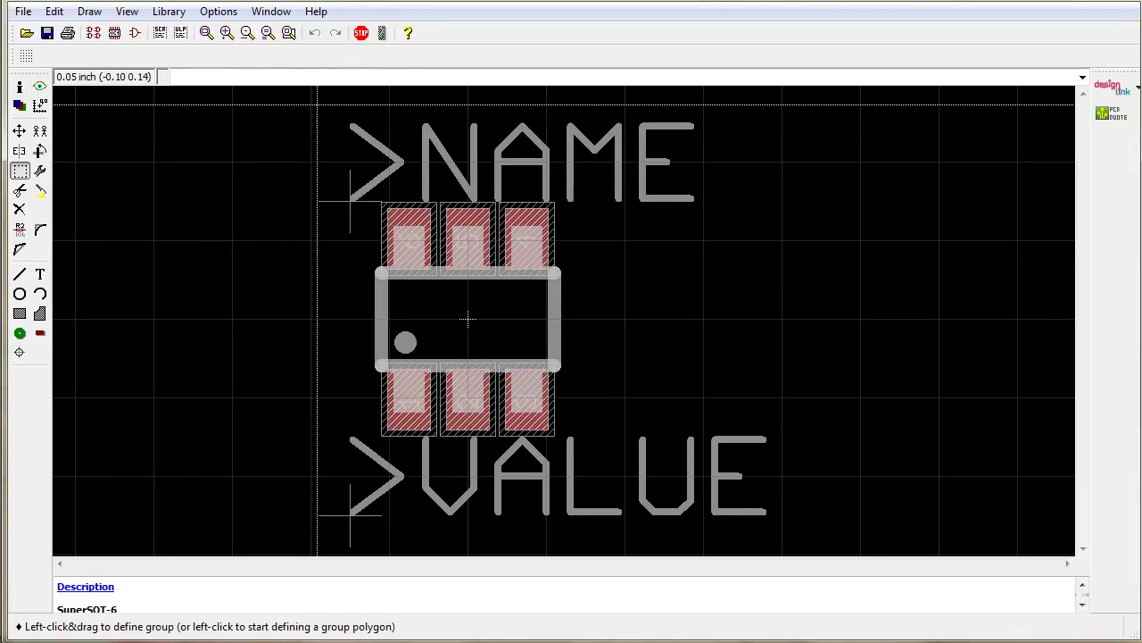
left_click_drag(317, 105, 846, 538)
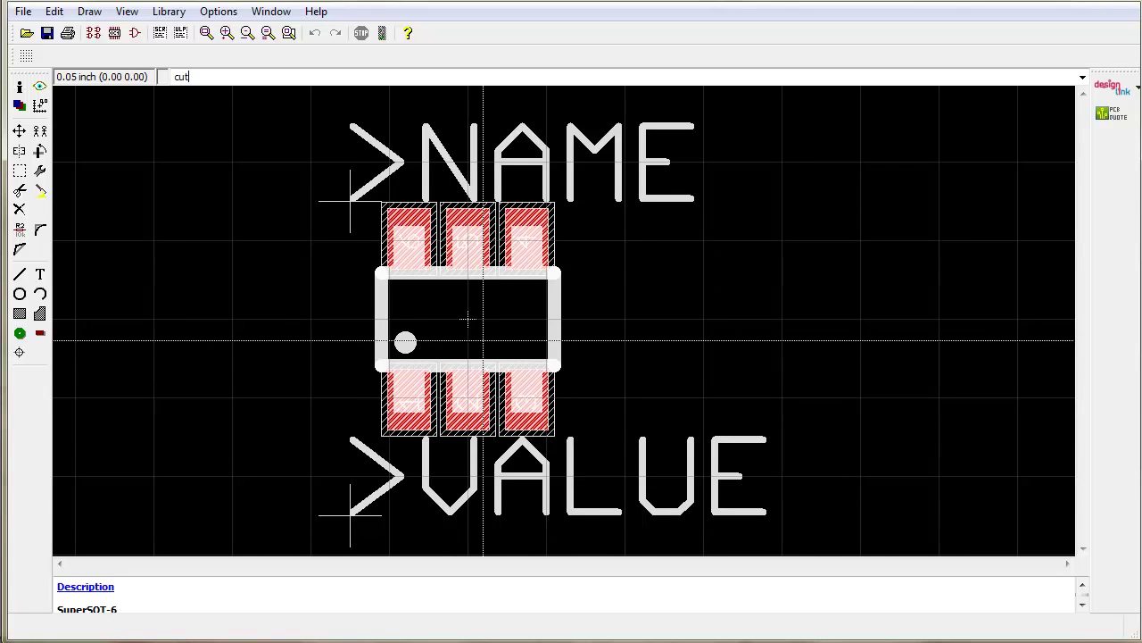
key("Return")
right_click(468, 319)
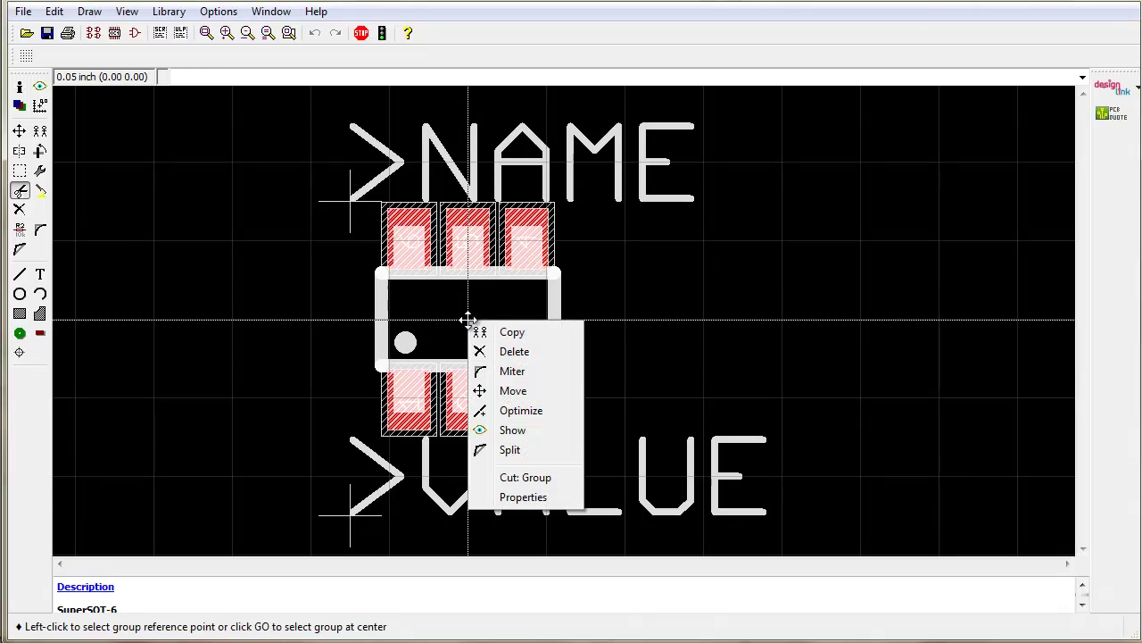
left_click(533, 477)
Open fairchild-semic.lbr from the recent files list.
left_click(26, 11)
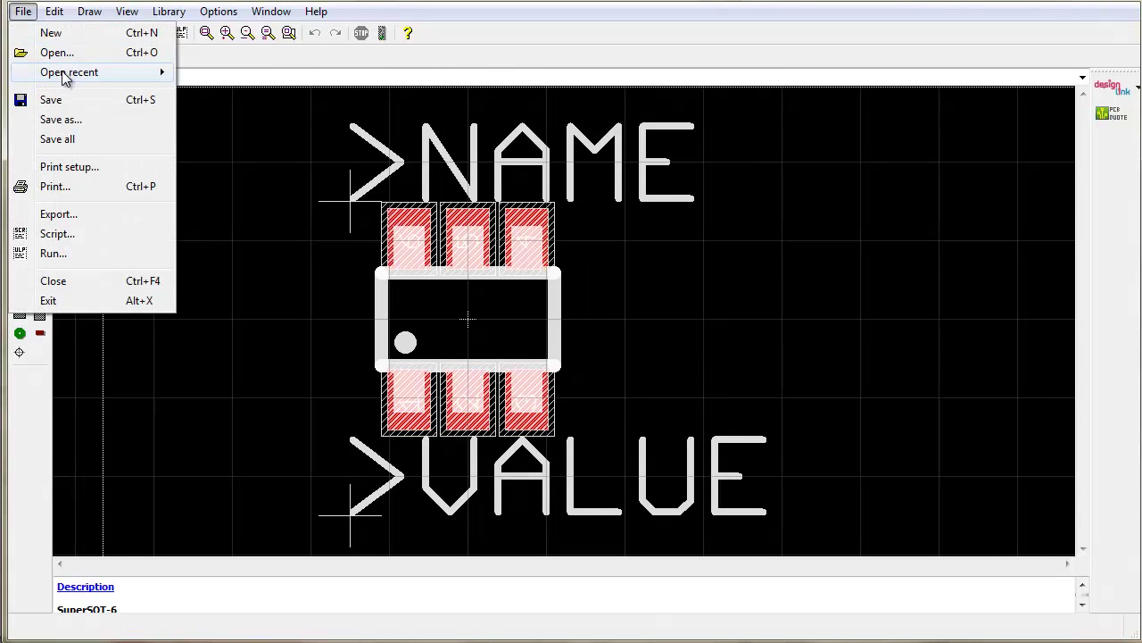
mouse_move(76, 75)
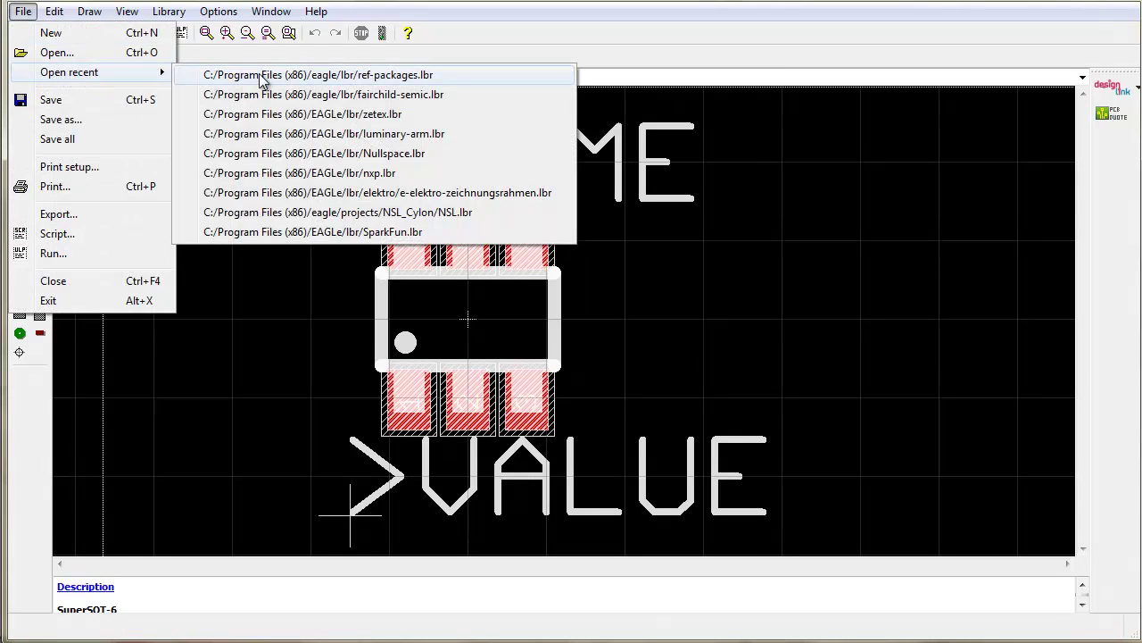
left_click(442, 95)
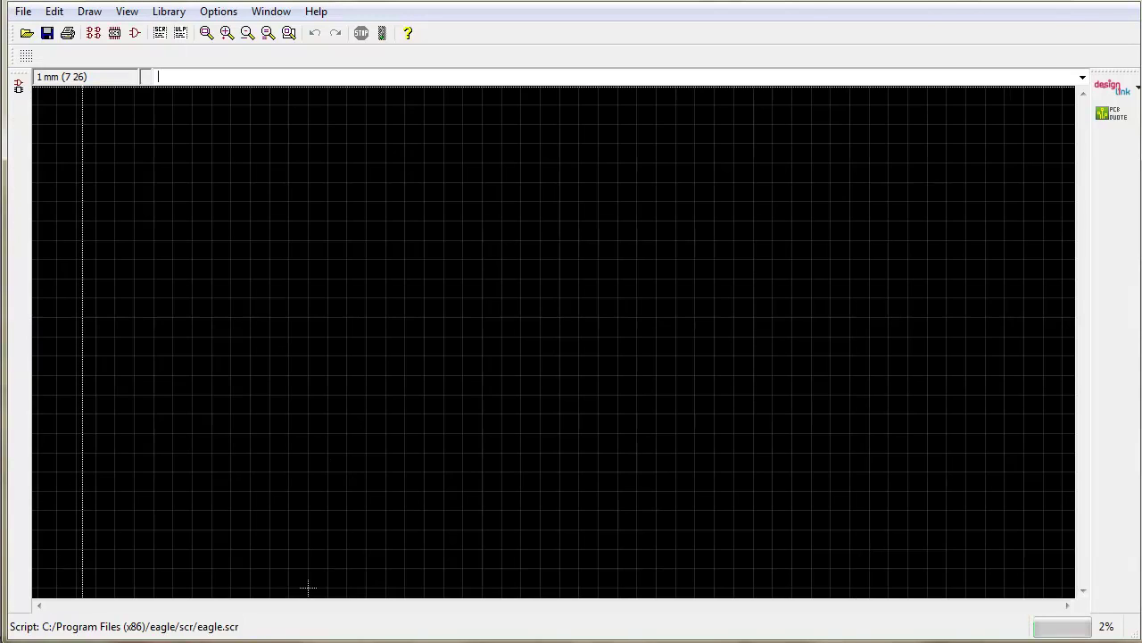
Create a new package named SSOT6 in the fairchild-semic library.
left_click(168, 11)
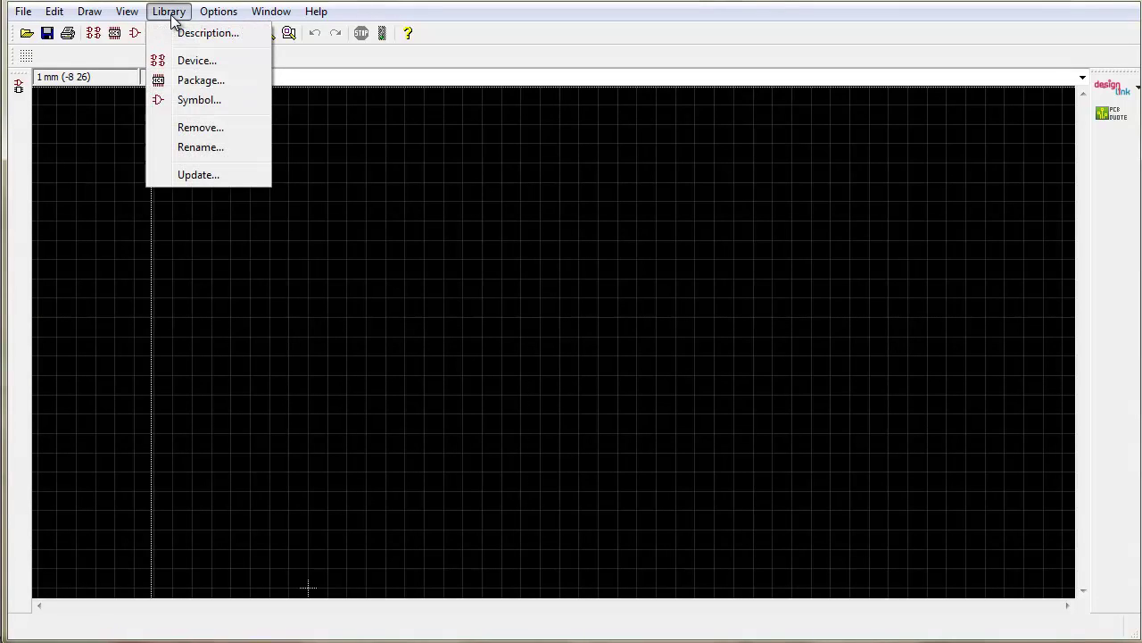
left_click(194, 85)
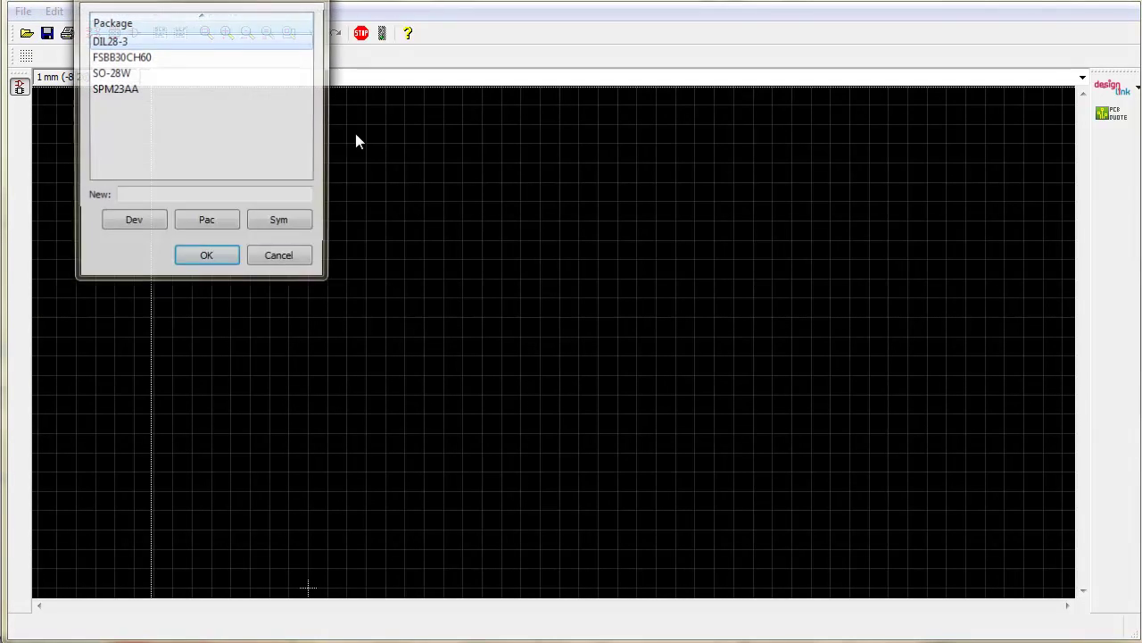
left_click(150, 196)
type("SSOT6")
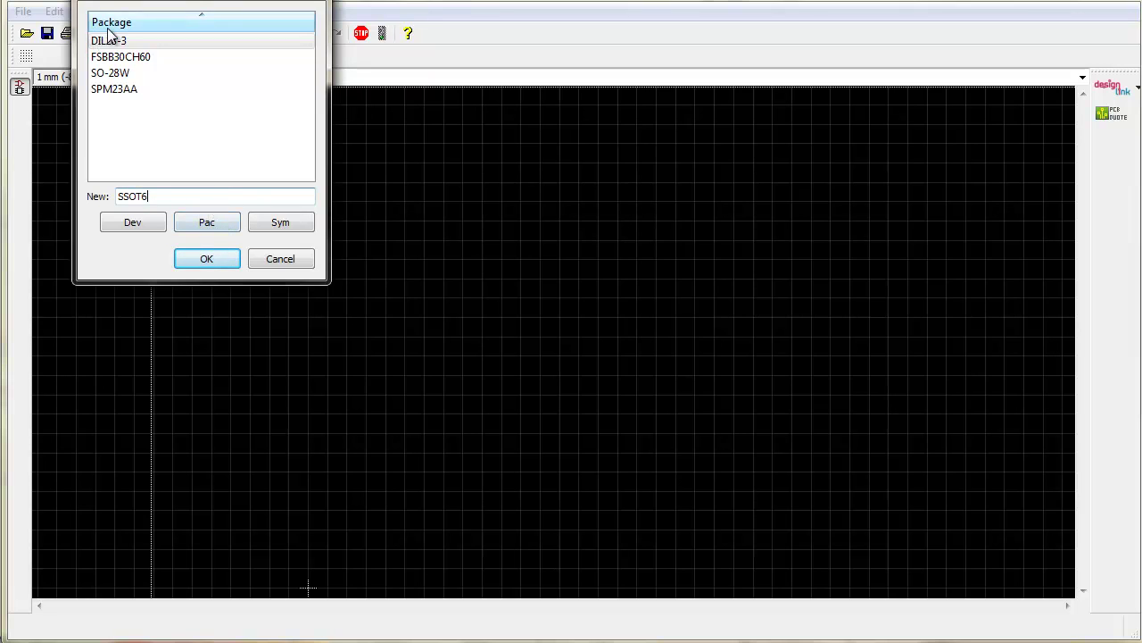
left_click(208, 264)
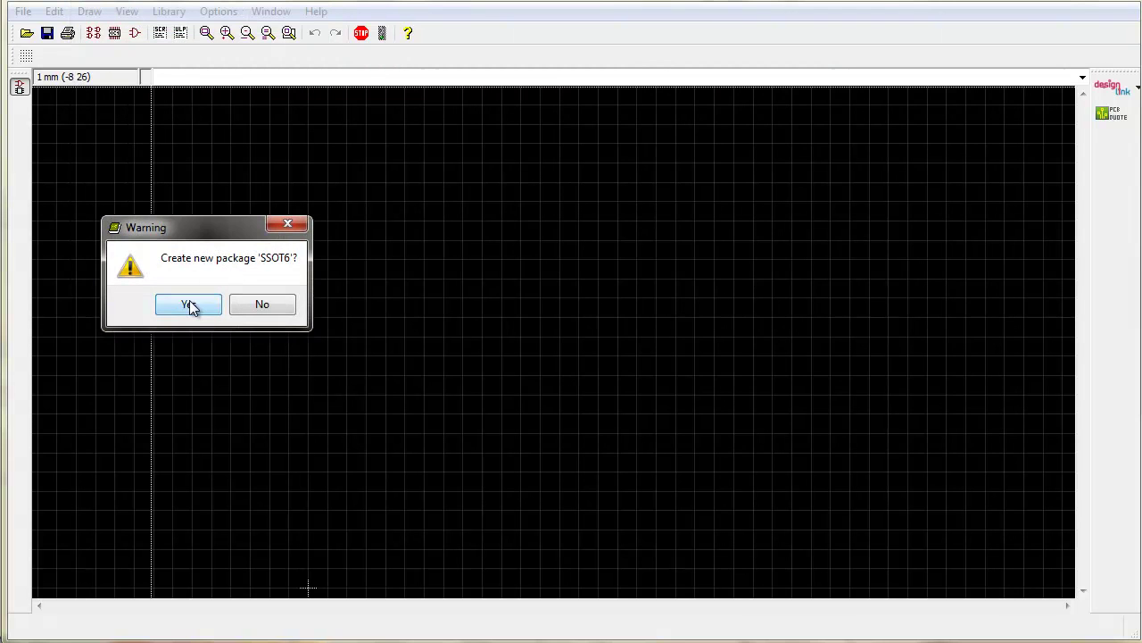
left_click(189, 304)
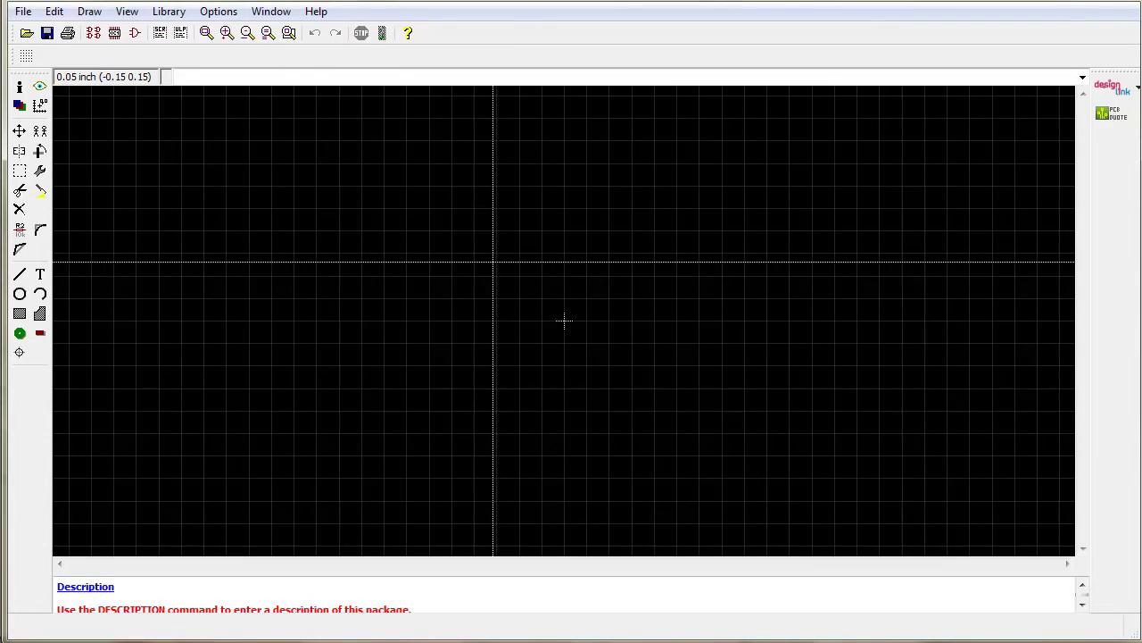
Paste the copied SuperSOT-6 footprint at the origin.
type("paste")
key("Return")
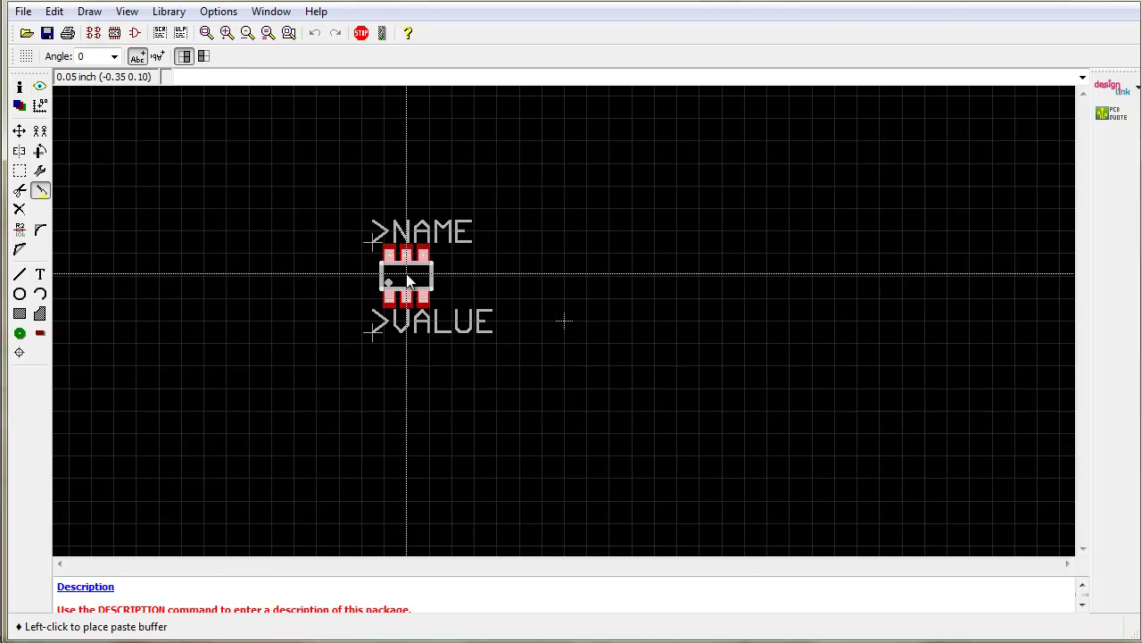
scroll(409, 281, "up", 5)
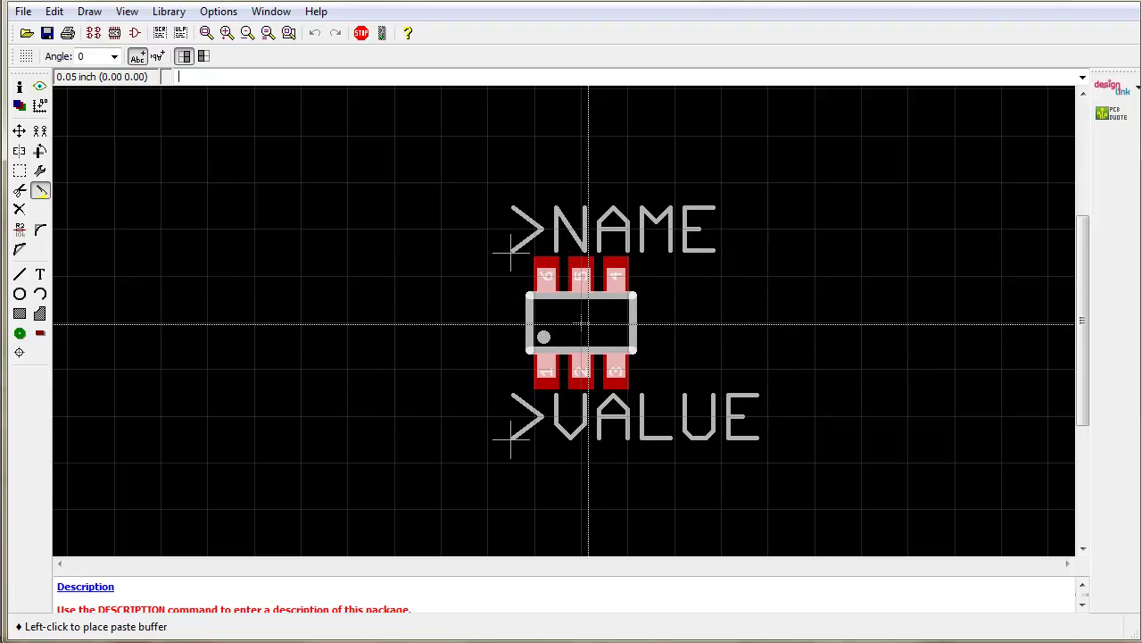
left_click(588, 324)
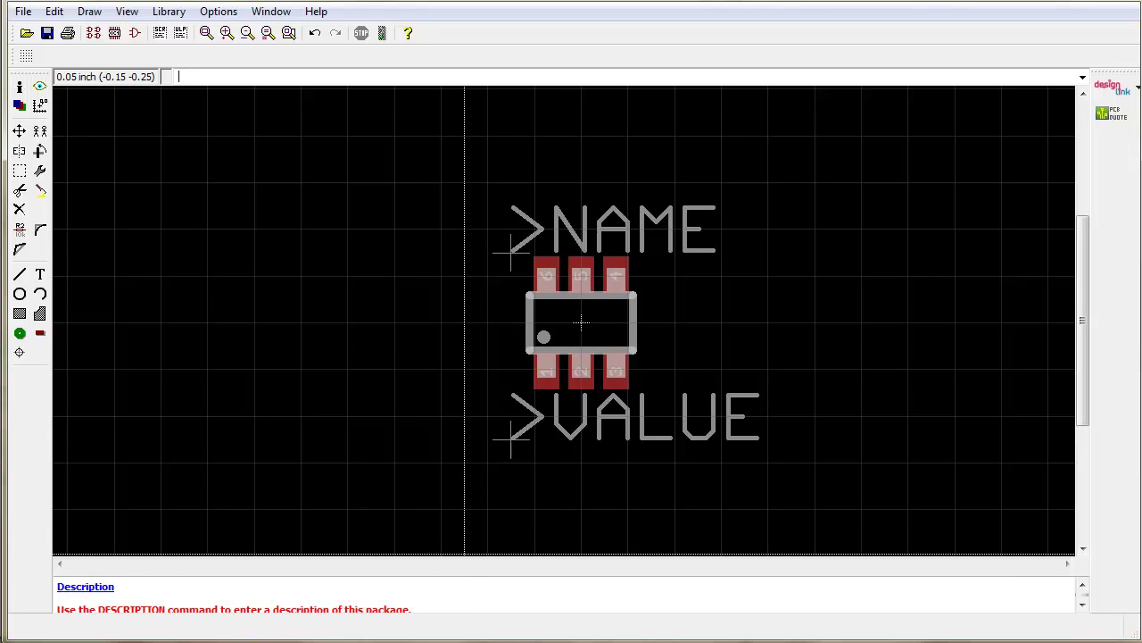
Enlarge the description panel and start the SSOT6 description with a bold <B> tag.
left_click_drag(461, 568, 449, 493)
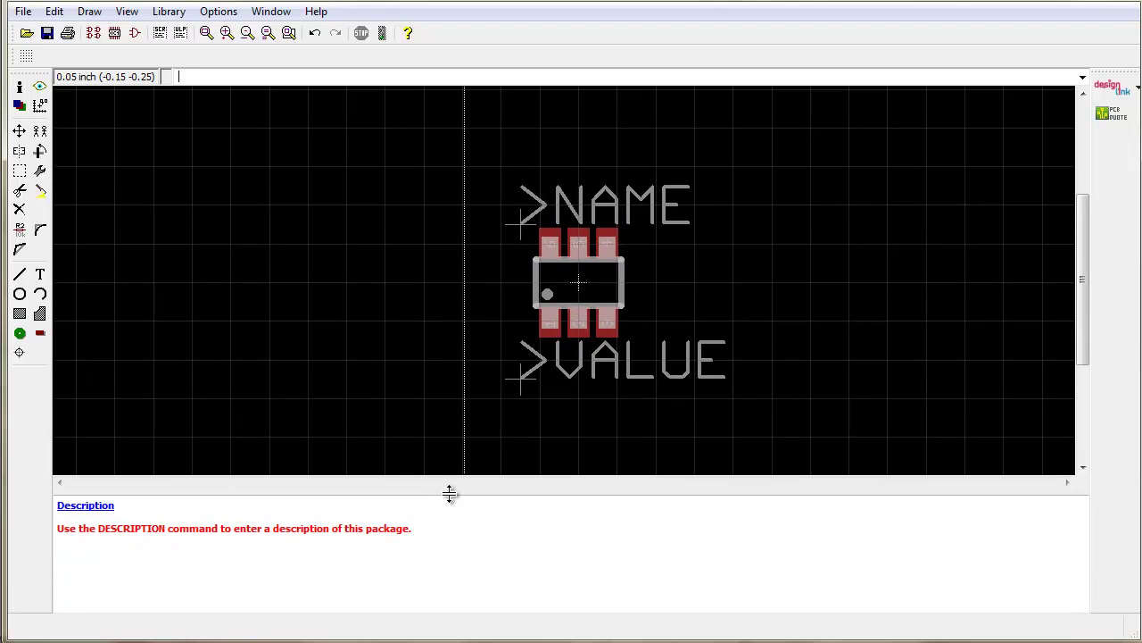
left_click(103, 506)
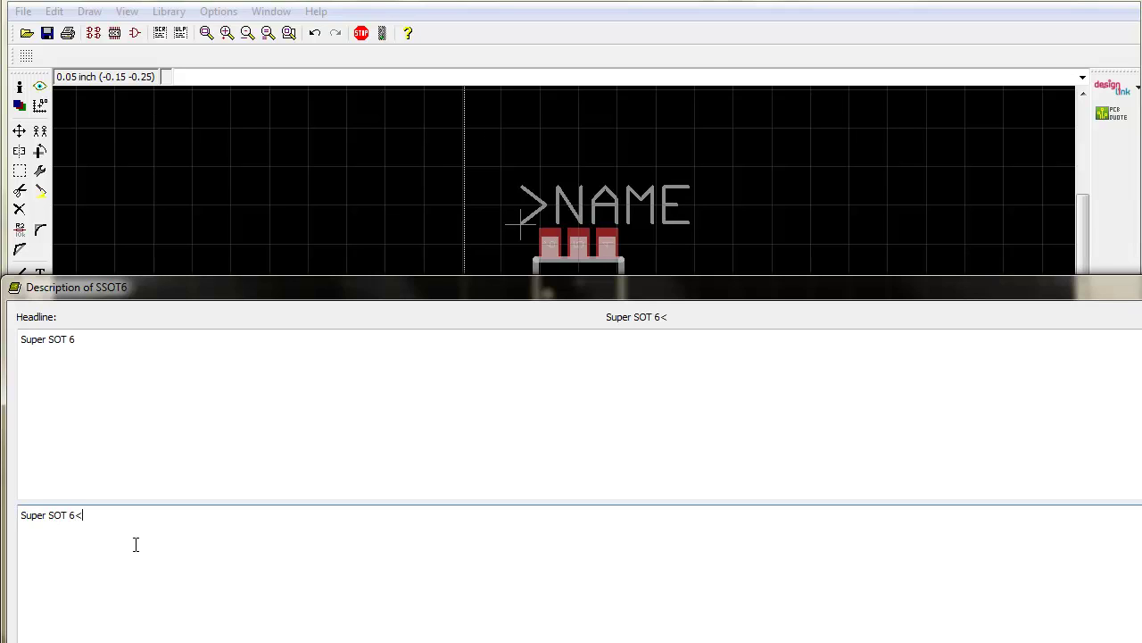
type("<B>")
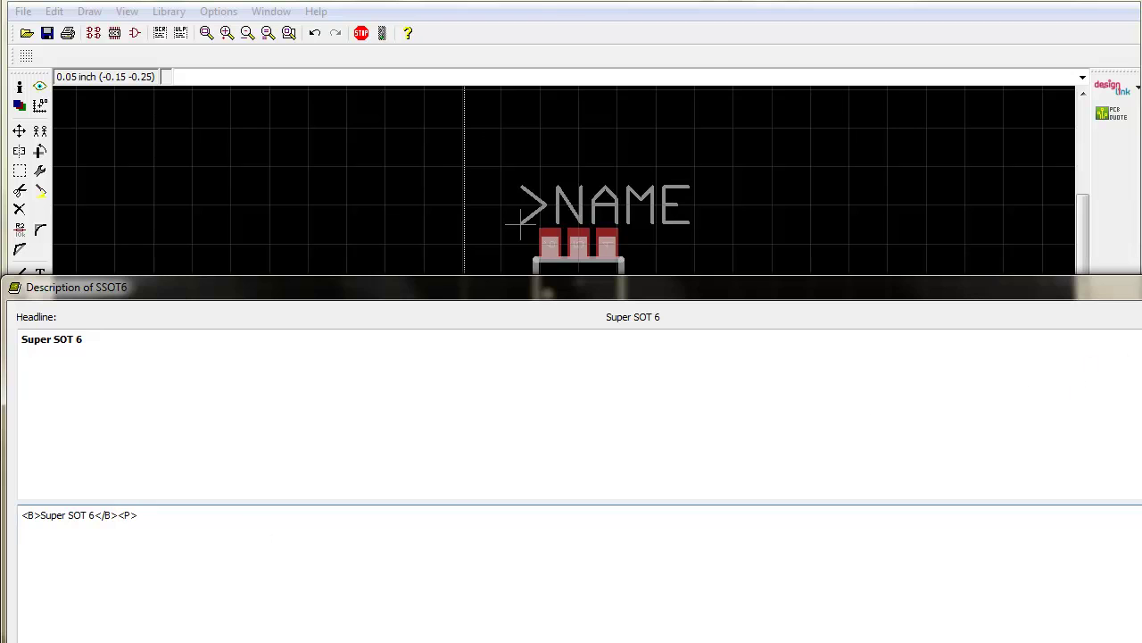
key("alt+Tab")
Flip through the product, SuperSOT-6 package, MA06A drawing and datasheet tabs.
left_click(107, 14)
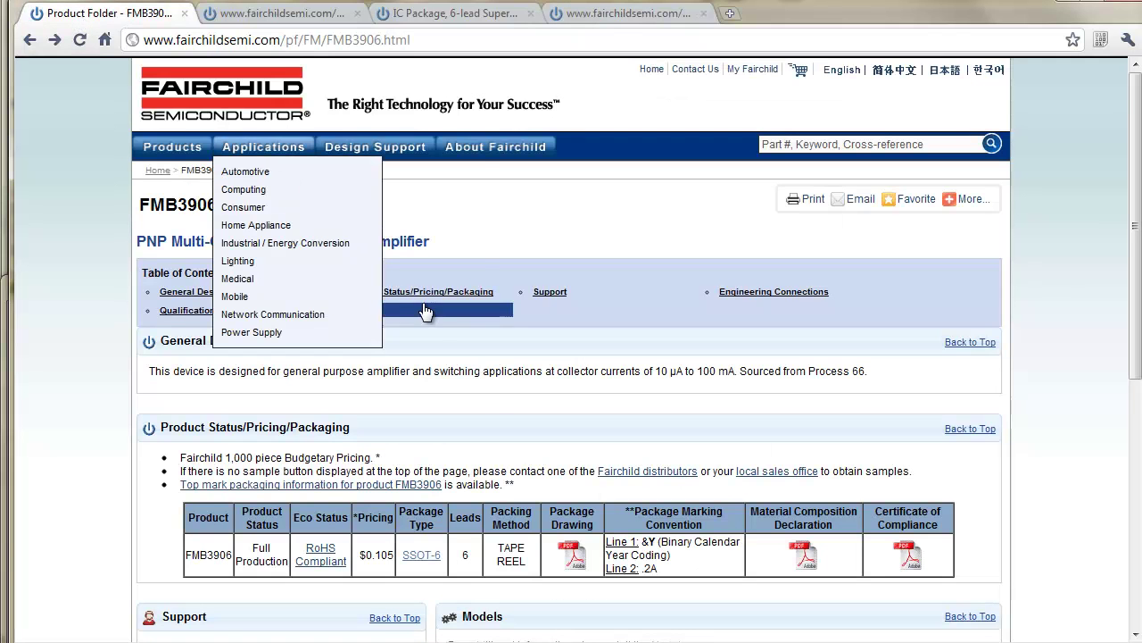
left_click(422, 15)
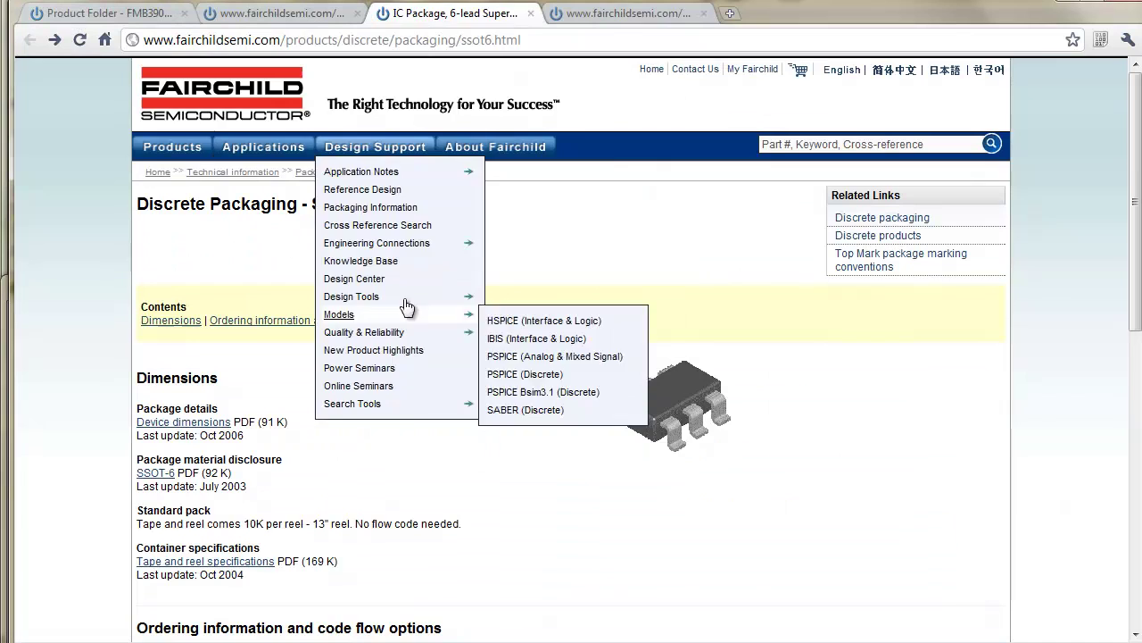
left_click(602, 13)
scroll(531, 459, "down", 2)
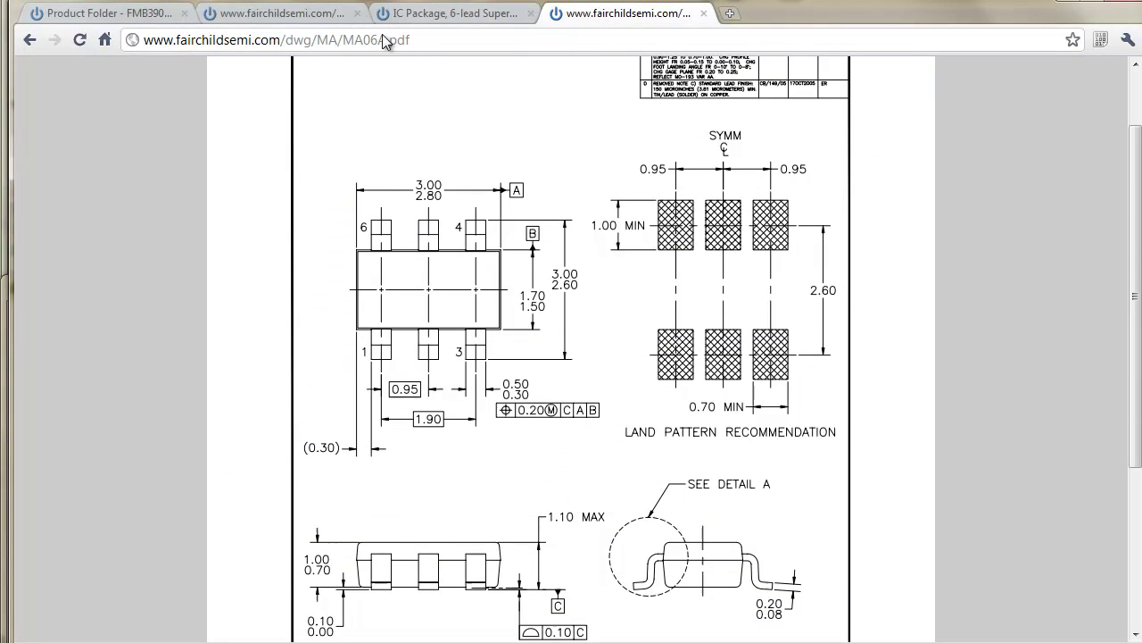
left_click(272, 15)
left_click(437, 14)
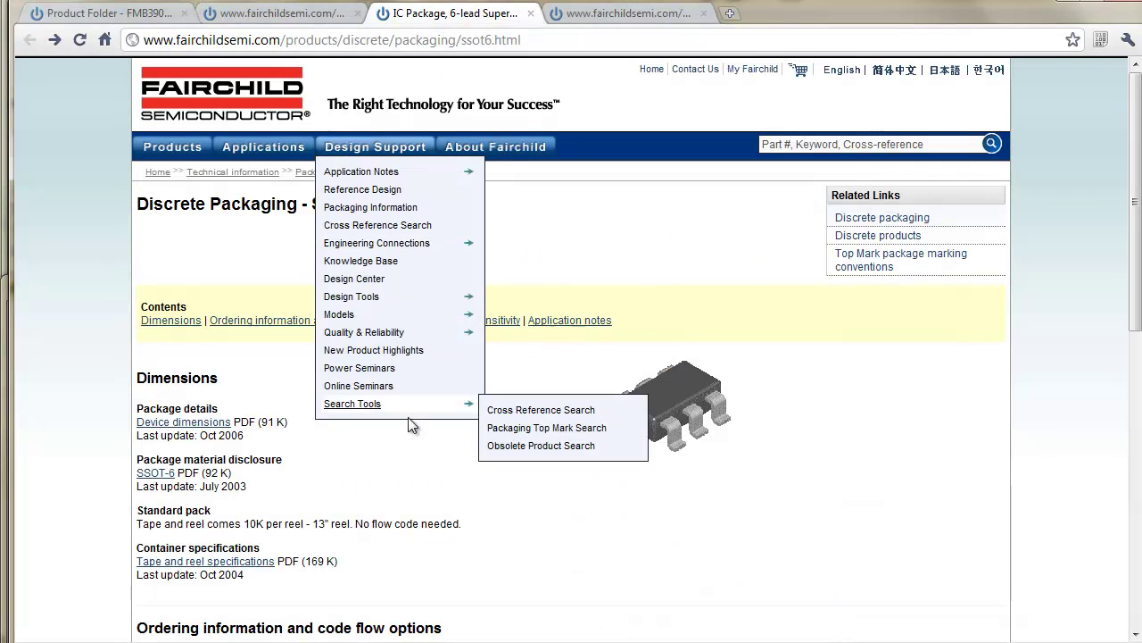
scroll(312, 470, "down", 1)
scroll(349, 479, "up", 1)
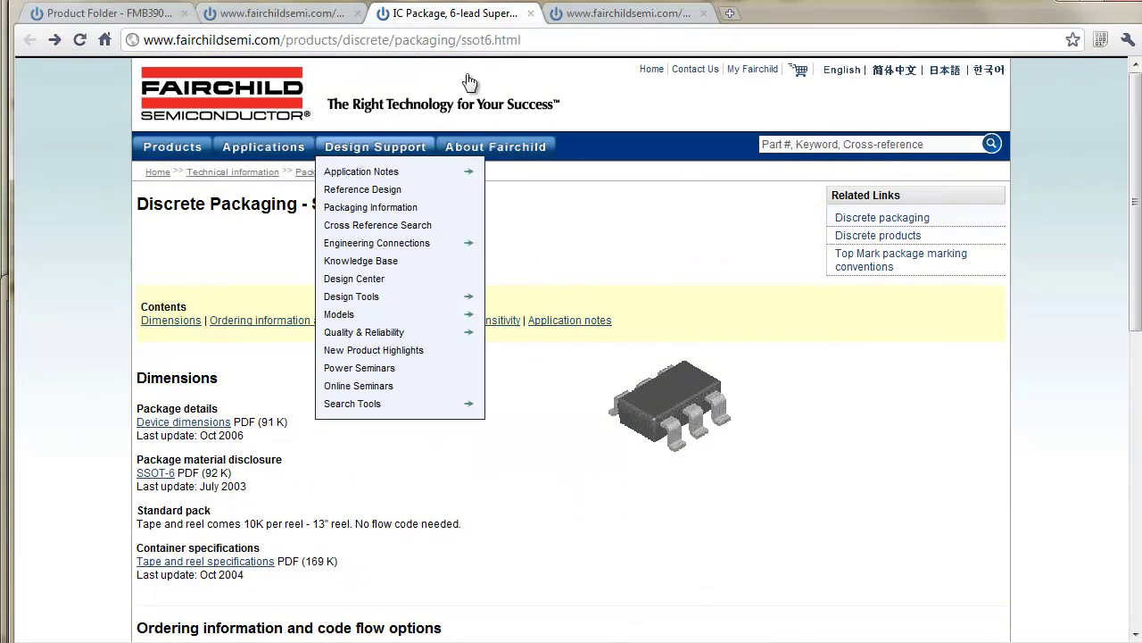
Copy the MA06A drawing's web address and return to EAGLE's description editor.
left_click(607, 14)
left_click(497, 39)
key("ctrl+c")
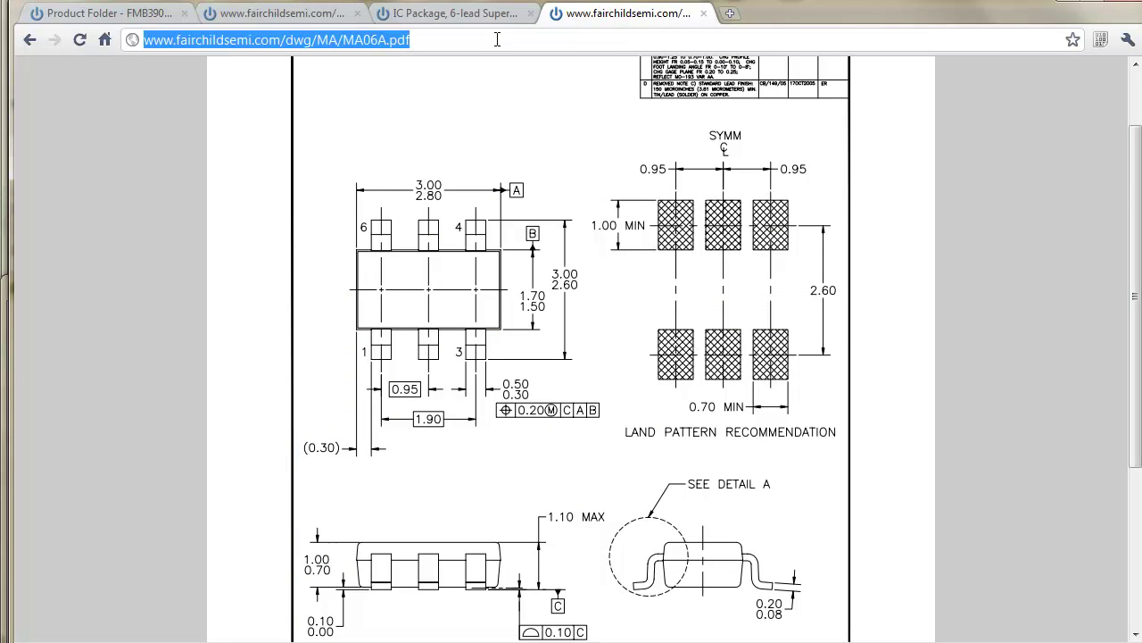
key("alt+Tab")
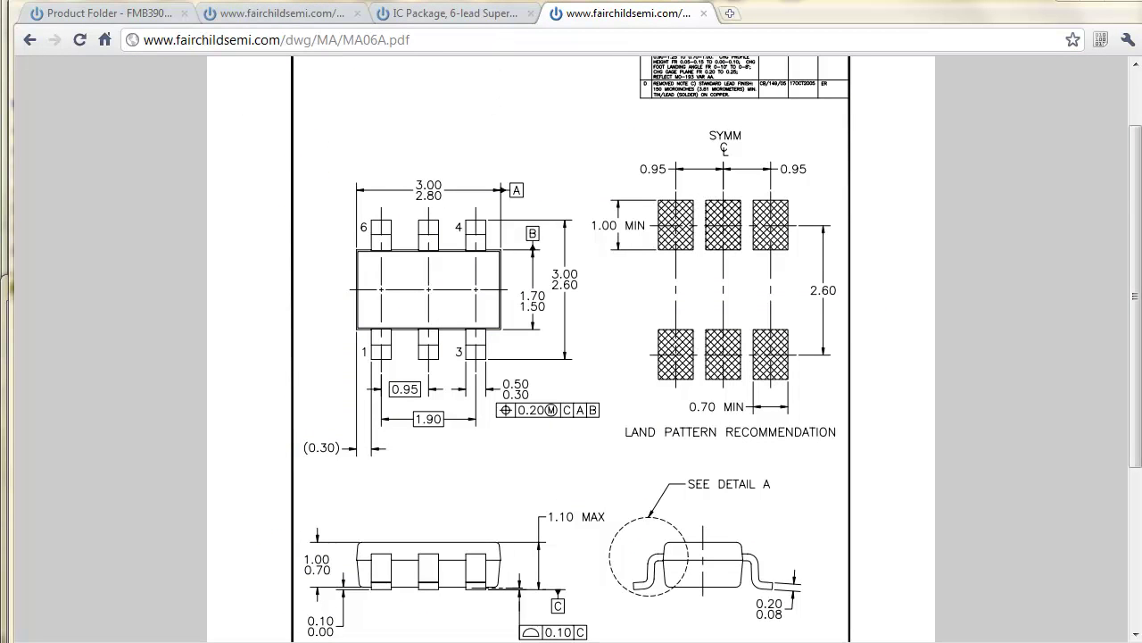
key("alt+Tab")
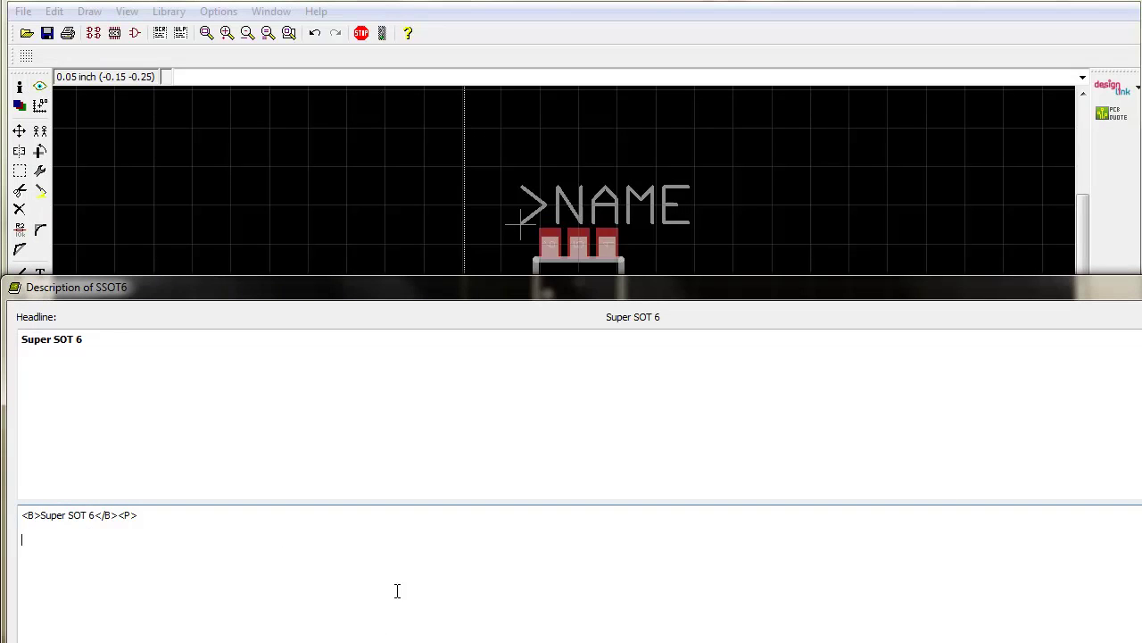
key("ctrl+v")
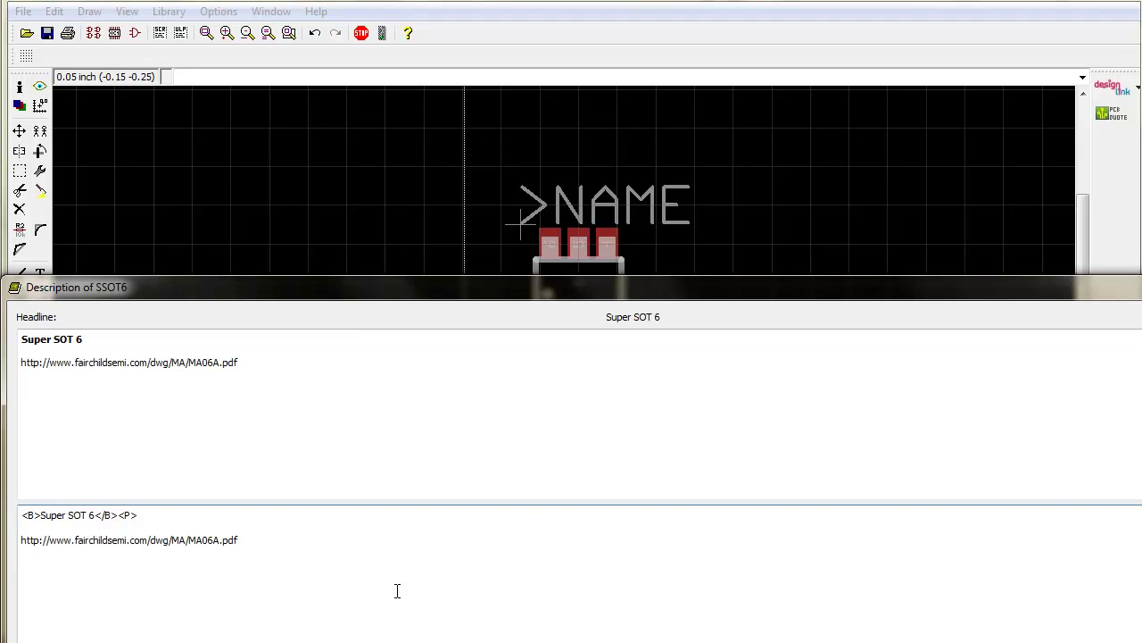
type("From")
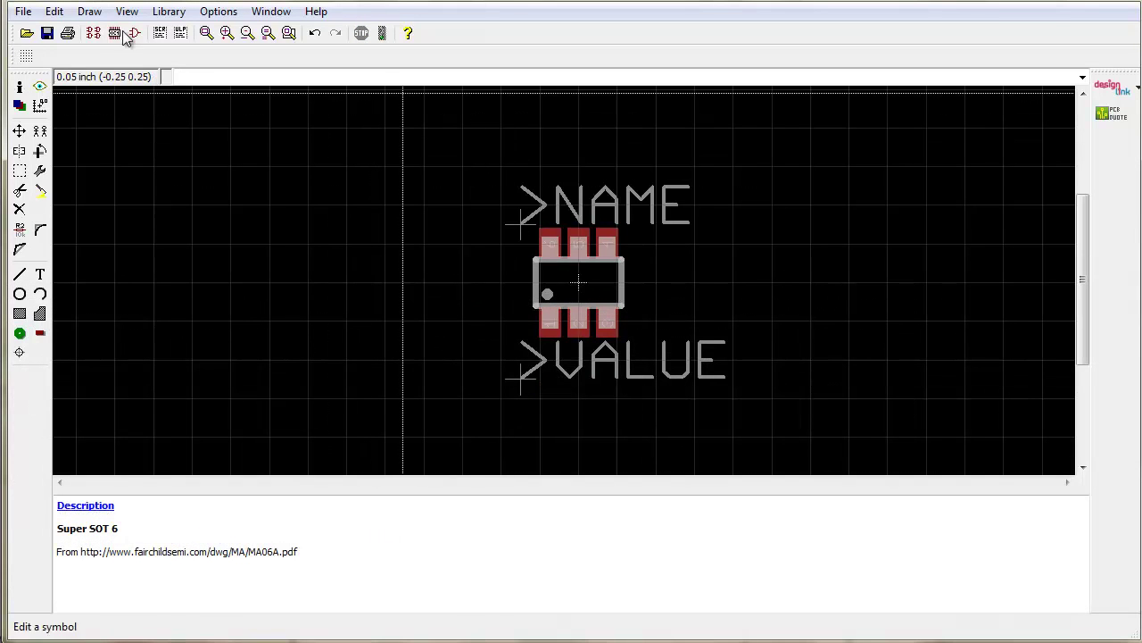
left_click(22, 11)
left_click(65, 98)
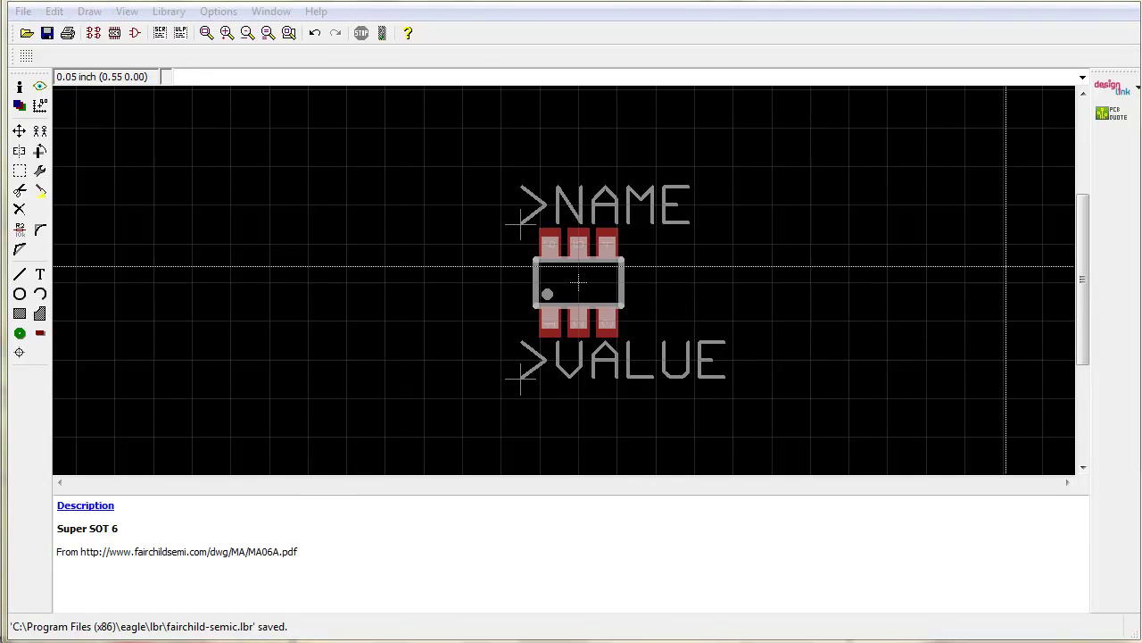
In the Control Panel, collapse ref-packages.lbr and expand zetex.lbr.
key("alt+Tab")
key("Left")
key("Left")
key("Up")
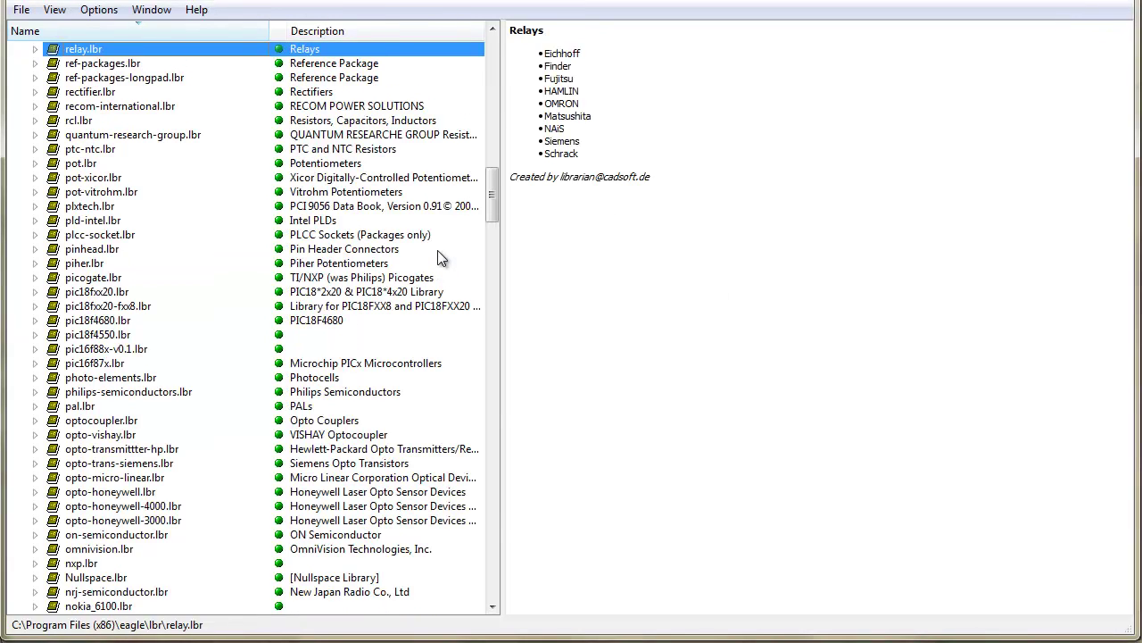
key("Up")
key("Up")
key("Up")
key("Up")
key("Up")
key("Up")
key("Up")
key("Up")
key("Up")
key("Up")
key("Up")
key("Up")
key("Up")
key("Up")
key("Up")
key("Up")
key("Up")
key("Up")
key("Up")
key("Up")
key("Down")
key("Down")
key("Down")
key("Down")
key("Down")
key("Down")
key("Down")
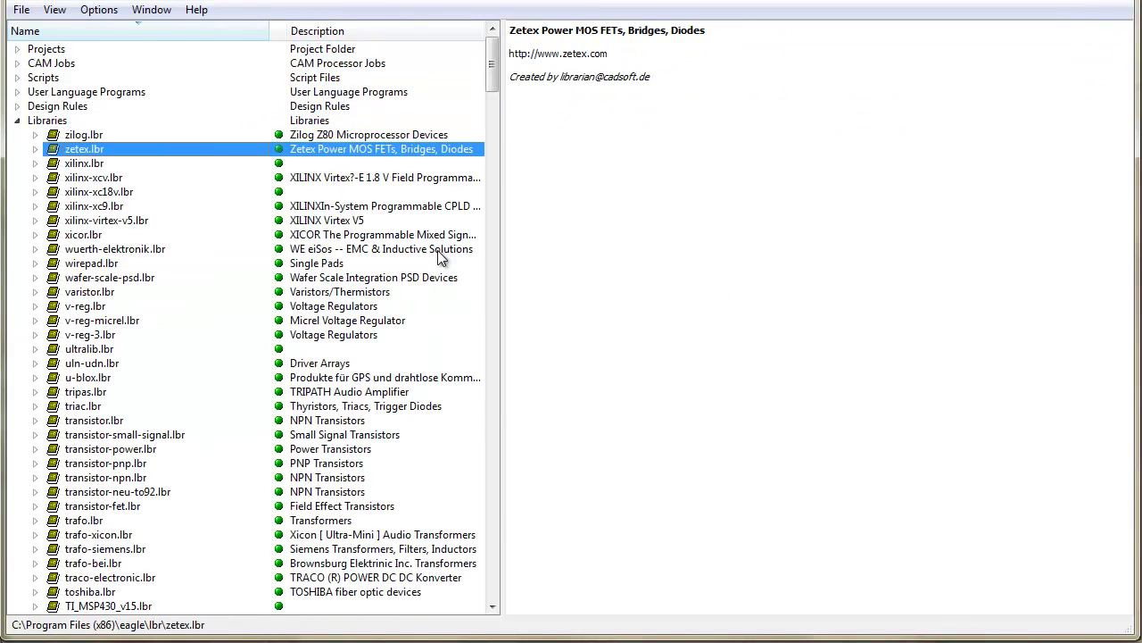
key("Right")
key("Down")
key("Down")
key("Down")
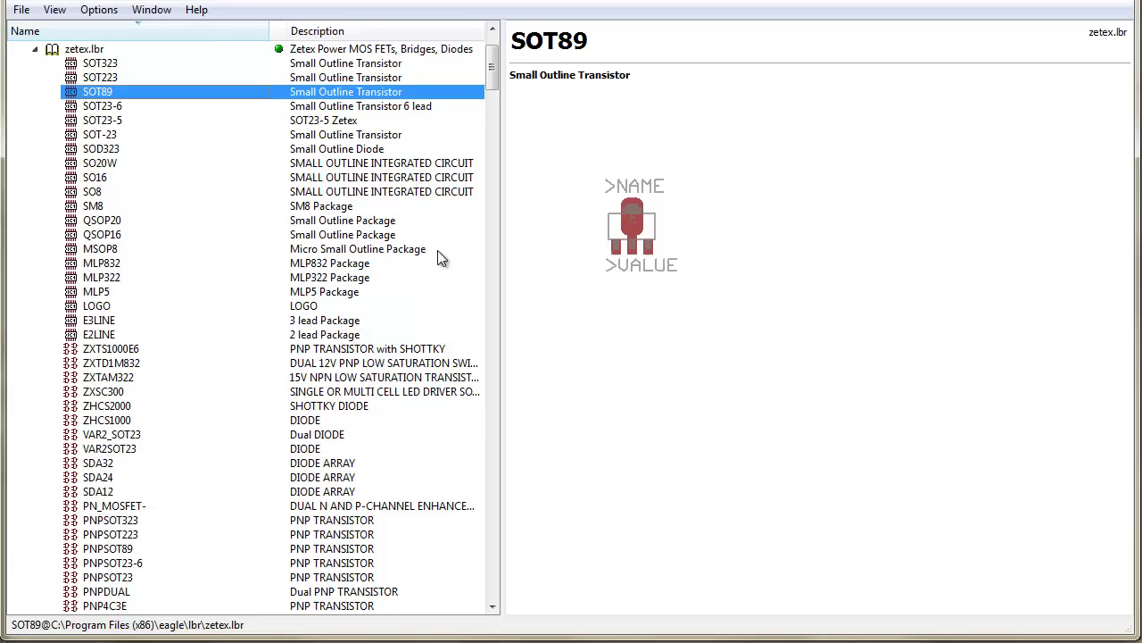
Preview the zetex PNP-E3L, PMOSSOT23-6 and PNPSOT323 devices.
scroll(286, 349, "down", 4)
scroll(308, 402, "down", 3)
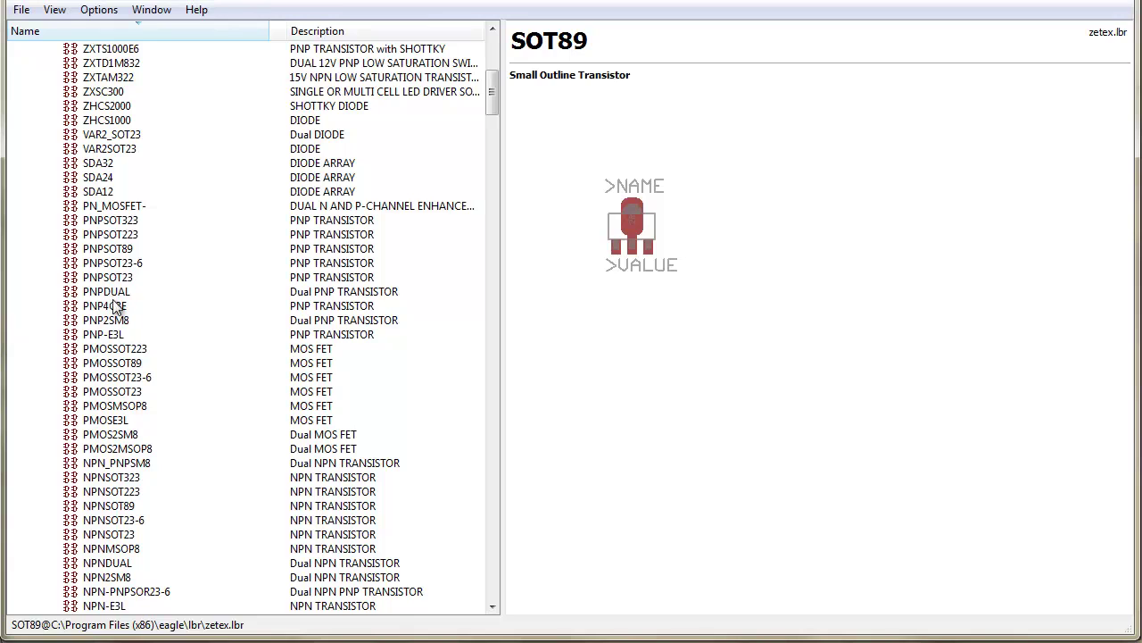
left_click(139, 336)
scroll(147, 326, "down", 2)
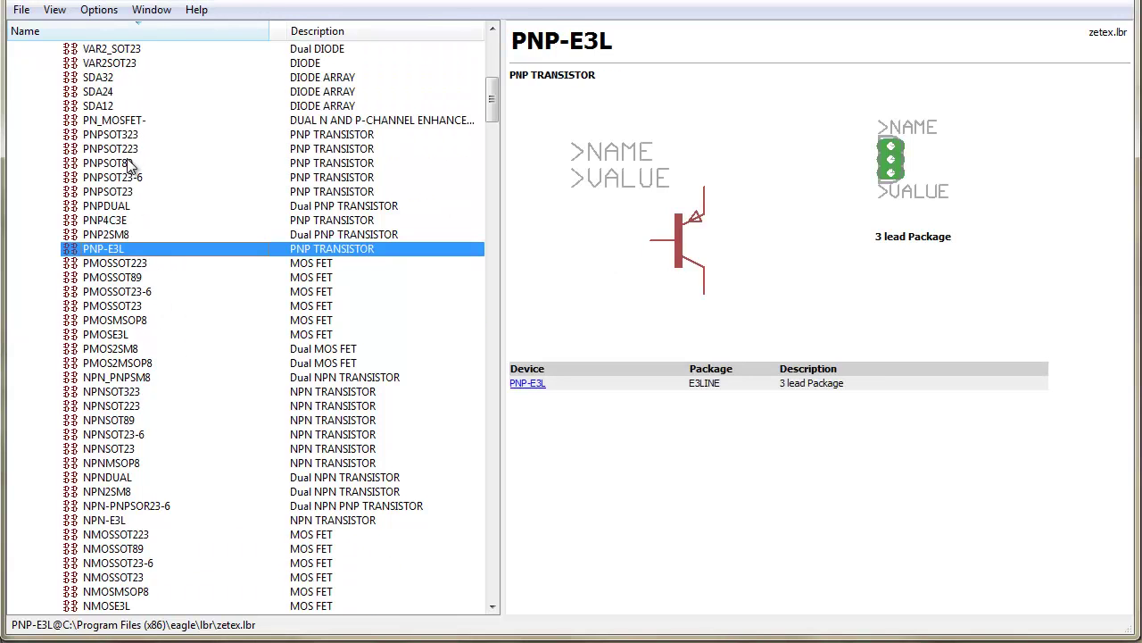
scroll(134, 167, "down", 1)
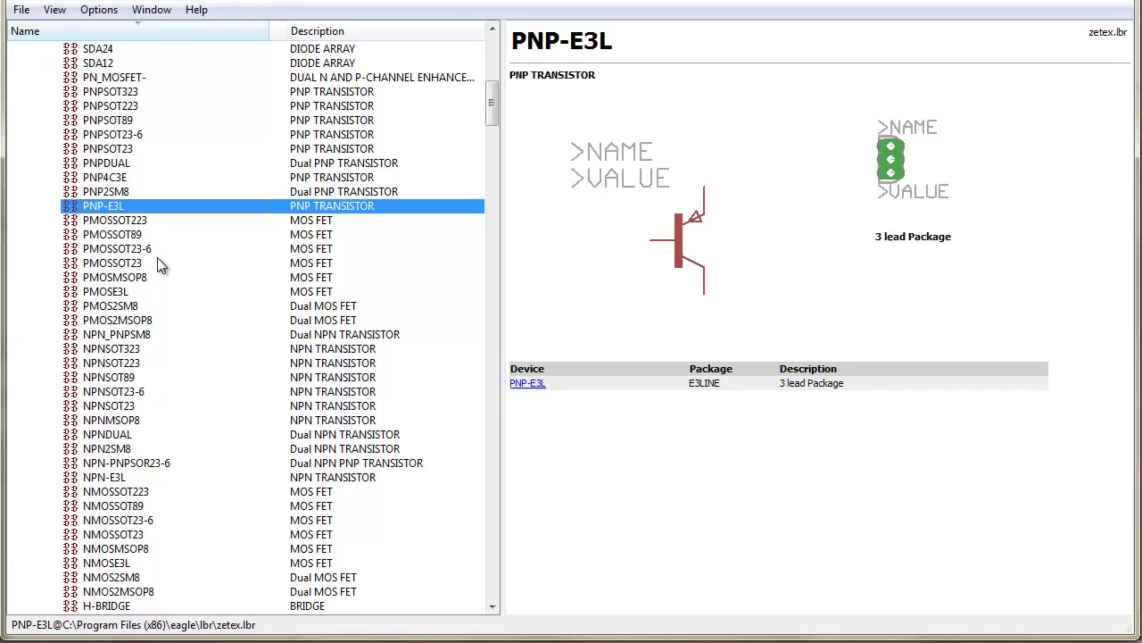
left_click(118, 250)
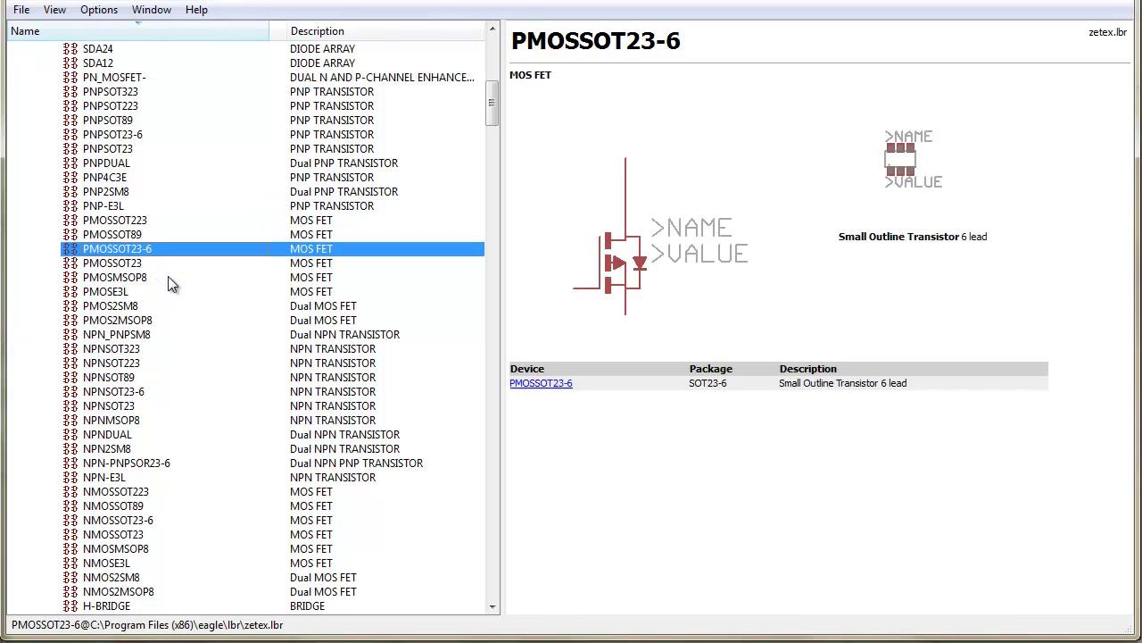
scroll(168, 276, "down", 3)
scroll(143, 327, "up", 7)
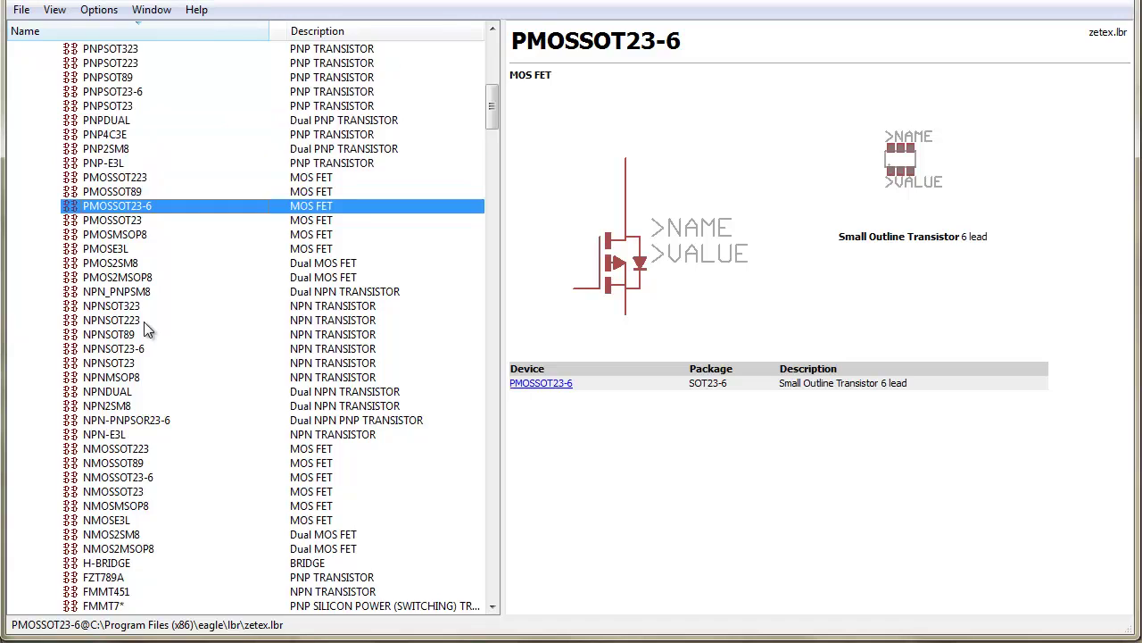
left_click(125, 264)
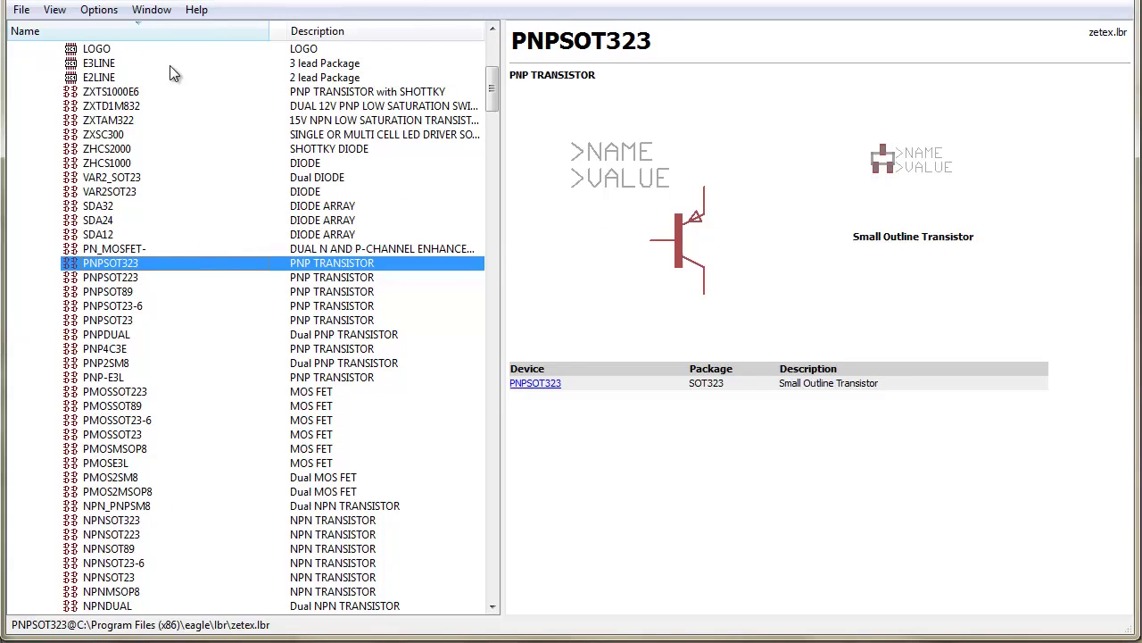
scroll(216, 157, "up", 2)
Collapse zetex.lbr and open it in the library editor.
key("Left")
key("Left")
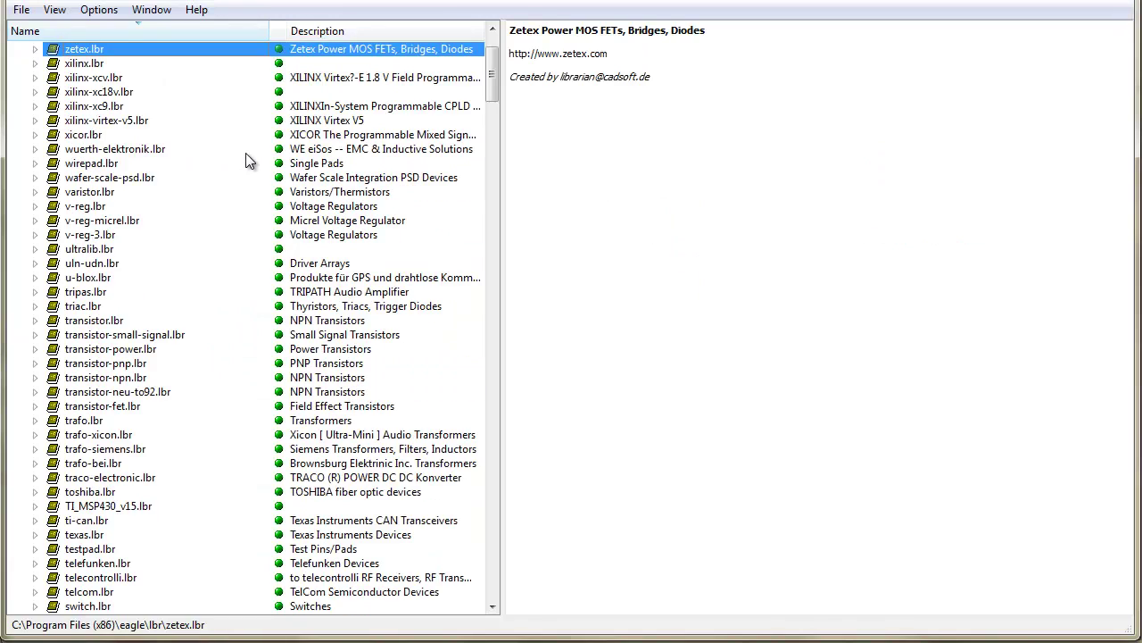
double_click(112, 51)
left_click(170, 12)
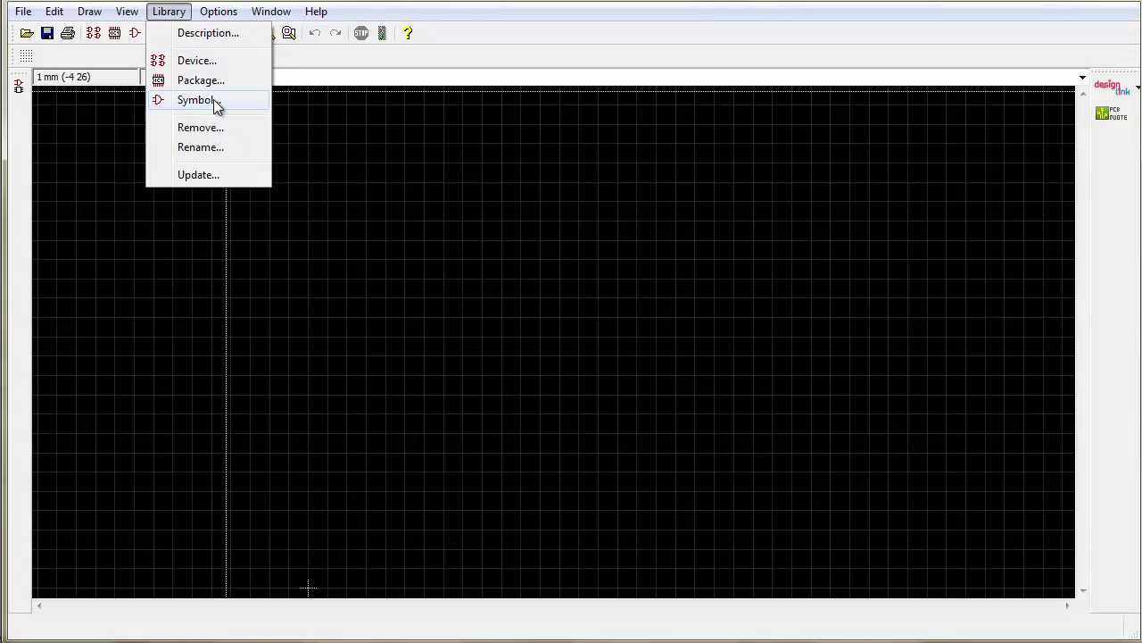
Open the PNP symbol from the Zetex library for editing.
left_click(214, 102)
left_click(171, 135)
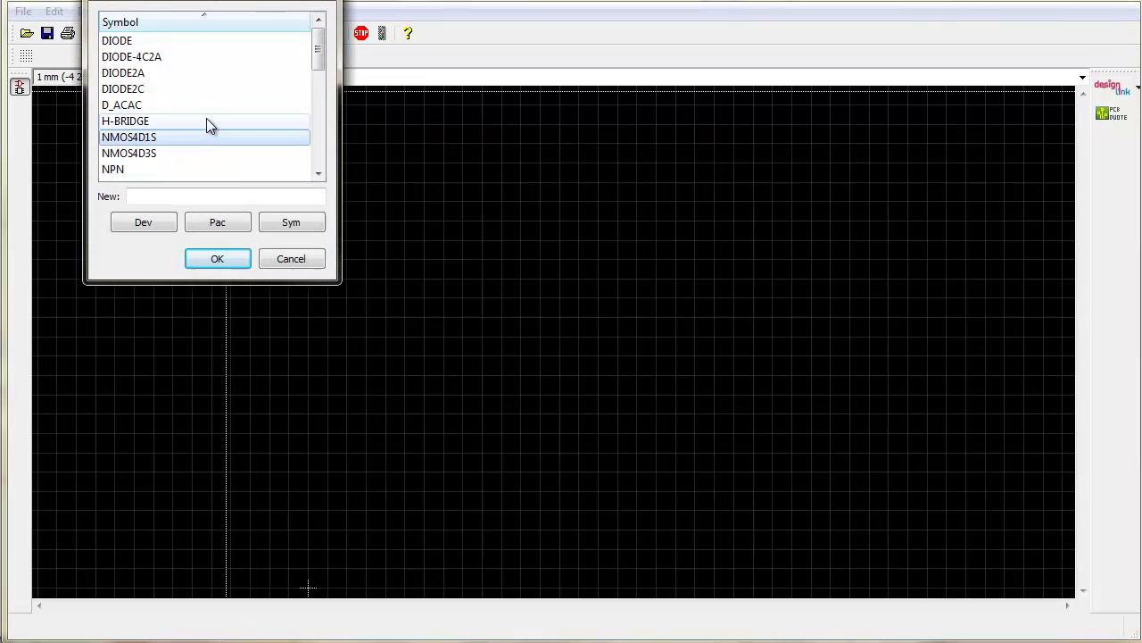
key("p")
scroll(207, 125, "down", 2)
left_click(141, 105)
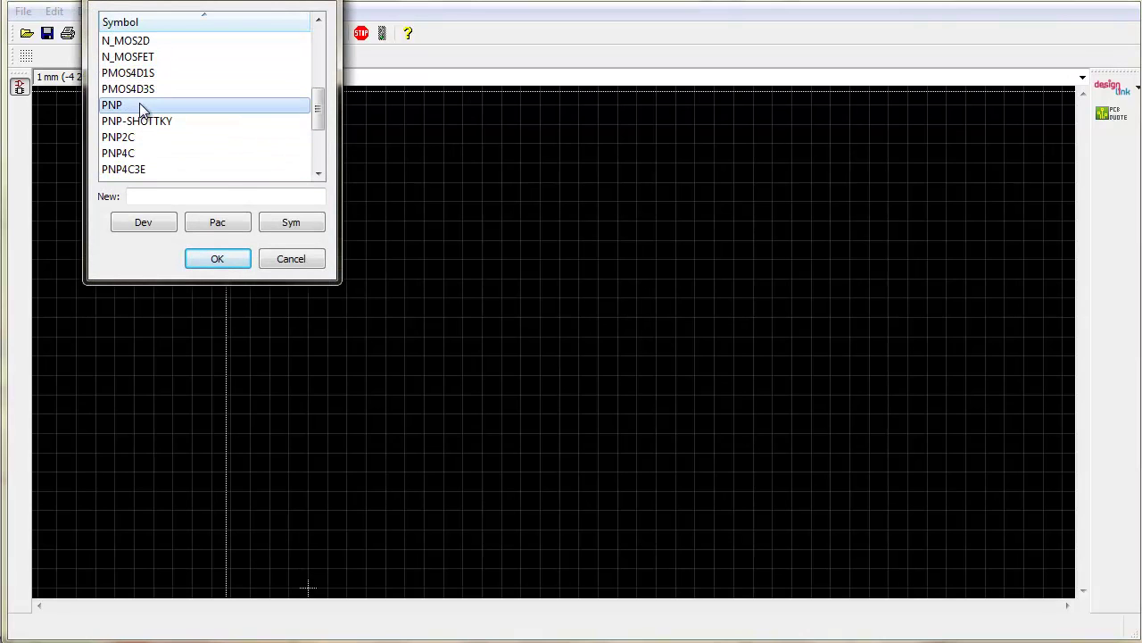
left_click(216, 266)
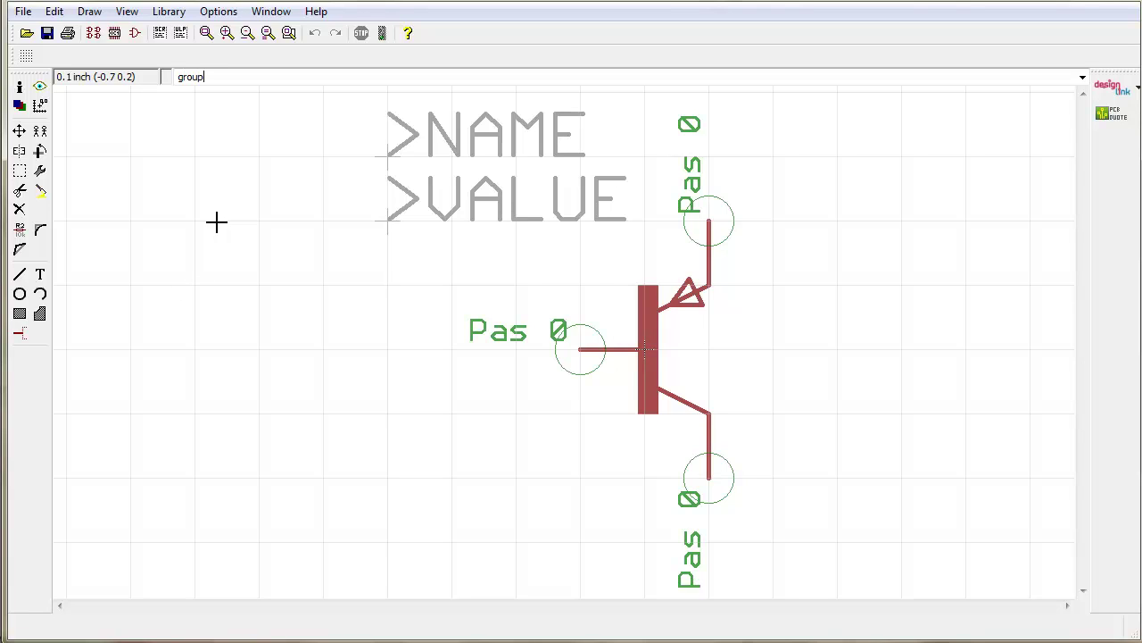
Group the whole PNP transistor symbol and cut it to the paste buffer.
key("Return")
left_click_drag(365, 103, 841, 597)
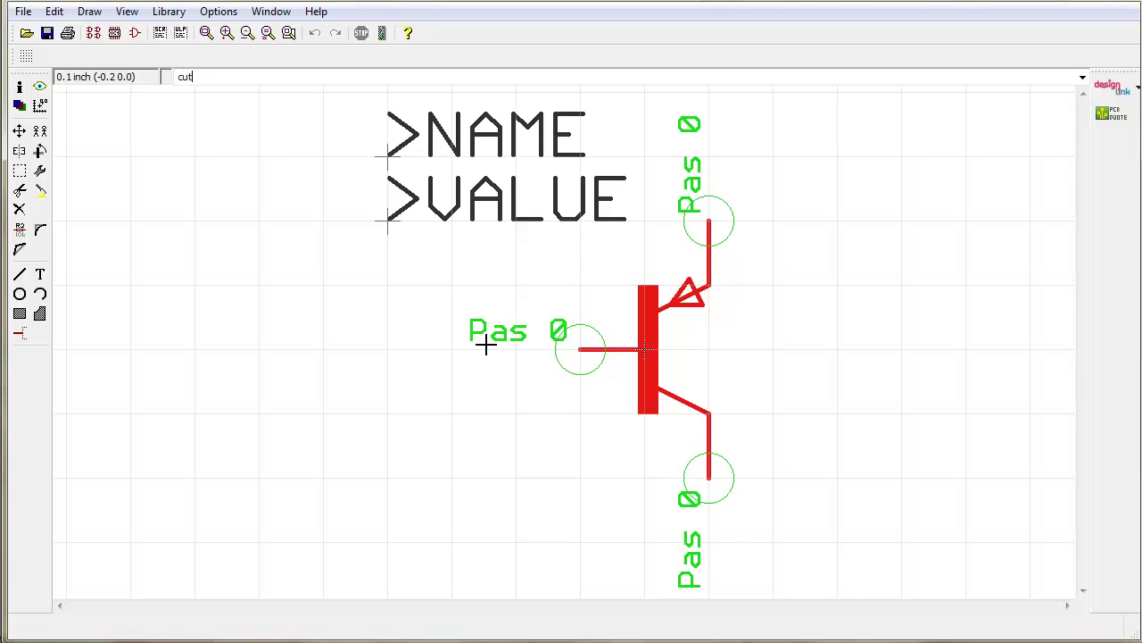
type("cut")
key("Return")
right_click(648, 350)
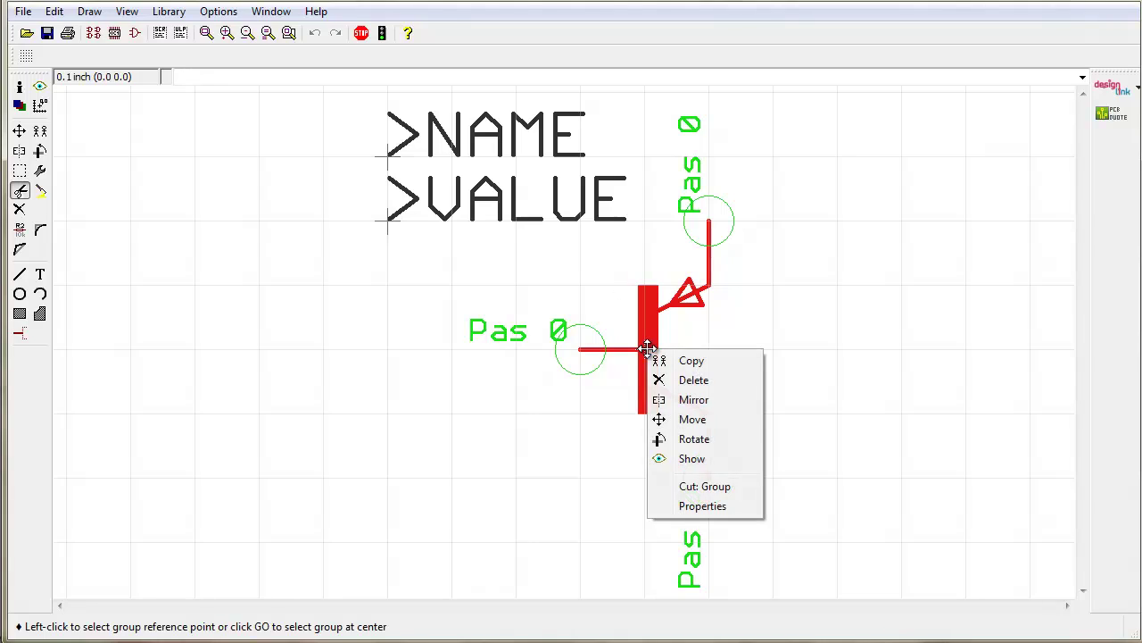
left_click(718, 485)
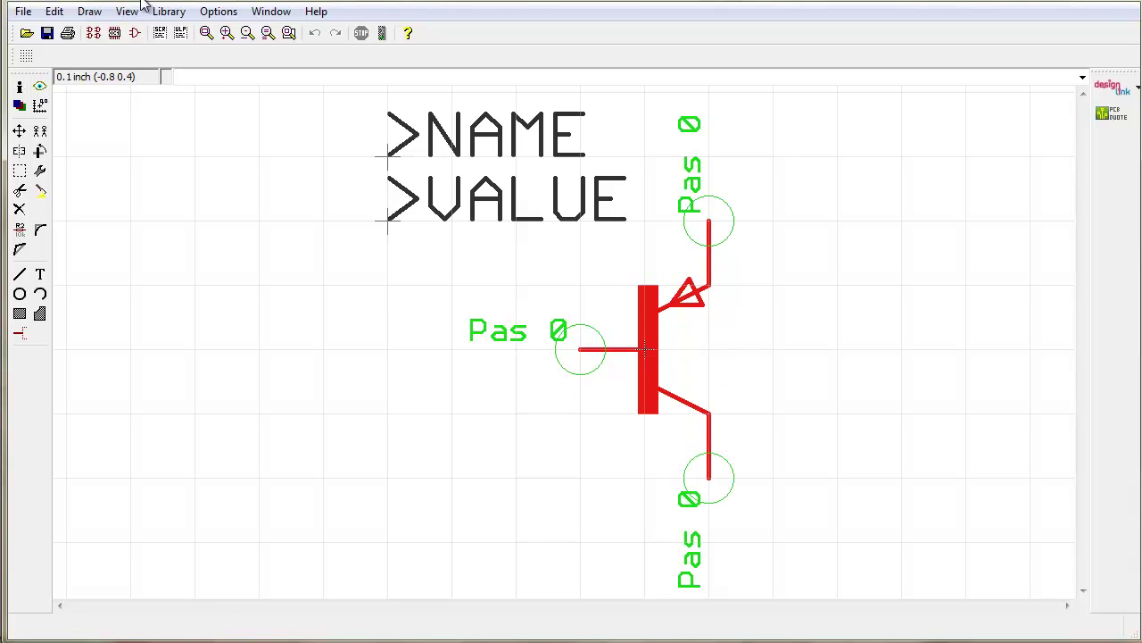
left_click(23, 11)
Open fairchild-semic.lbr and create a new symbol named PNP.
mouse_move(119, 81)
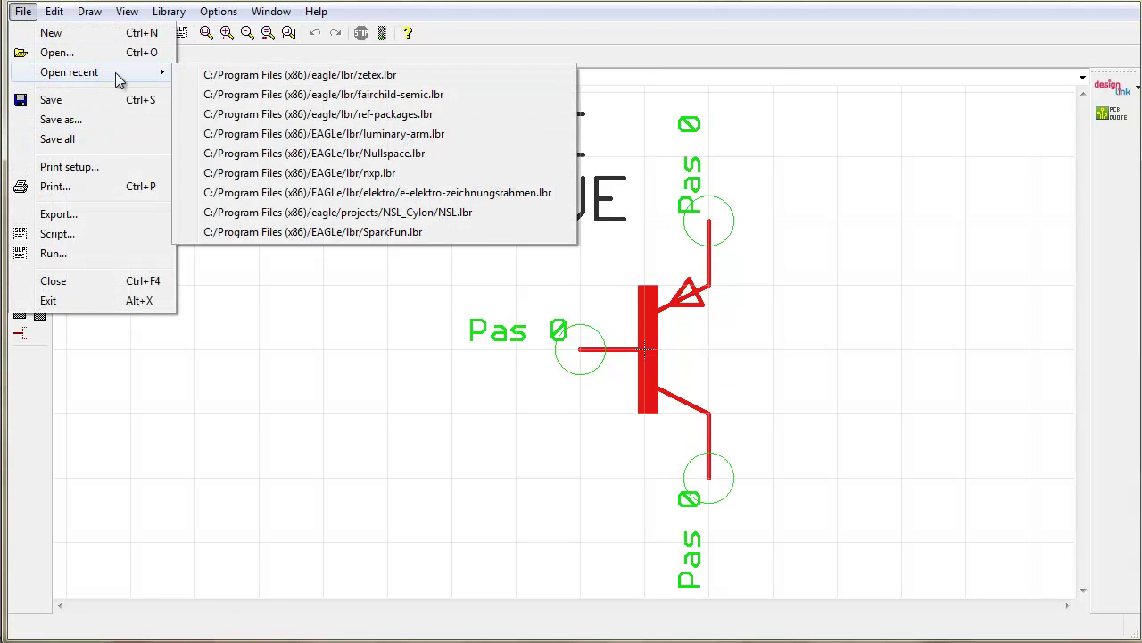
left_click(382, 96)
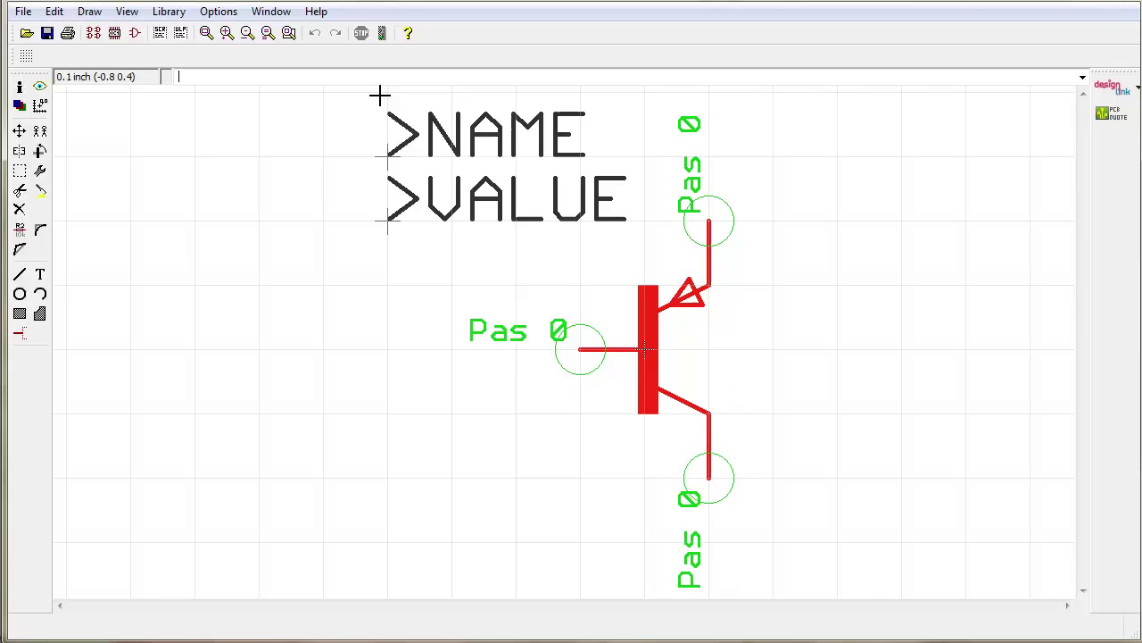
left_click(167, 12)
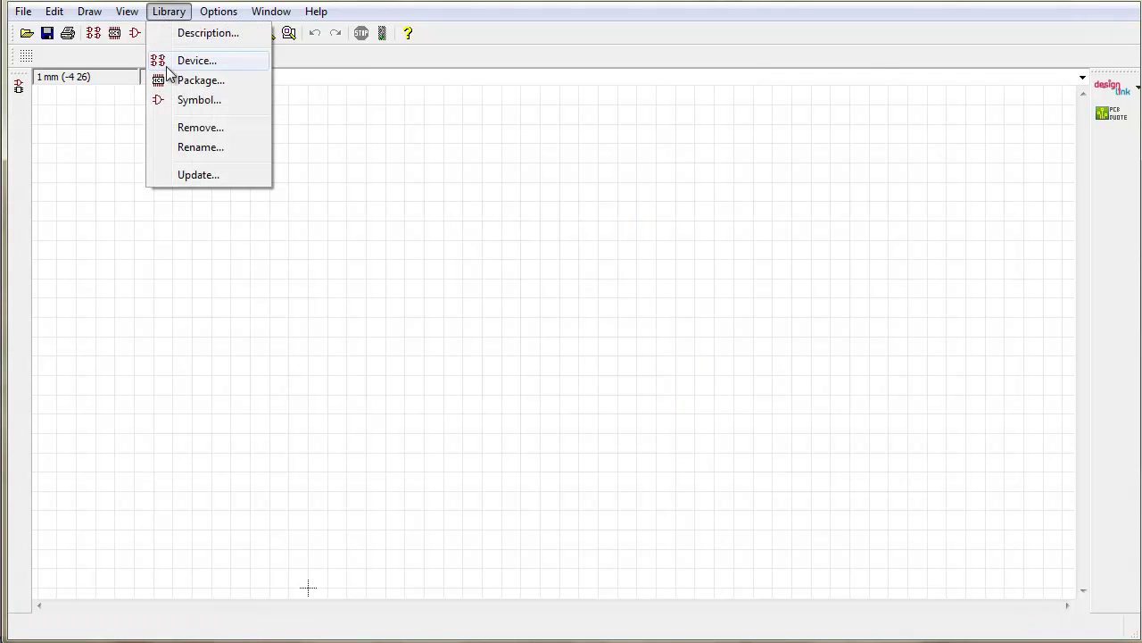
left_click(187, 101)
left_click(178, 195)
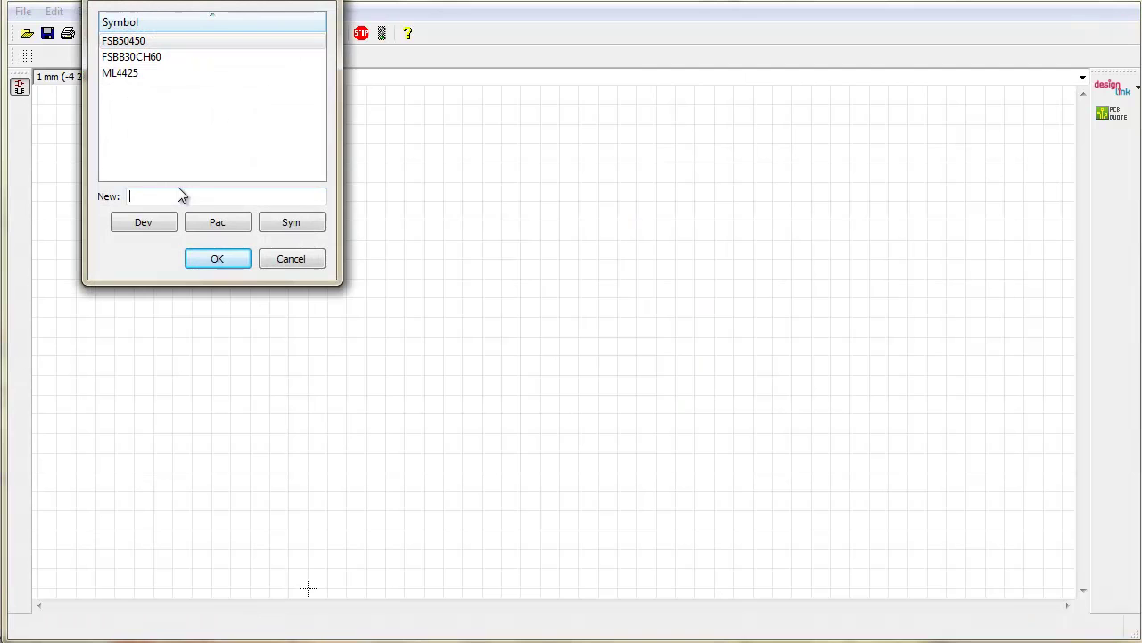
type("PNP")
left_click(279, 229)
left_click(217, 259)
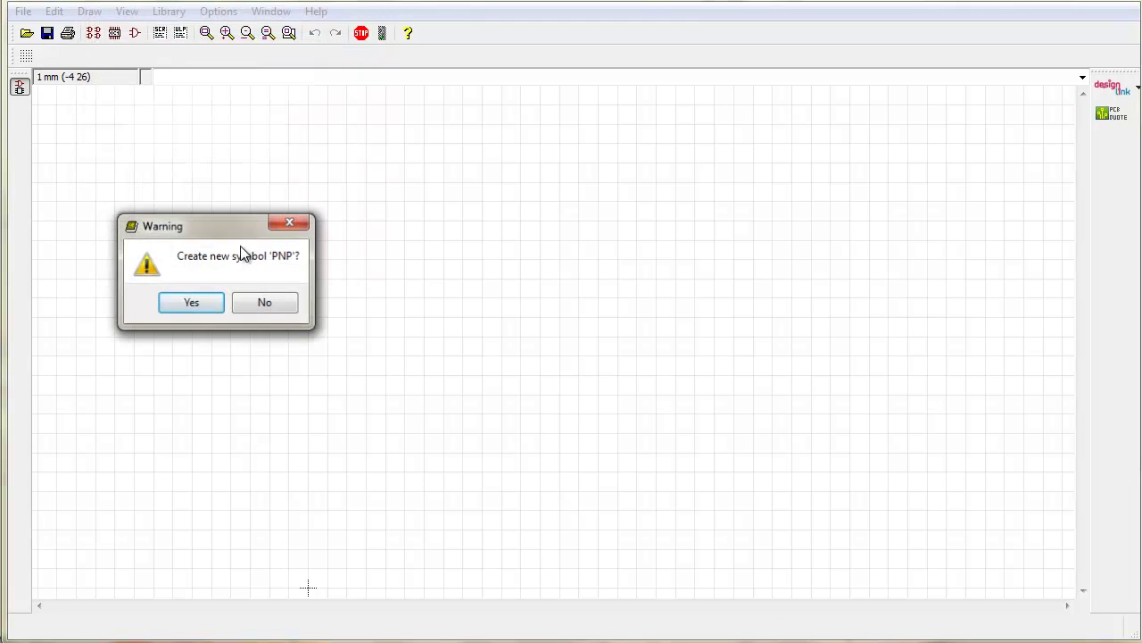
left_click(192, 302)
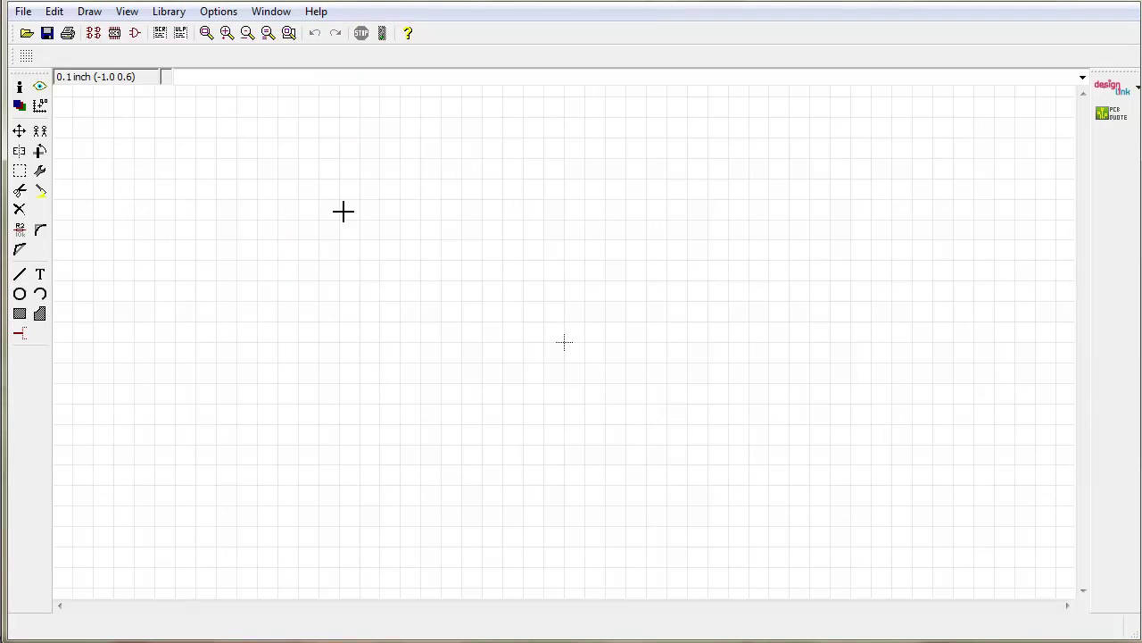
Paste the copied transistor into the PNP symbol and place it on the grid.
type("paste")
key("Return")
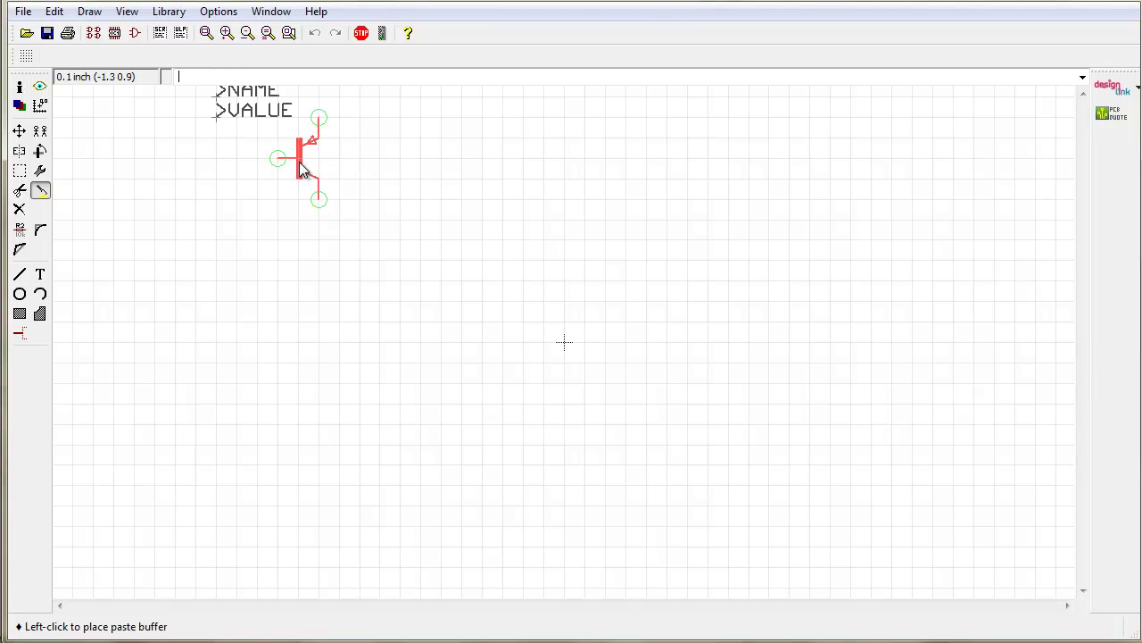
scroll(604, 350, "up", 4)
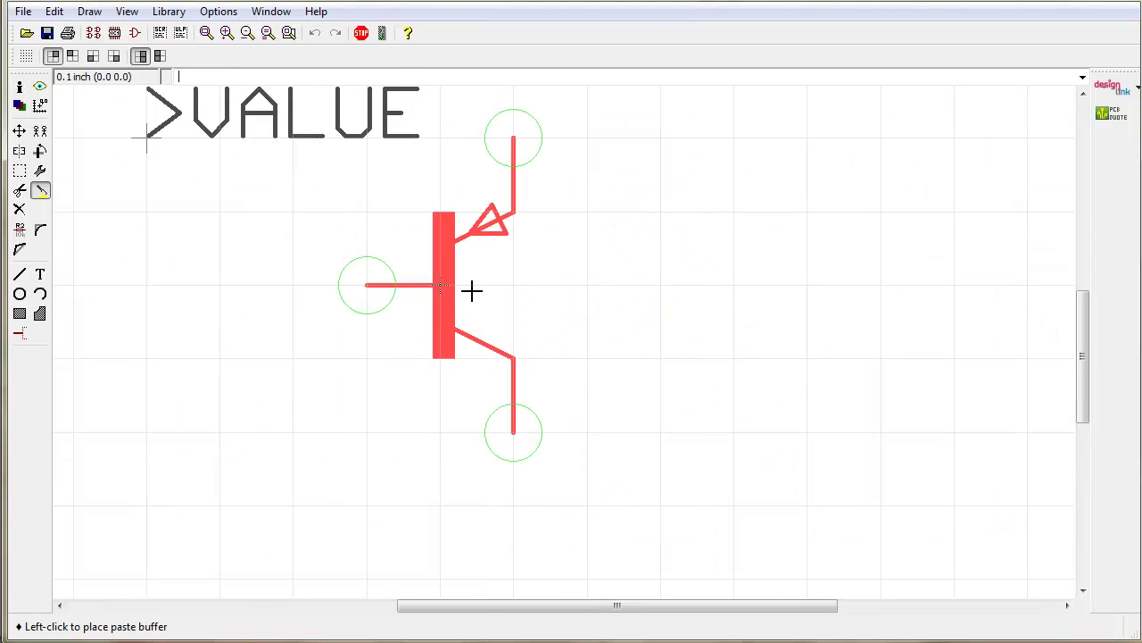
left_click(469, 290)
scroll(487, 311, "down", 1)
scroll(487, 310, "down", 1)
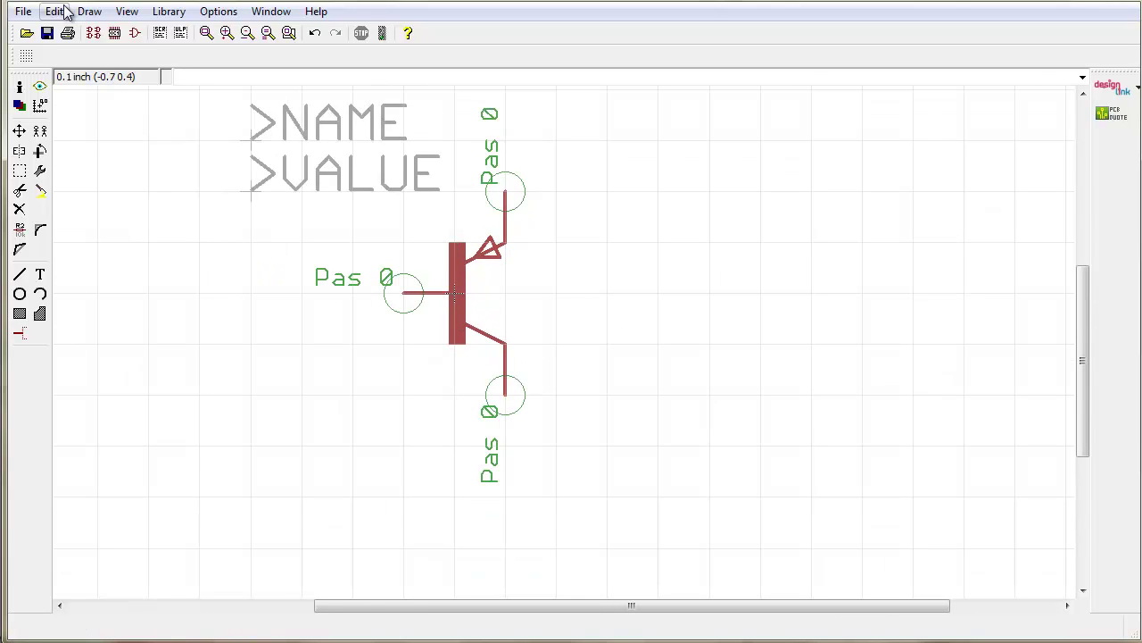
Save fairchild-semic.lbr and bring up its device list.
left_click(23, 10)
left_click(49, 95)
left_click(166, 12)
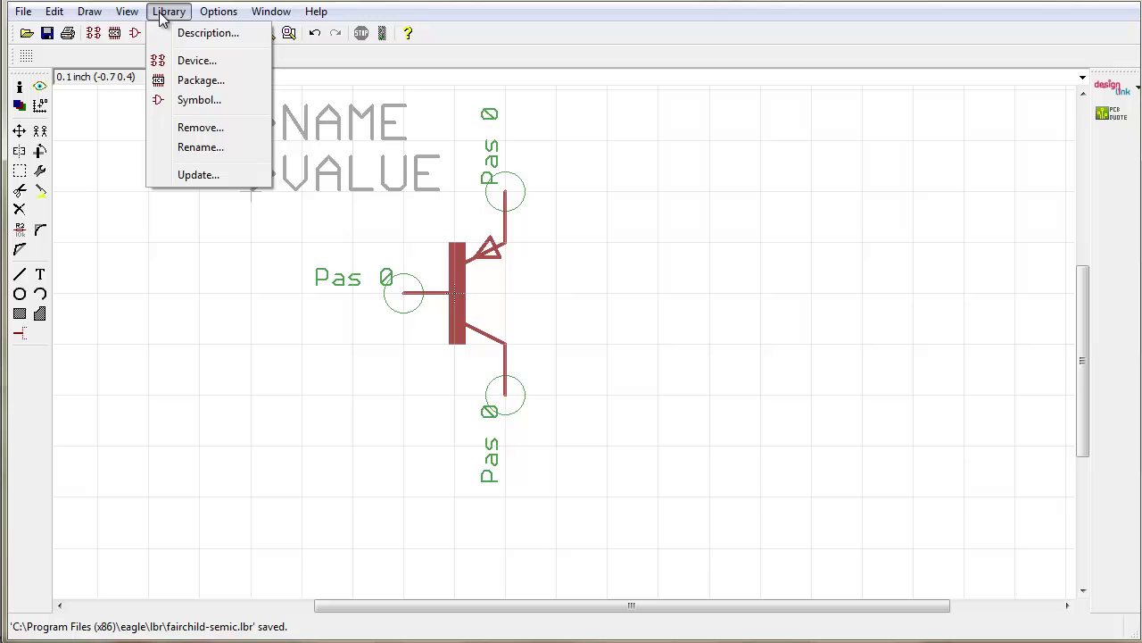
left_click(192, 62)
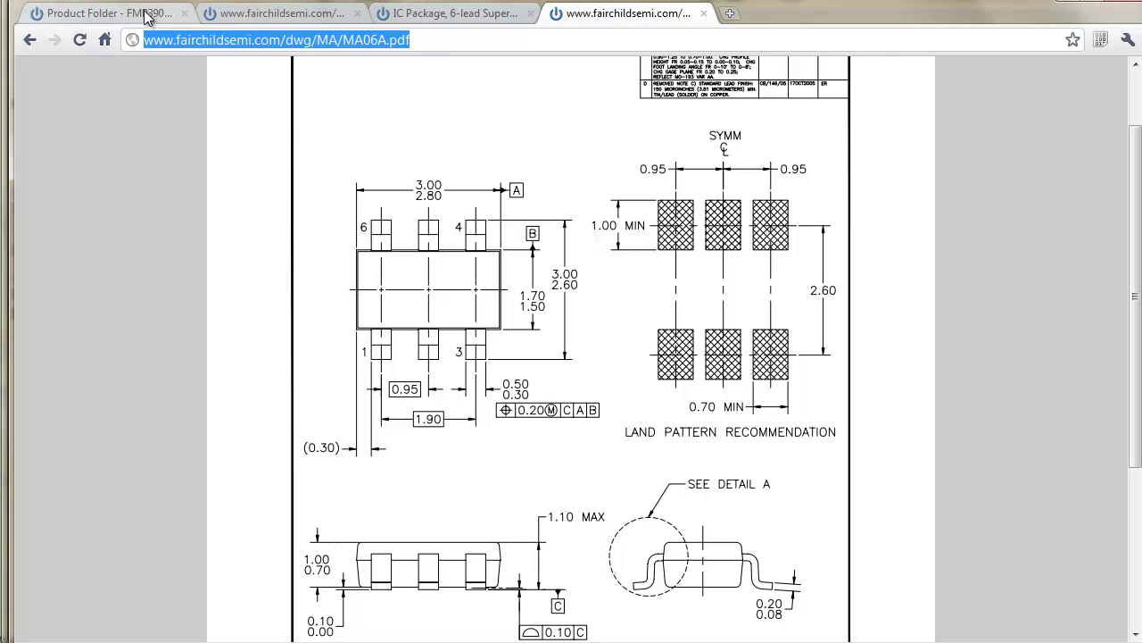
Copy the FMB3906 heading text from the Product Folder page in Chrome.
left_click(106, 12)
double_click(190, 204)
right_click(190, 204)
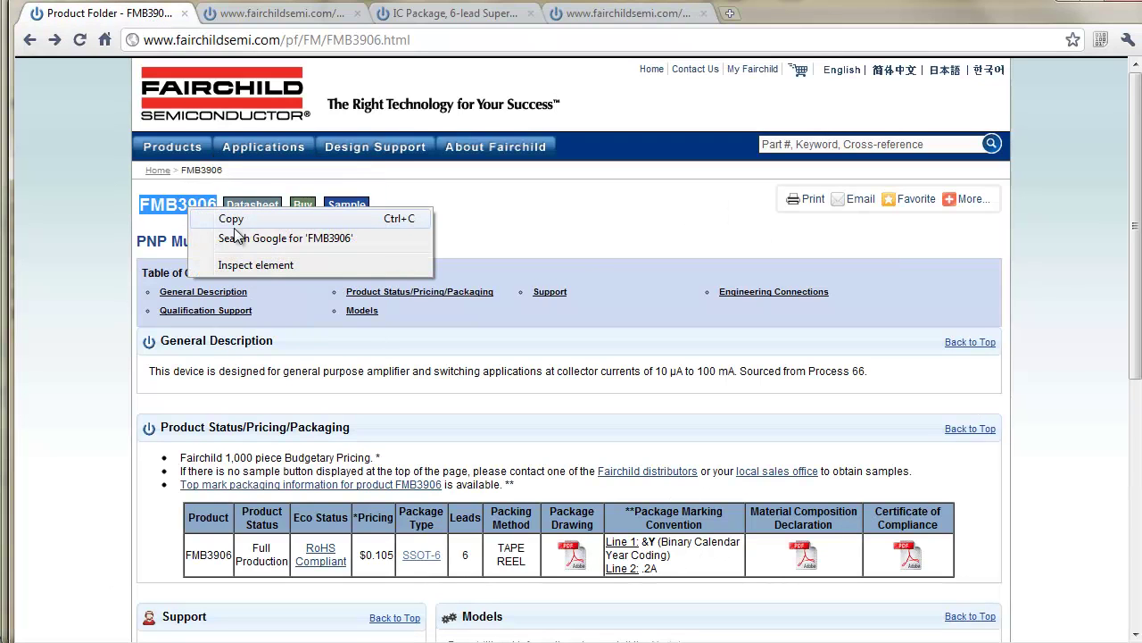
left_click(241, 219)
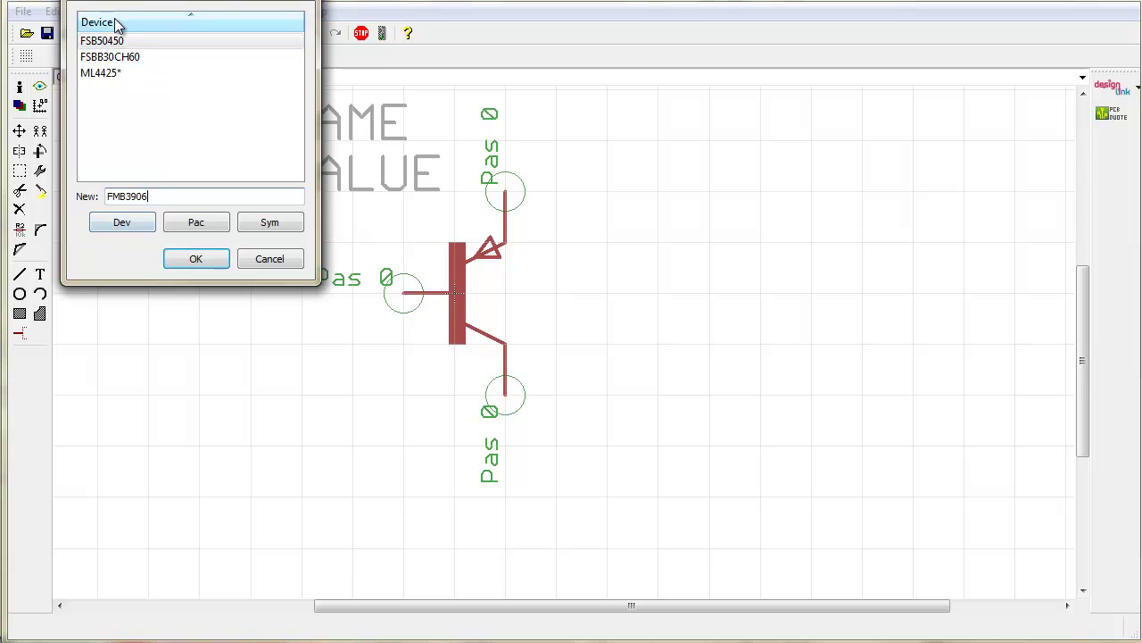
Create the new device FMB3906 in the library.
left_click(200, 263)
left_click(188, 306)
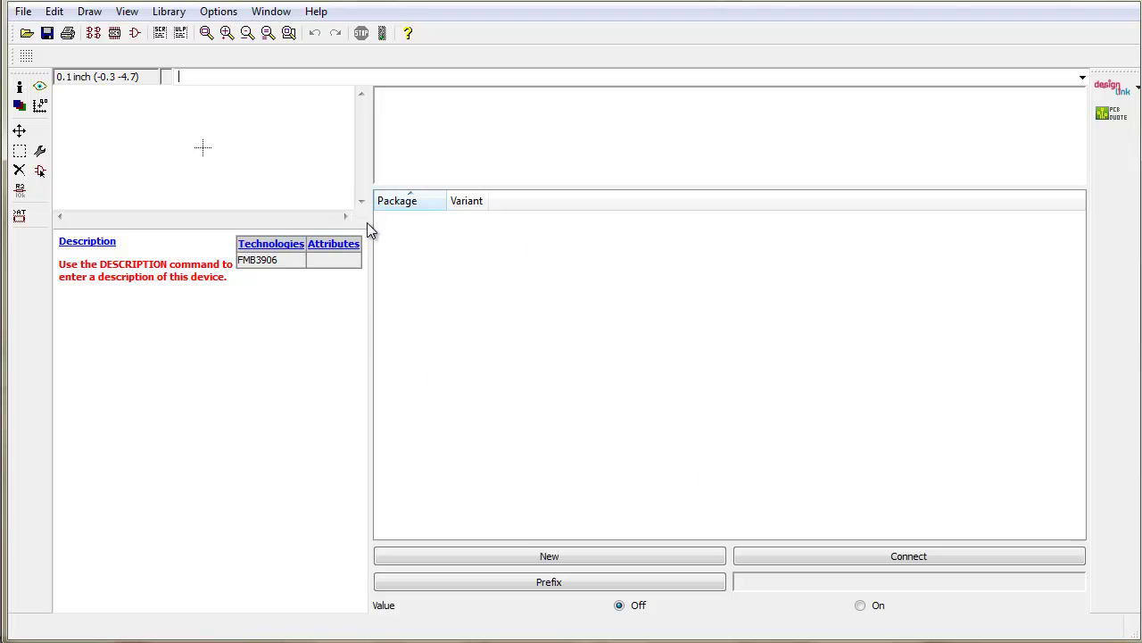
left_click_drag(372, 224, 425, 288)
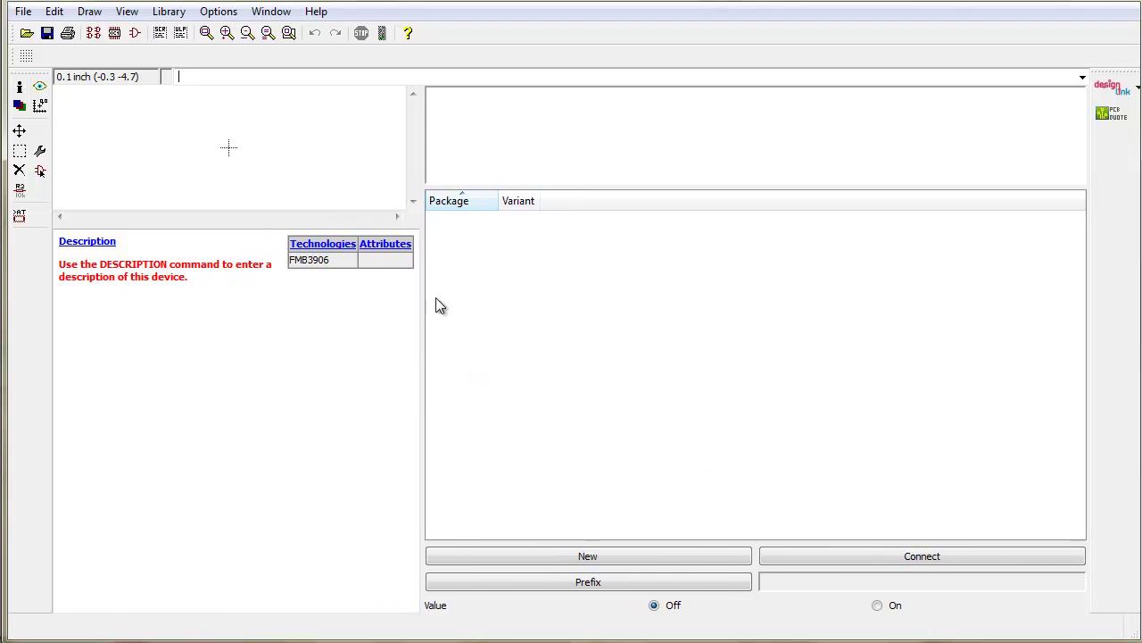
Add an SSOT6 package variant named SUPERSOT6 to FMB3906.
left_click(630, 555)
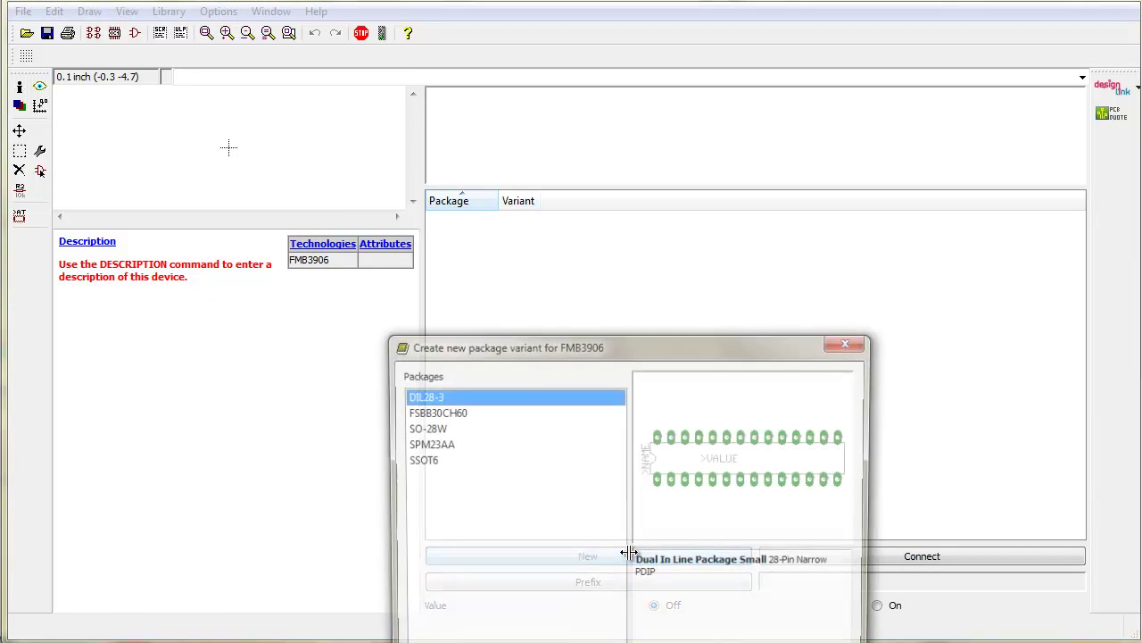
left_click_drag(594, 344, 537, 136)
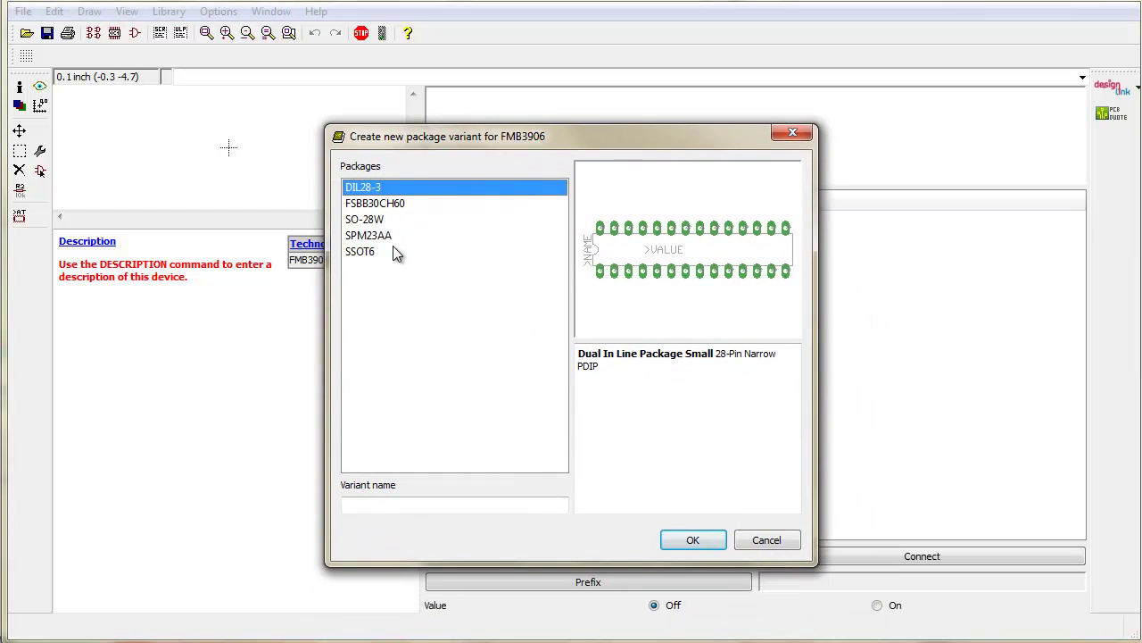
left_click(371, 254)
left_click(390, 506)
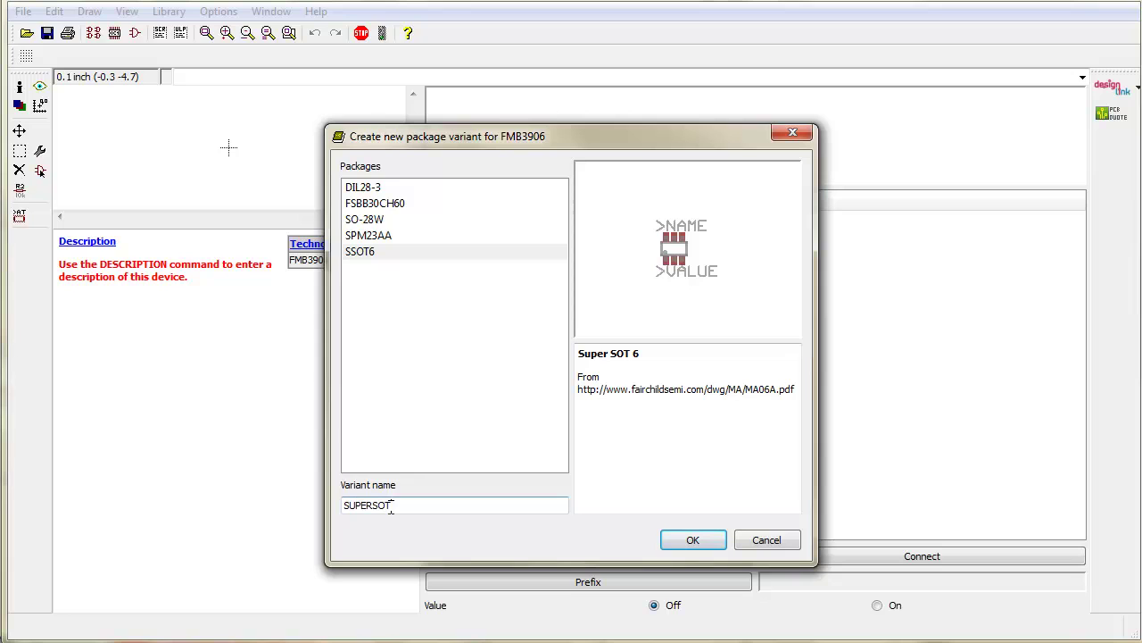
type("SUPERSOT6")
left_click(694, 541)
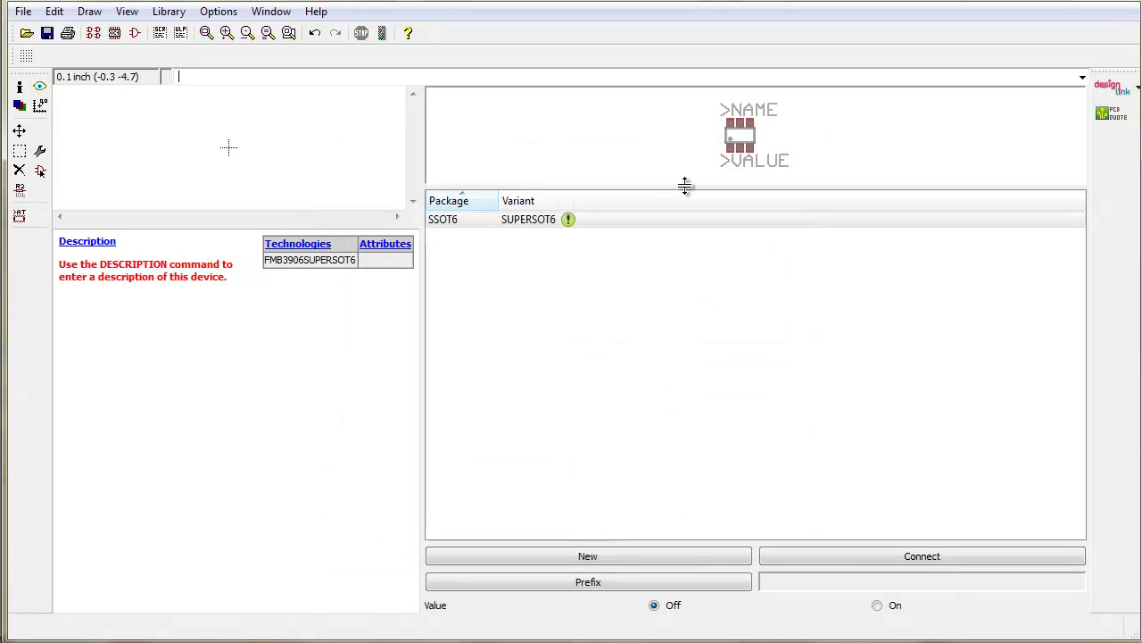
left_click_drag(684, 190, 690, 341)
left_click(552, 373)
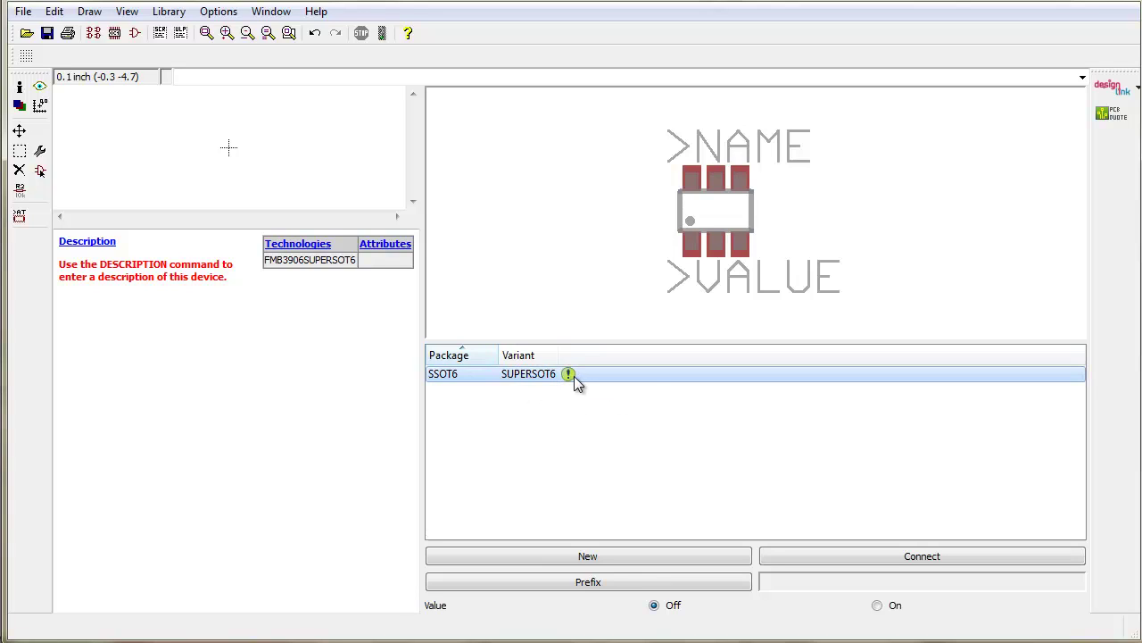
Enlarge the device editor panes and place the first PNP gate, G$1.
left_click_drag(566, 355, 597, 355)
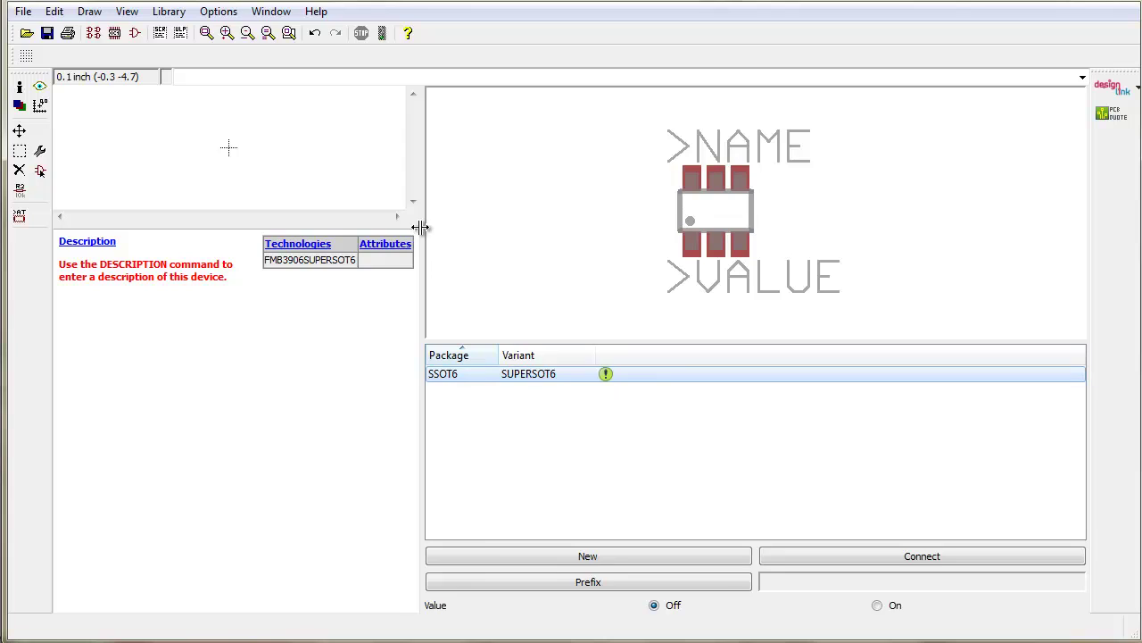
left_click_drag(421, 227, 516, 330)
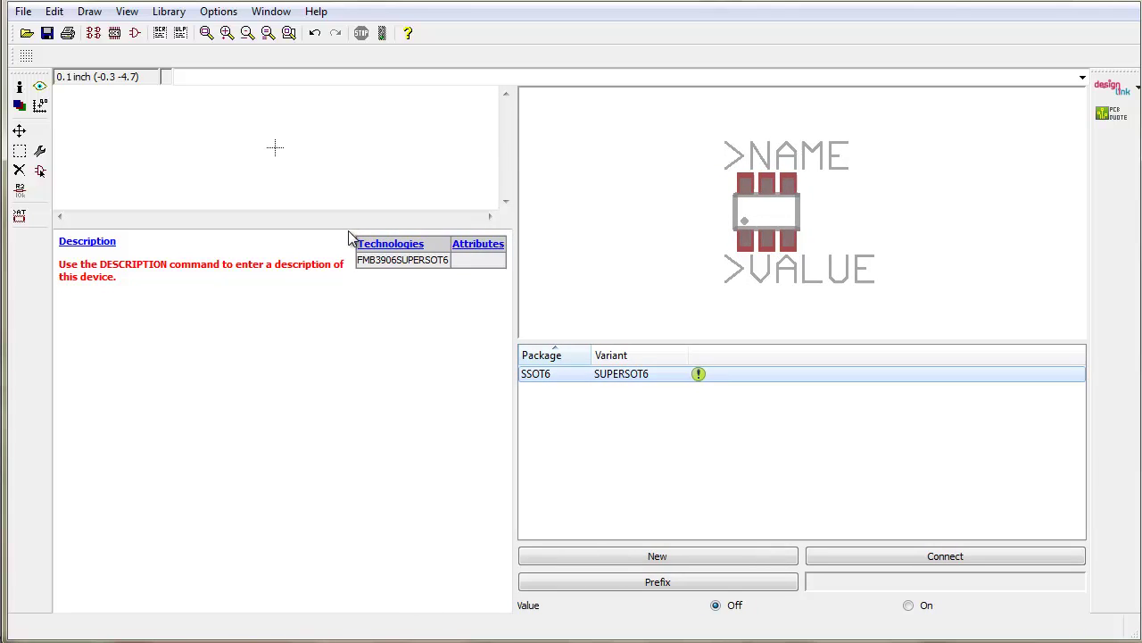
left_click_drag(348, 224, 351, 362)
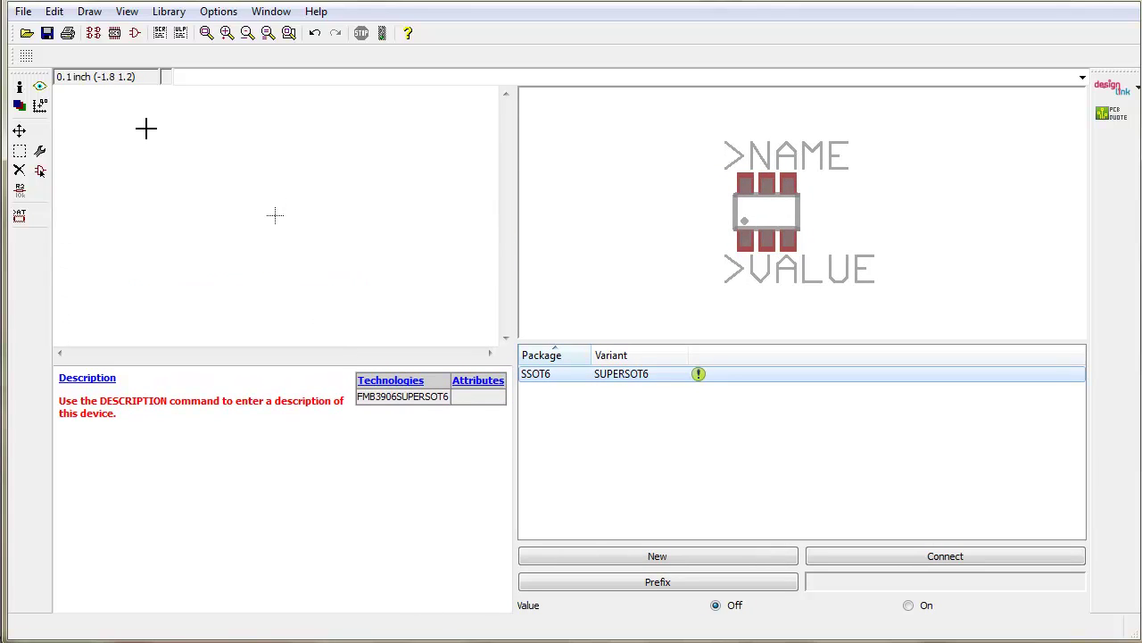
left_click(185, 77)
type("add")
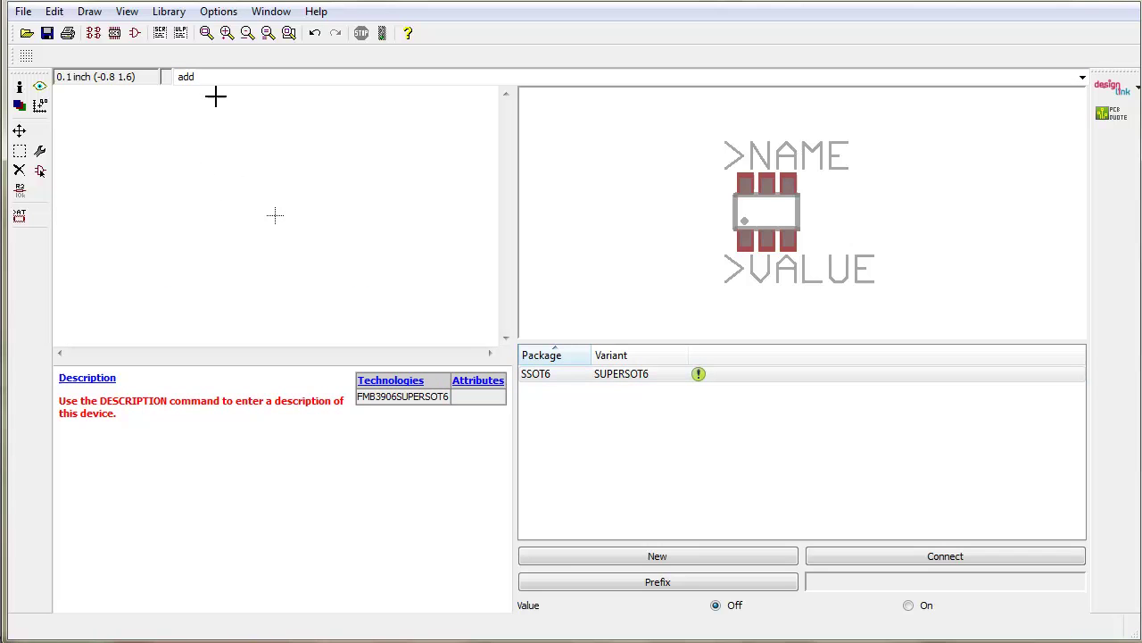
key("Return")
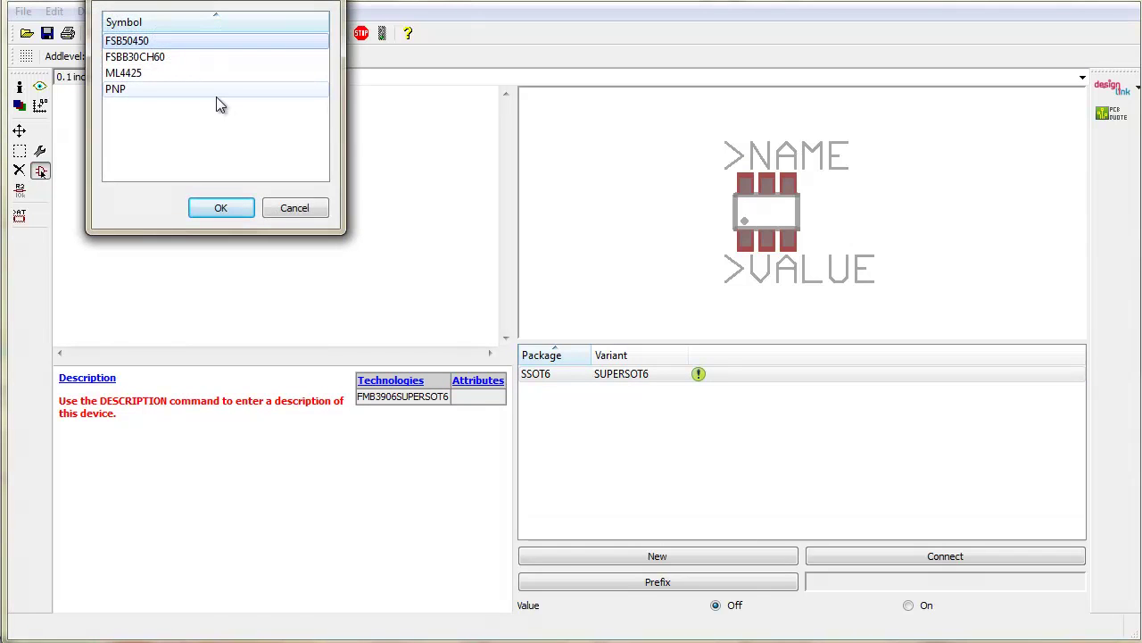
left_click(113, 90)
left_click(230, 211)
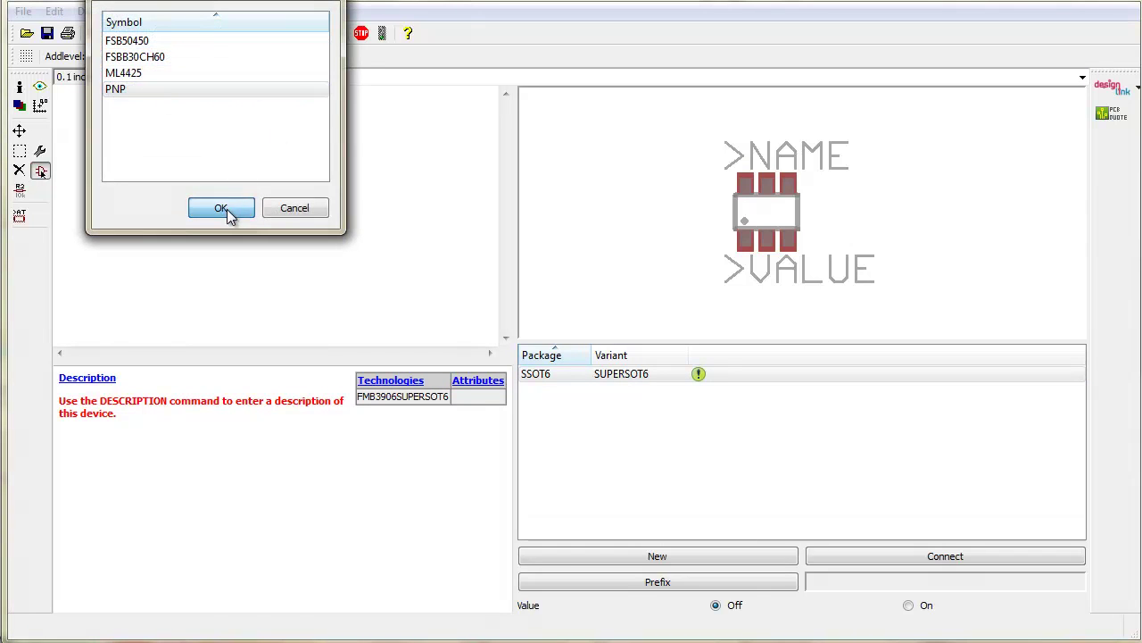
scroll(277, 169, "up", 5)
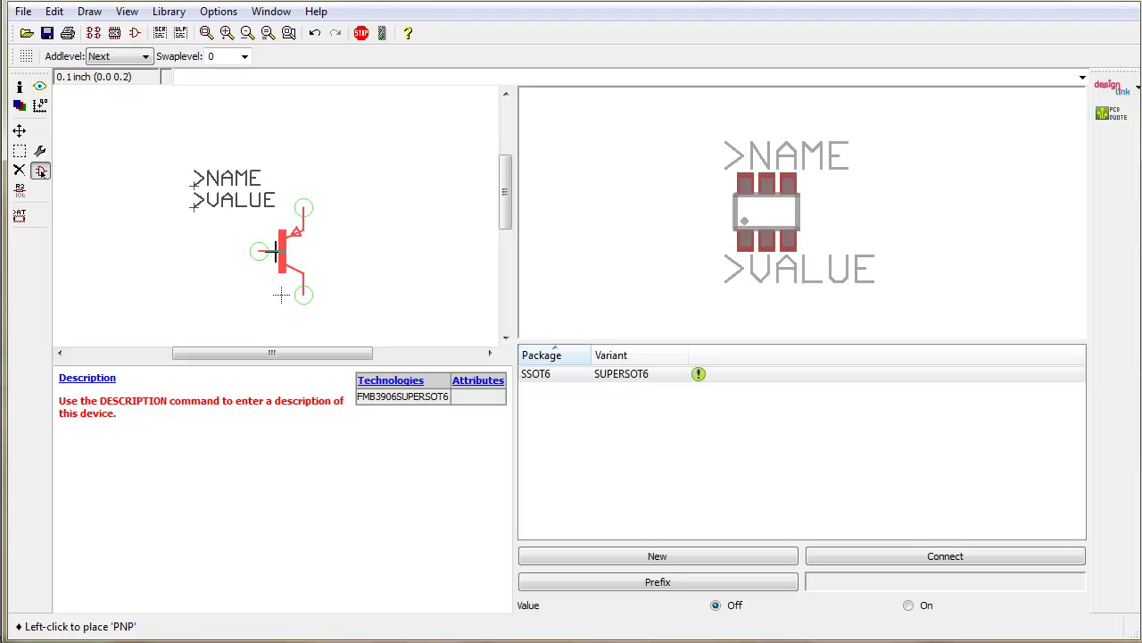
left_click(269, 228)
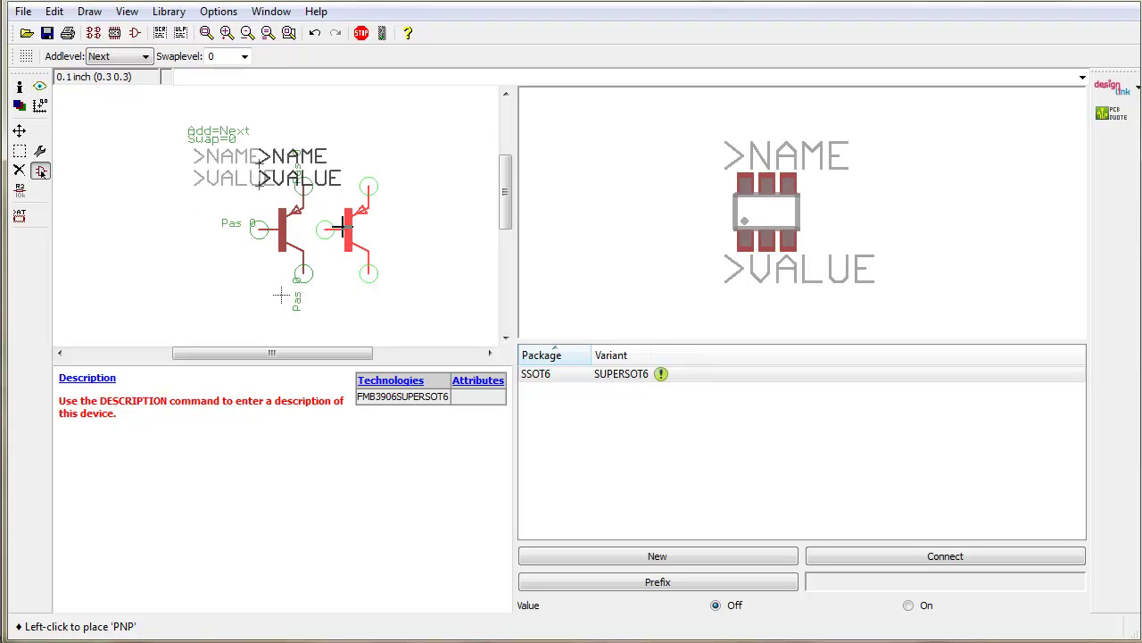
Place the second PNP gate, G$2, below G$1 and reframe both gates.
left_click_drag(502, 179, 492, 224)
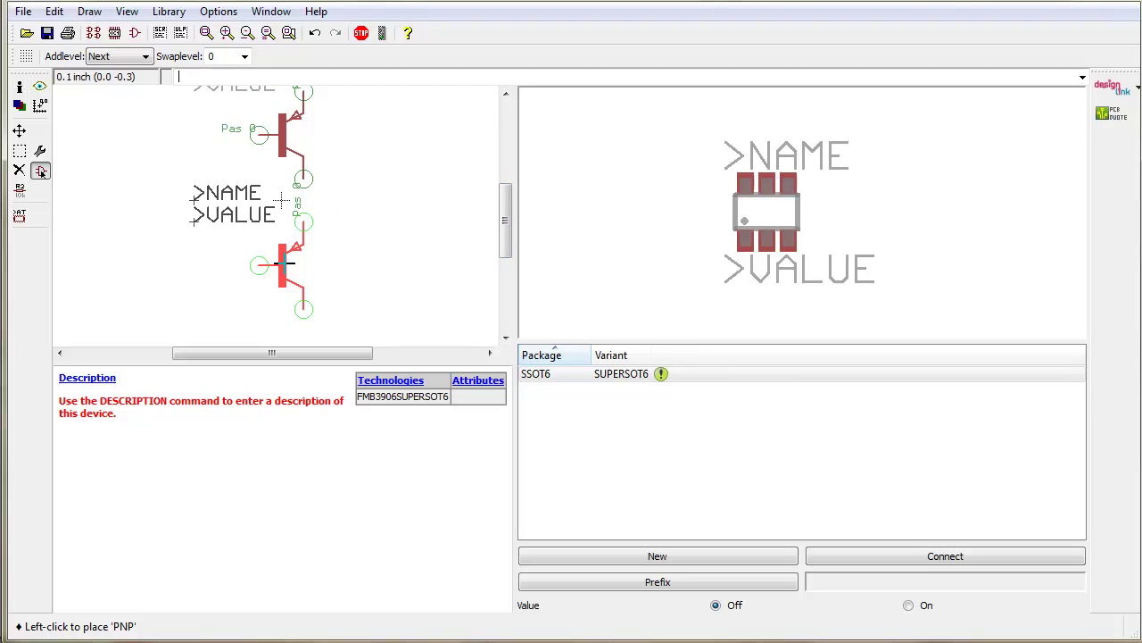
left_click(286, 250)
key("Escape")
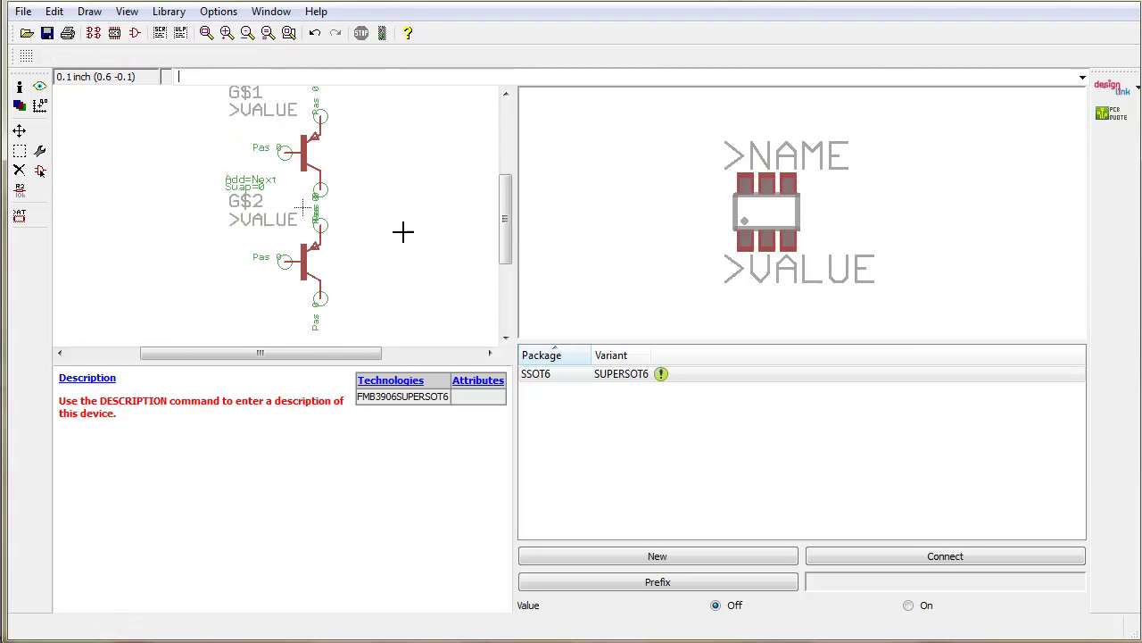
scroll(295, 209, "up", 5)
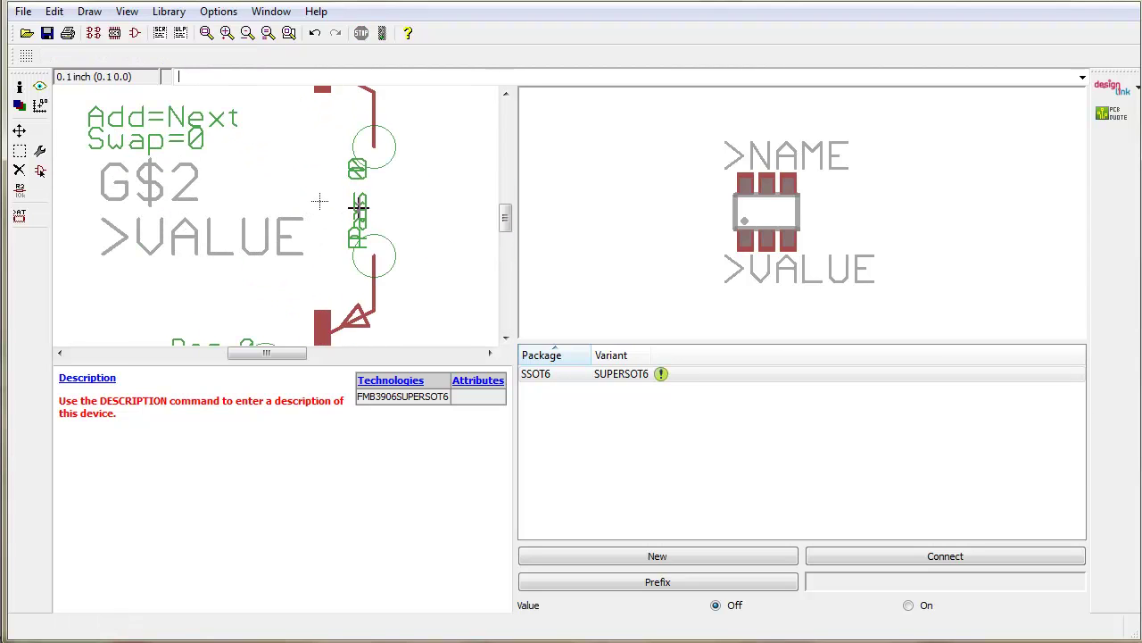
scroll(349, 201, "down", 3)
scroll(408, 211, "down", 1)
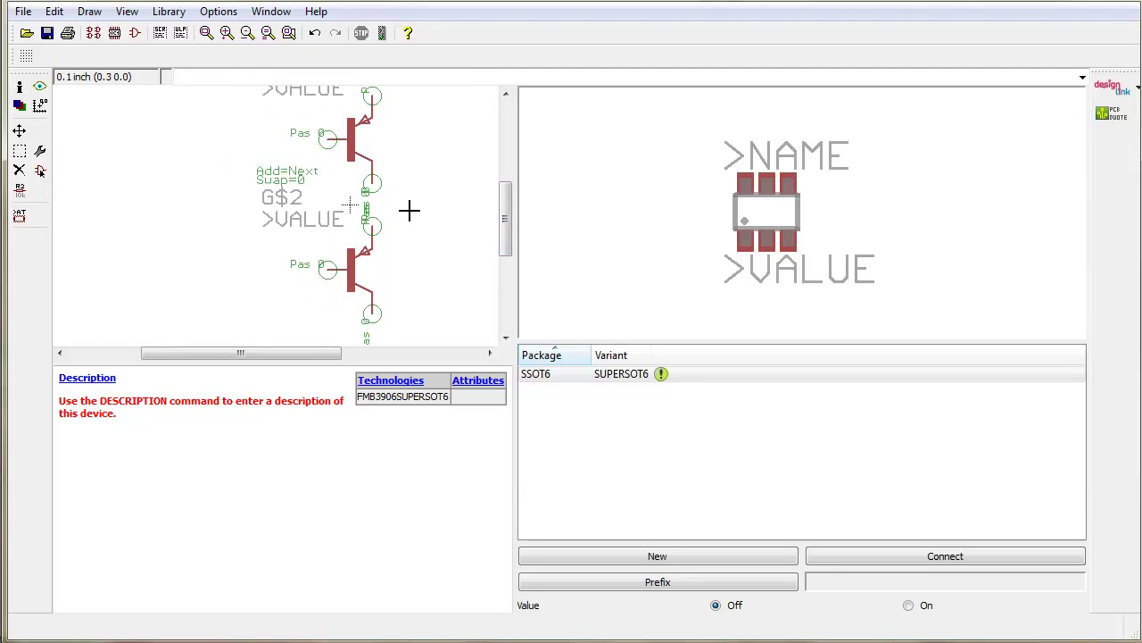
left_click_drag(505, 222, 505, 209)
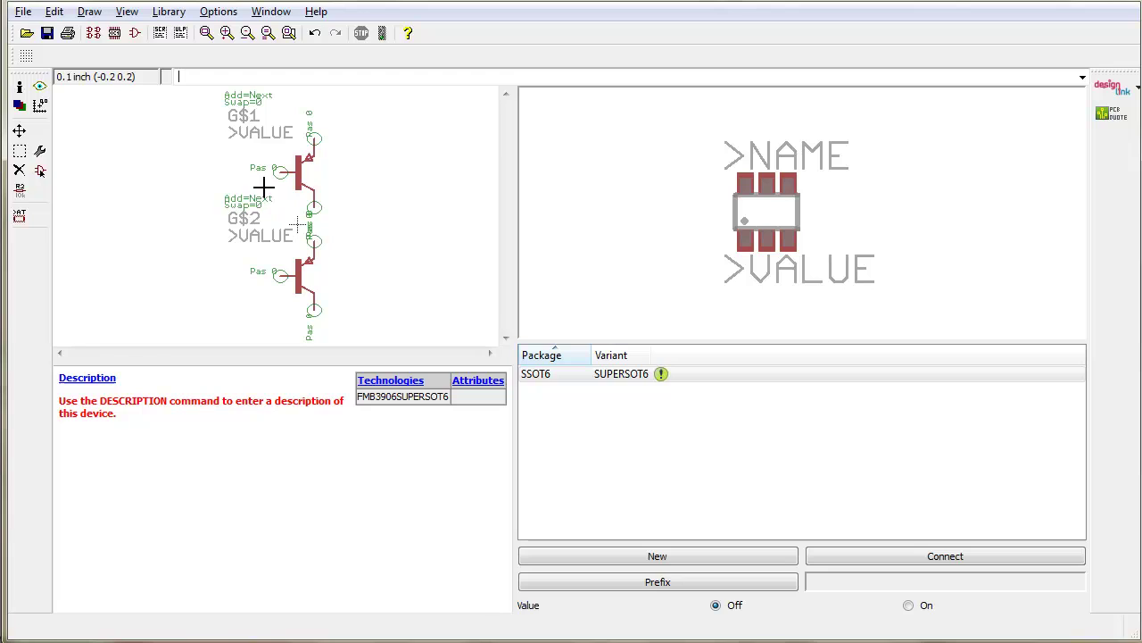
left_click(571, 374)
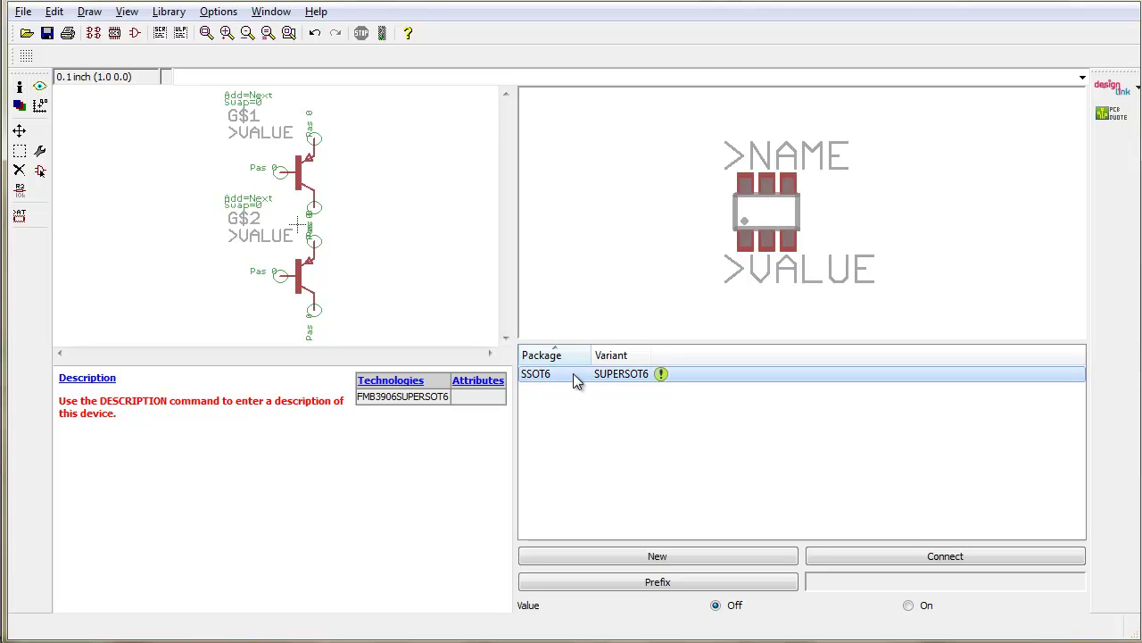
Open the Connect window for the SUPERSOT6 variant and select pin G$1.B.
left_click(951, 554)
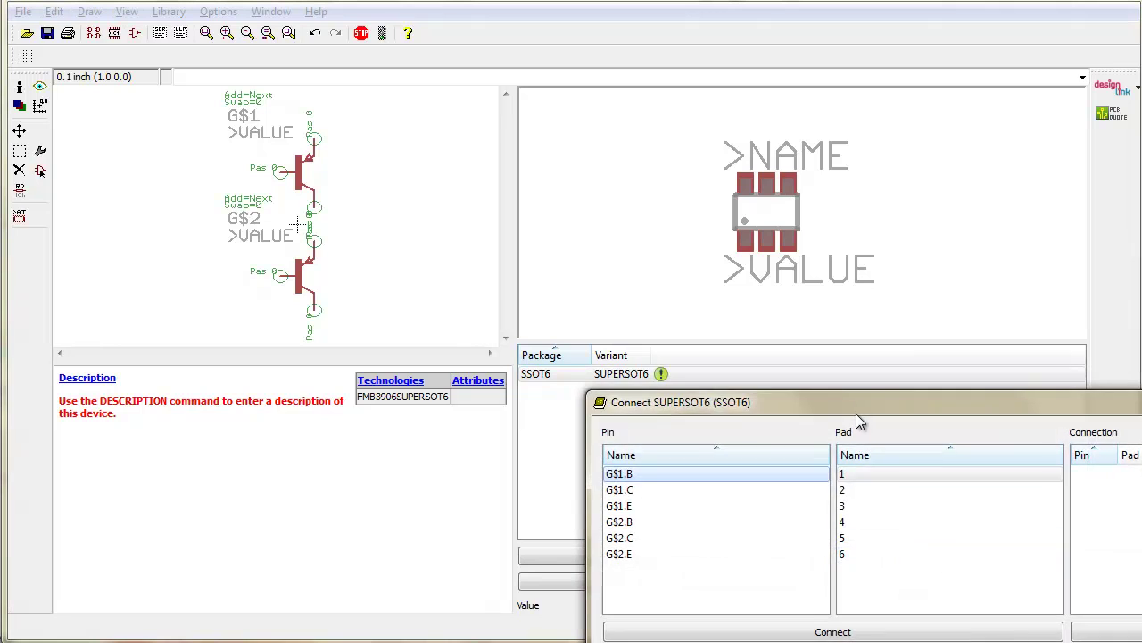
left_click_drag(856, 406, 499, 154)
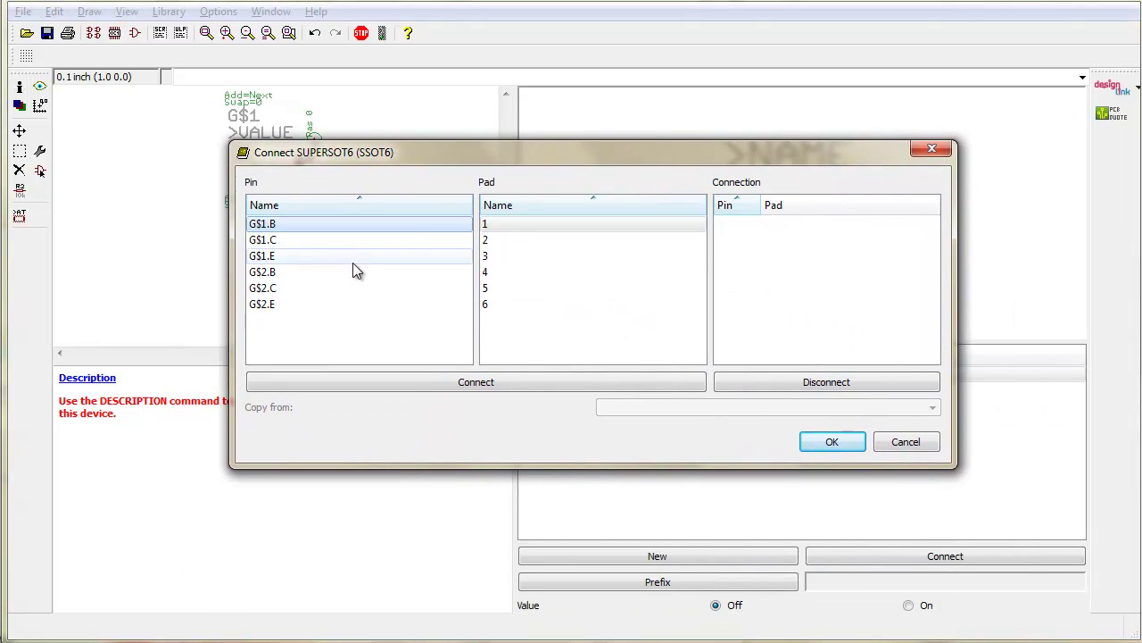
left_click(267, 227)
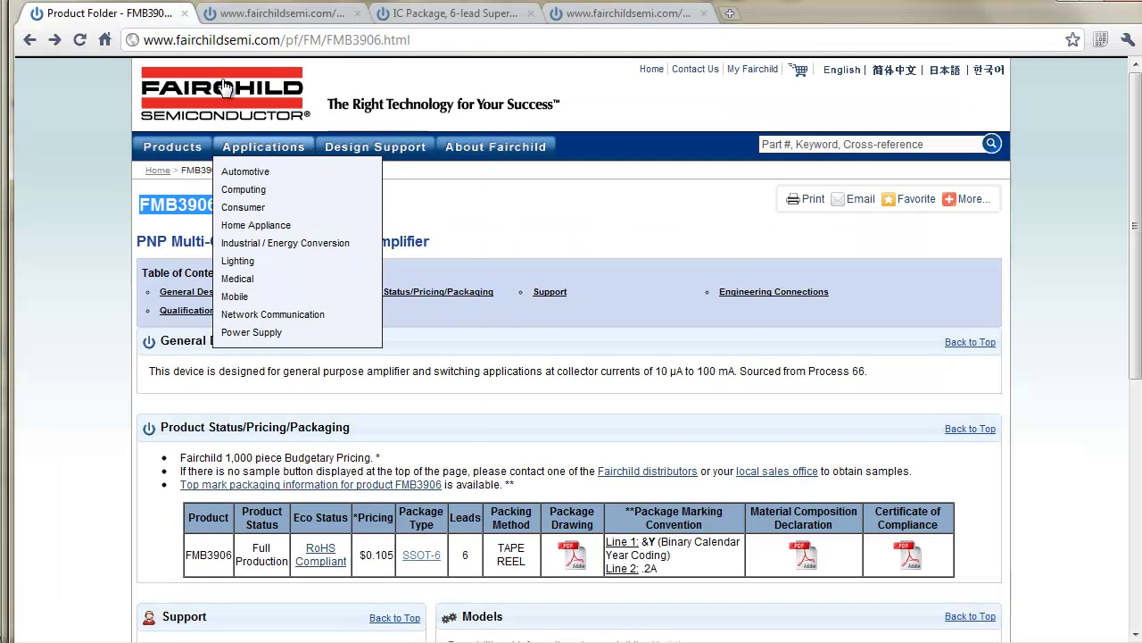
left_click(277, 13)
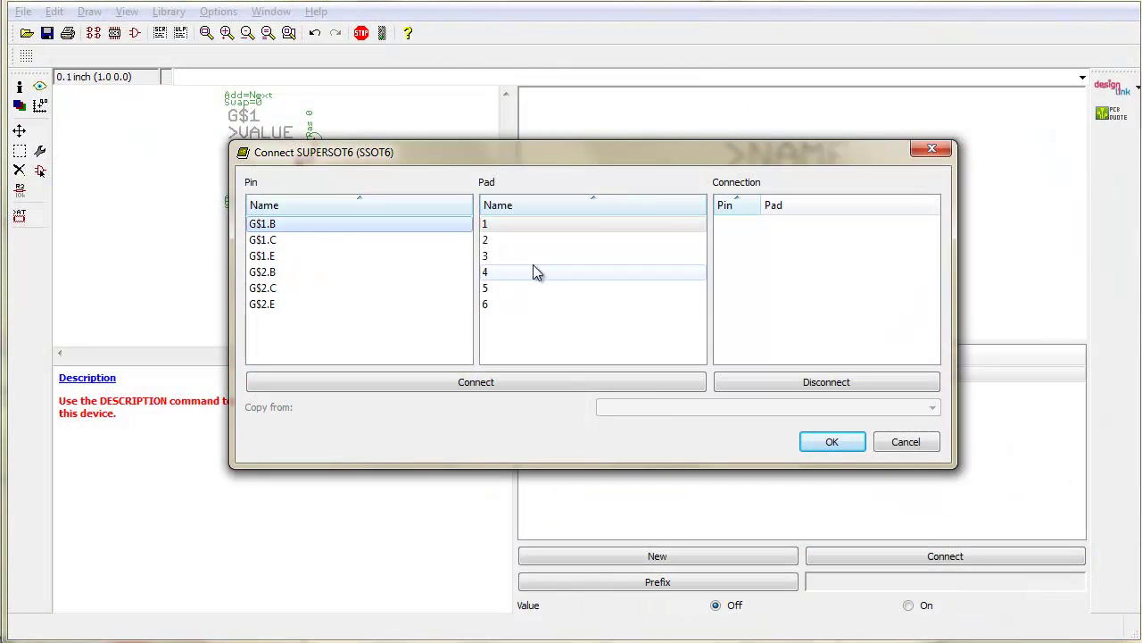
Connect G$1.B to pad 1, G$2.E to pad 2 and G$2.B to pad 3.
left_click(488, 224)
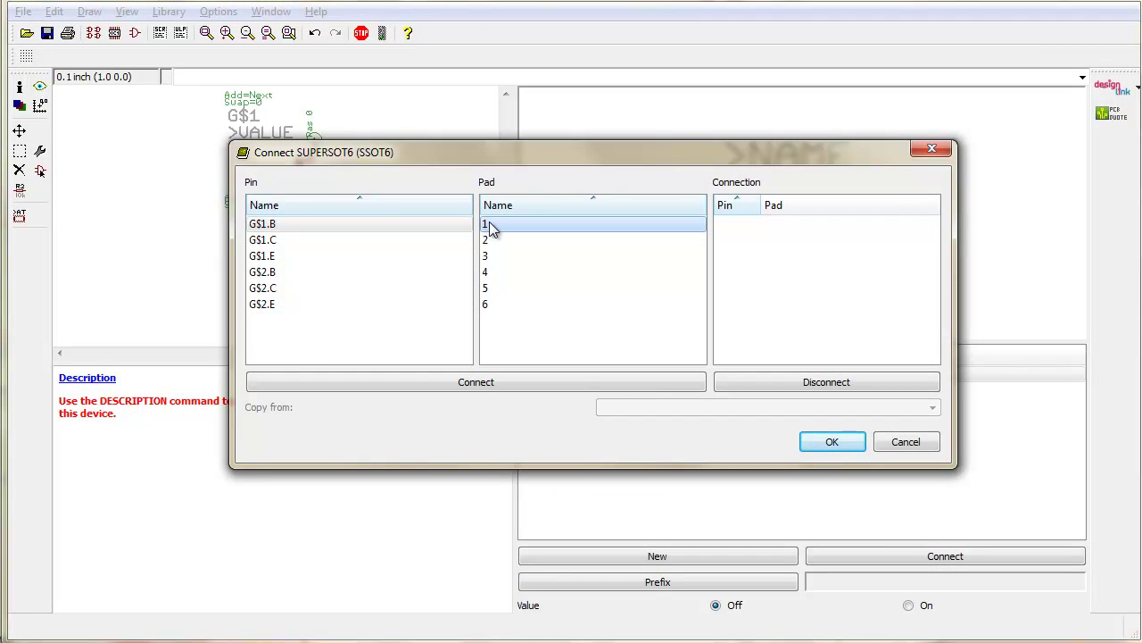
left_click(476, 383)
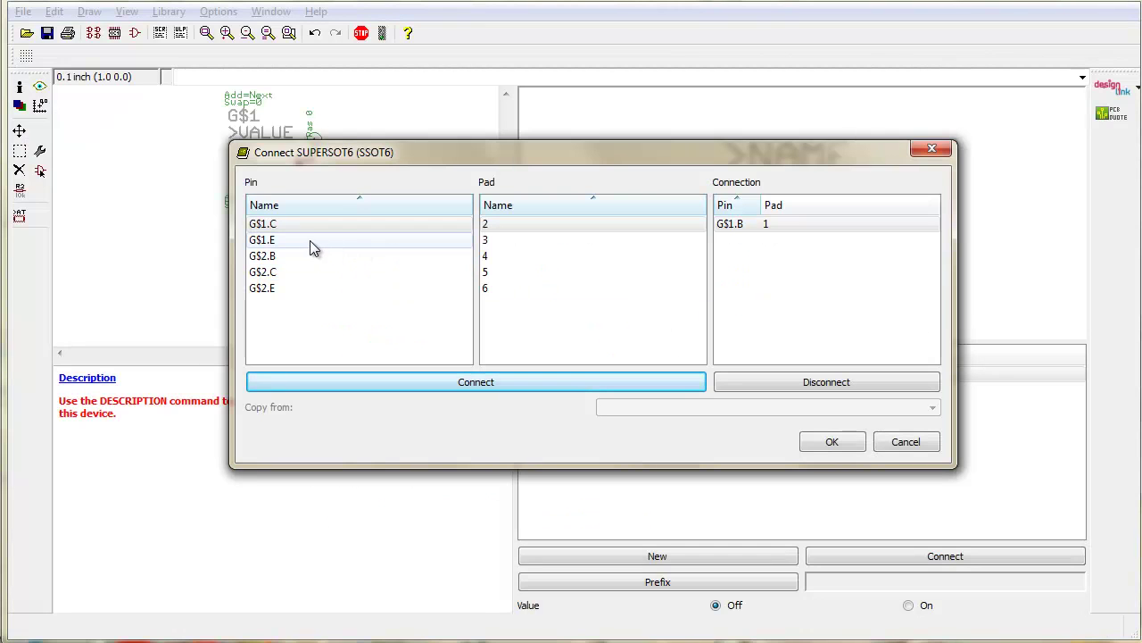
left_click(285, 286)
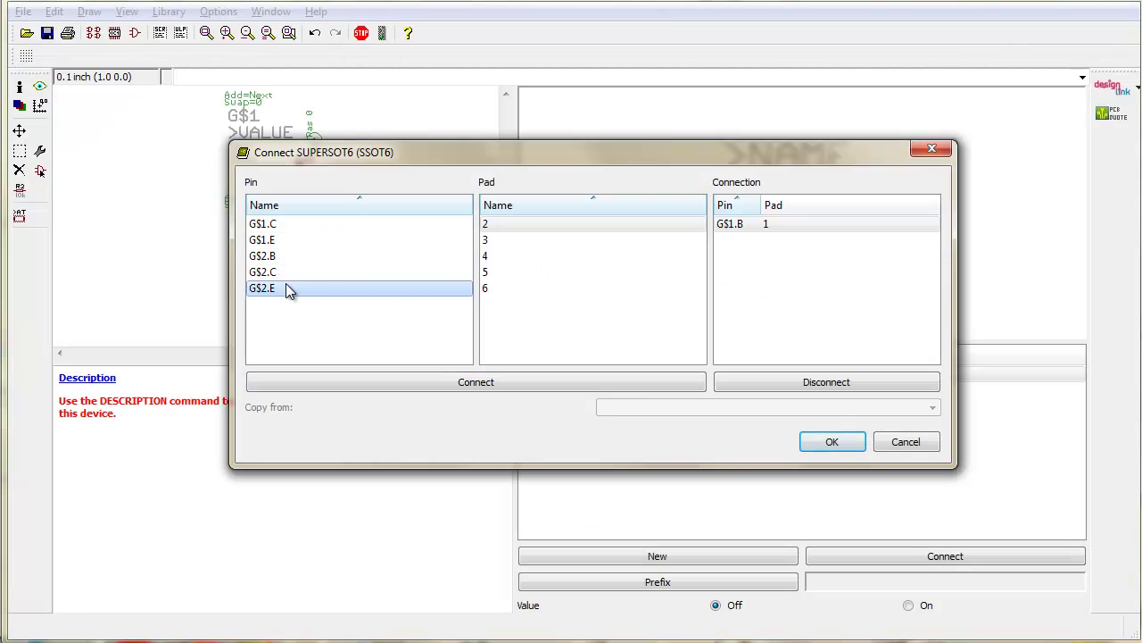
left_click(532, 378)
left_click(286, 255)
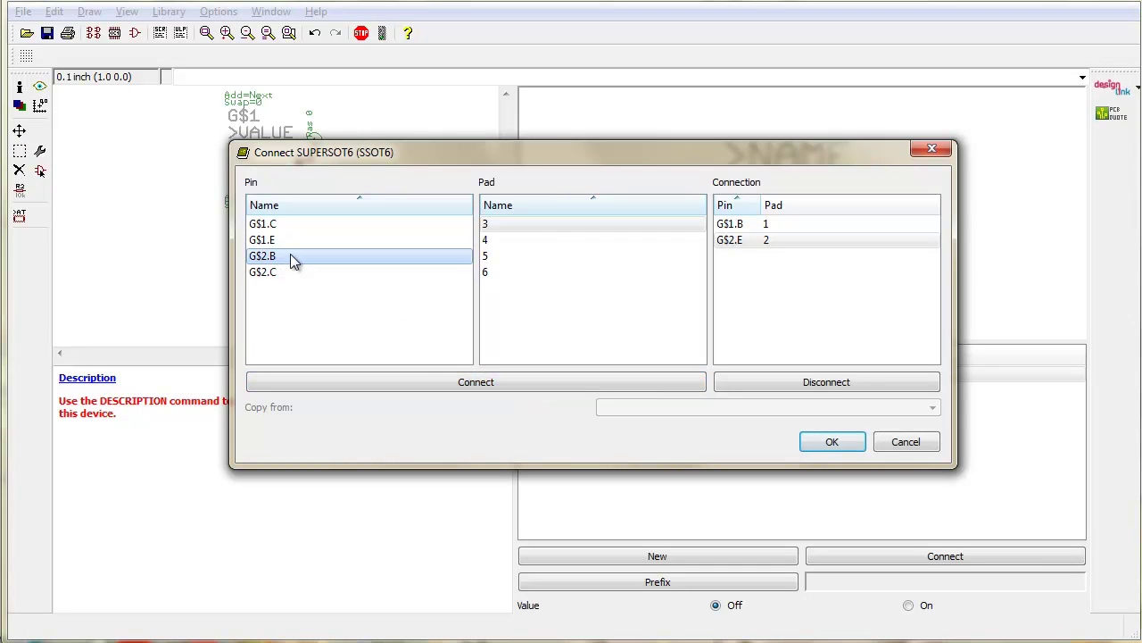
left_click(457, 379)
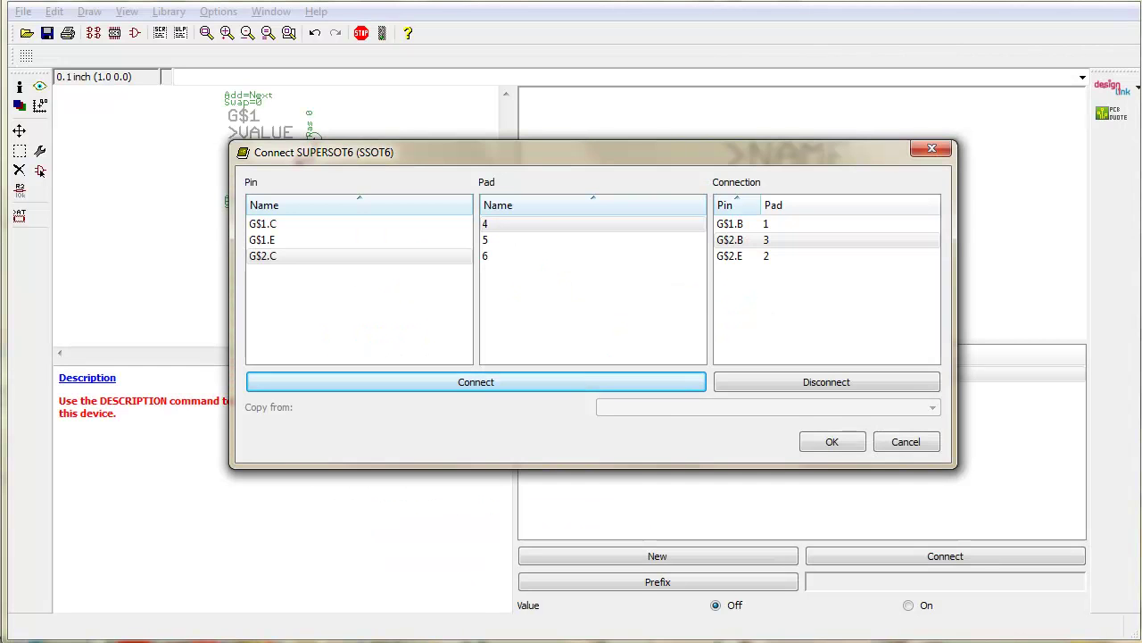
Sort the connections by pad, recheck the datasheet pinout, and connect G$2.C to pad 4.
left_click(801, 209)
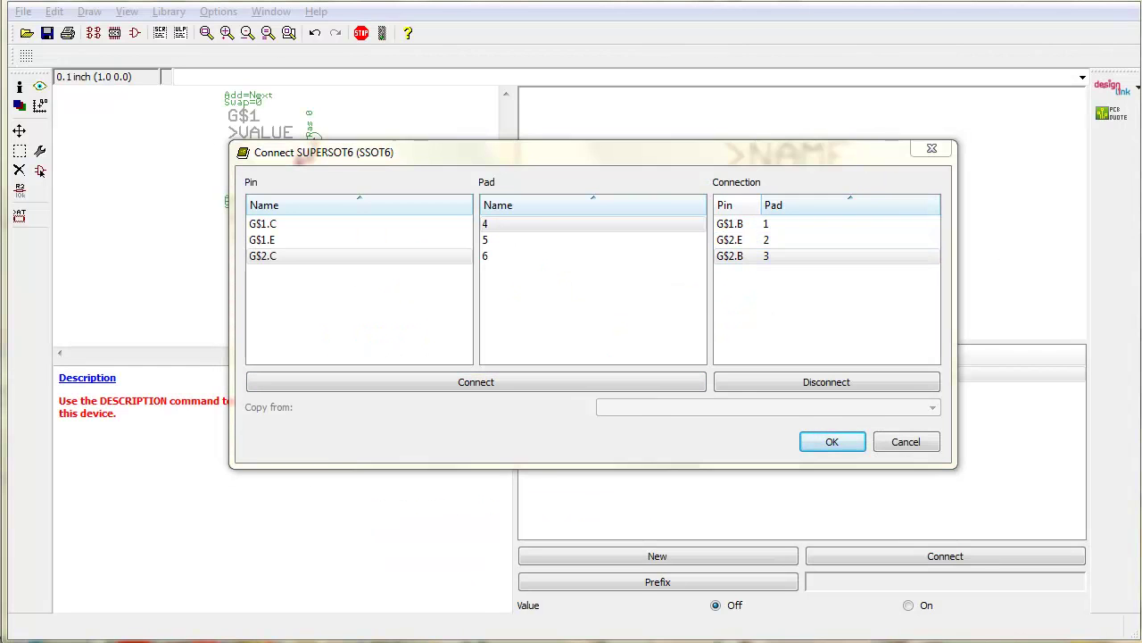
left_click(784, 208)
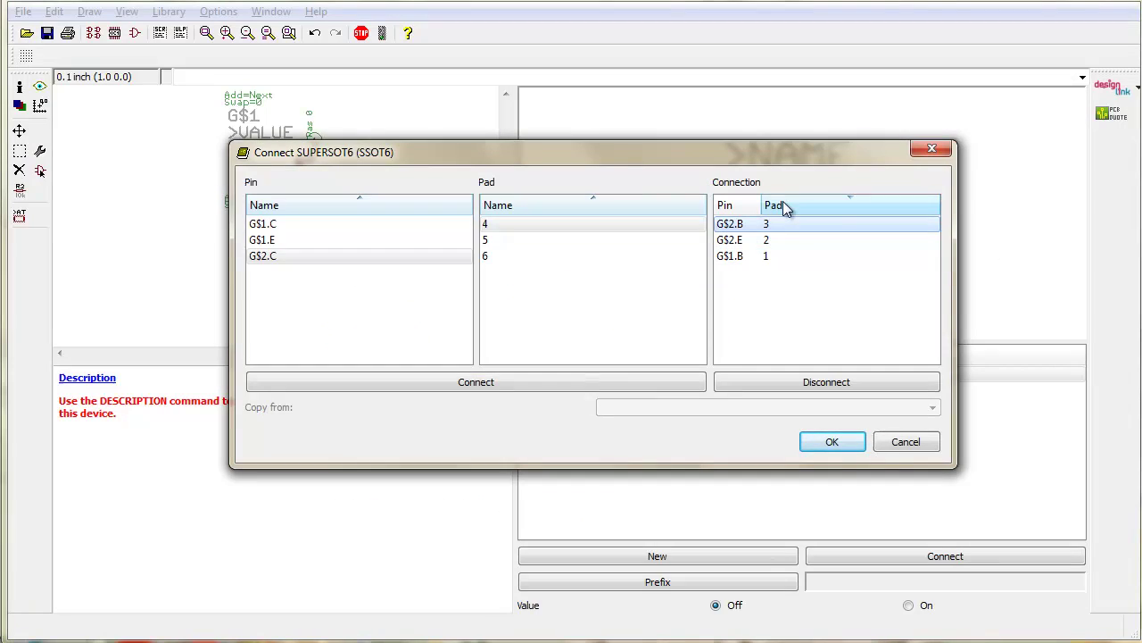
left_click(790, 212)
key("alt+Tab")
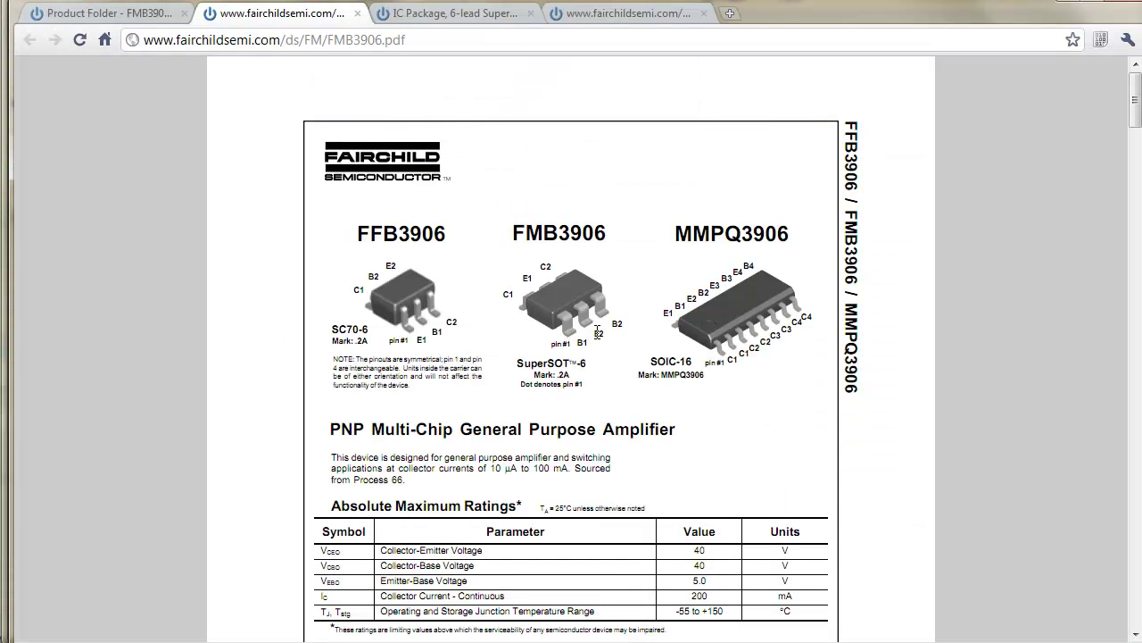
key("alt+Tab")
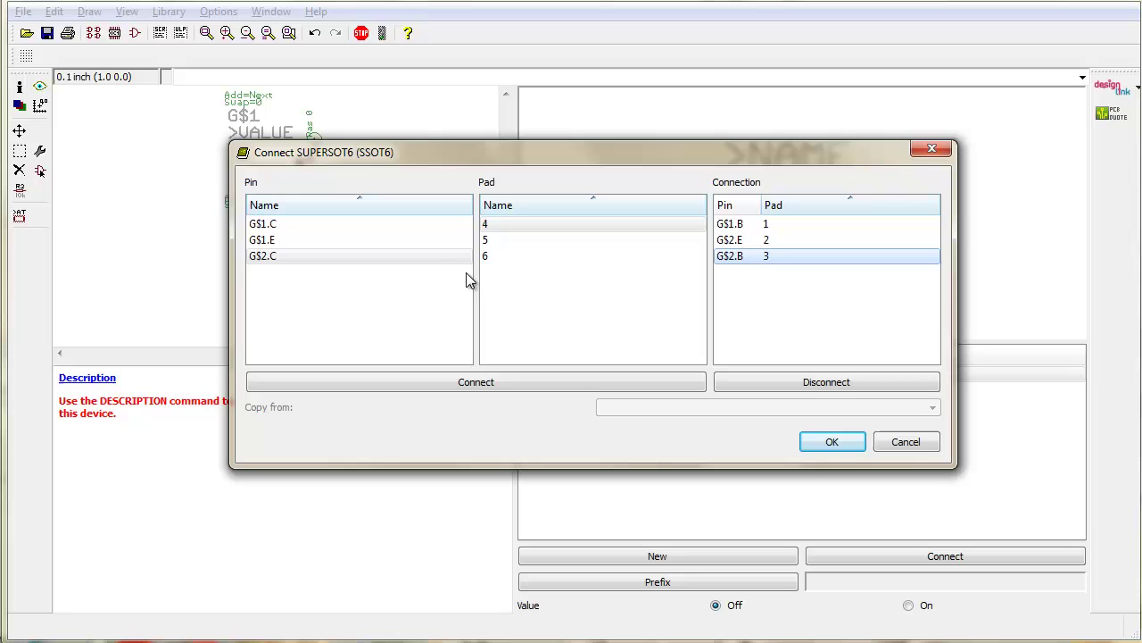
key("alt+Tab")
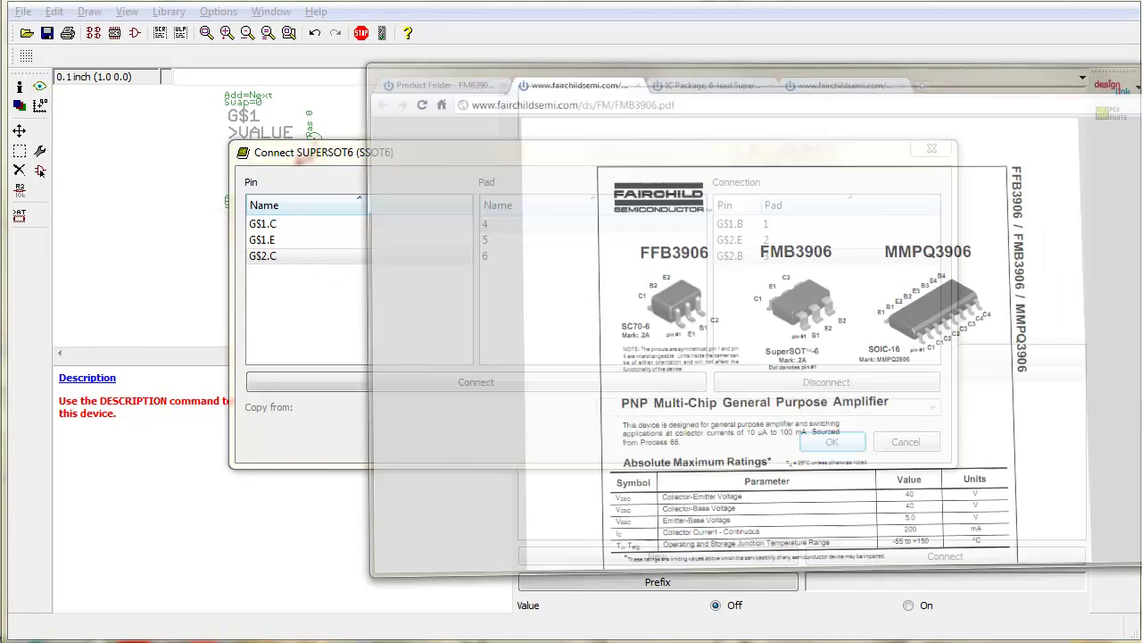
key("alt+Tab")
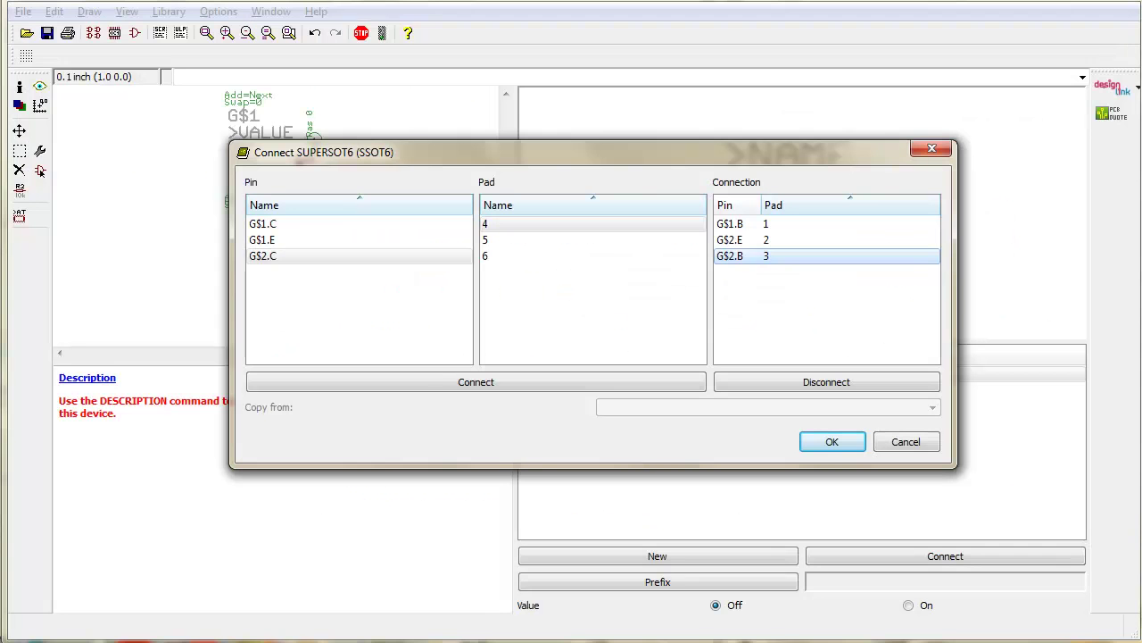
left_click(268, 256)
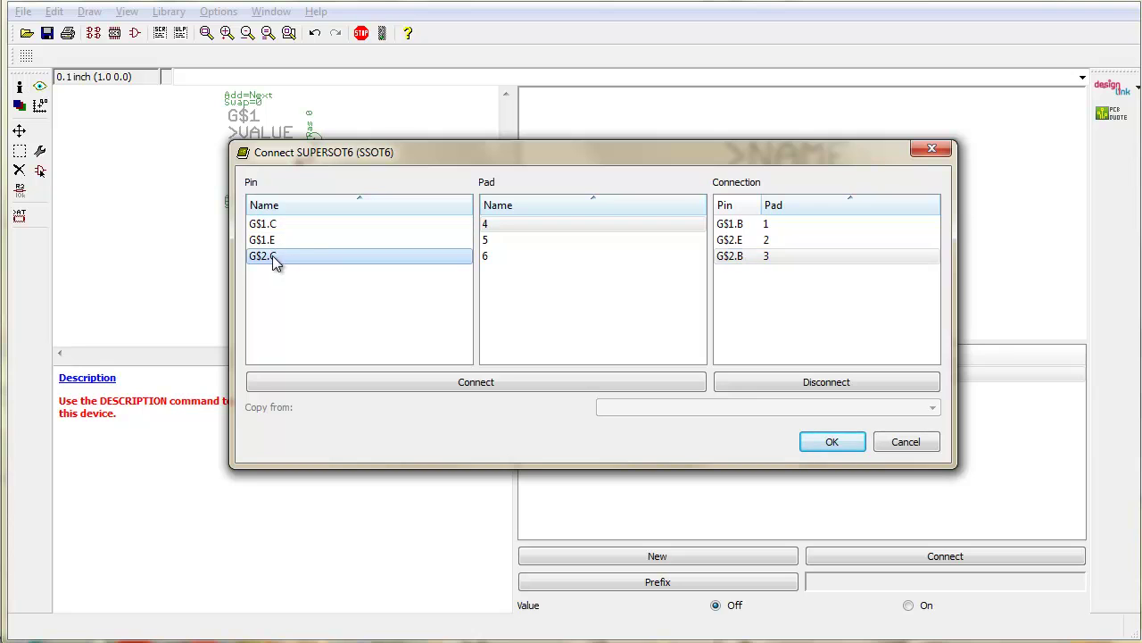
left_click(453, 384)
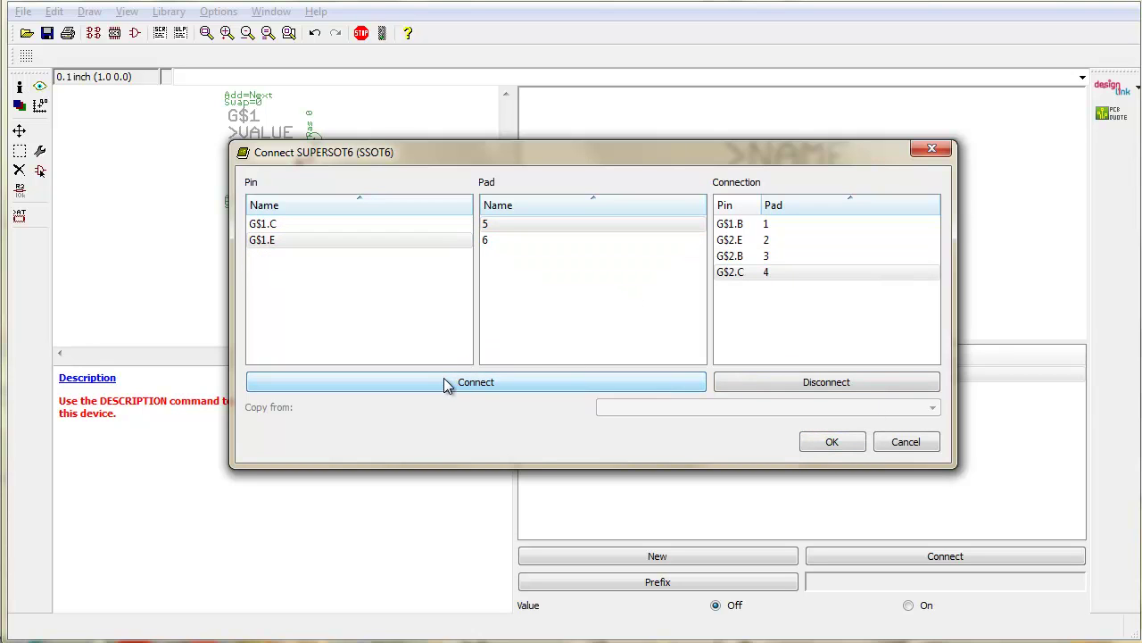
Connect G$1.E to pad 5 and G$1.C to pad 6, verifying against the datasheet.
key("alt+Tab")
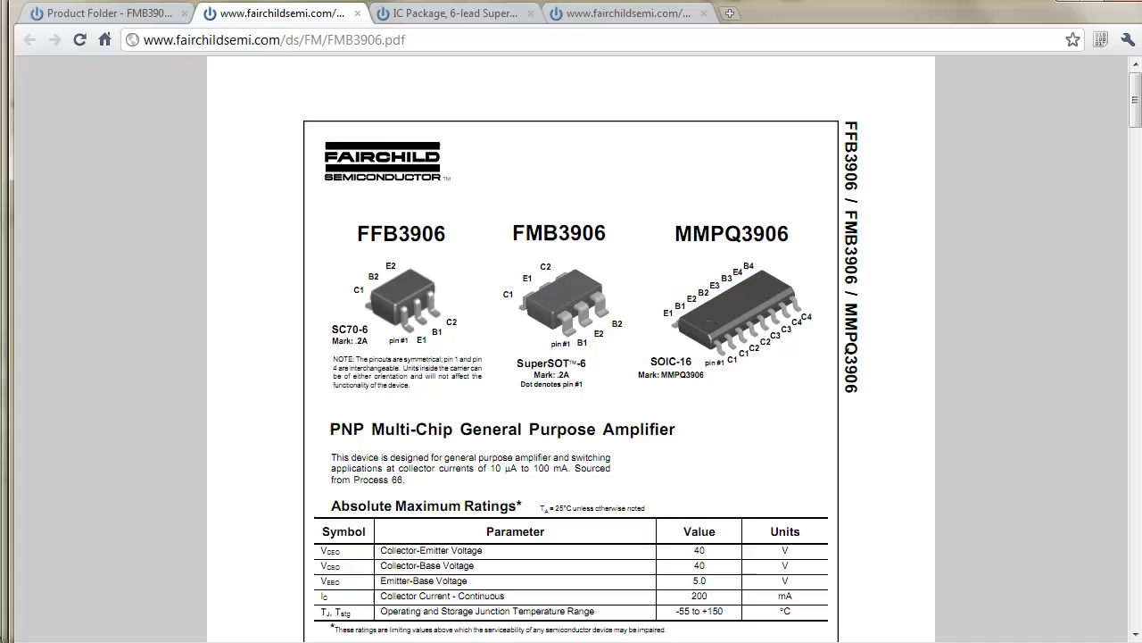
key("alt+Tab")
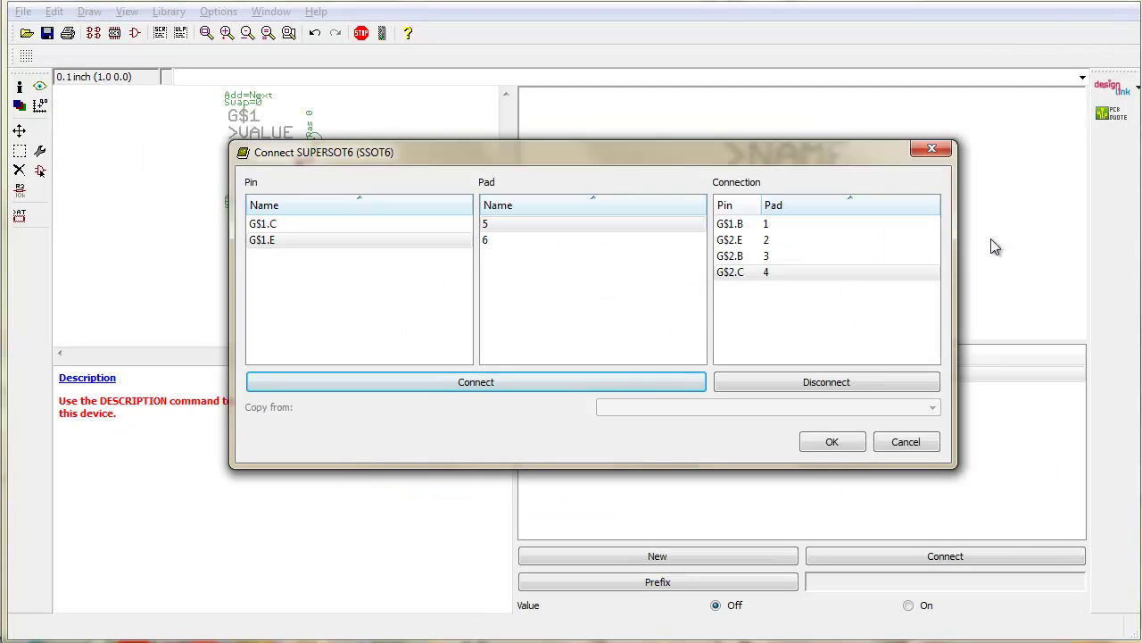
left_click(367, 240)
left_click(639, 381)
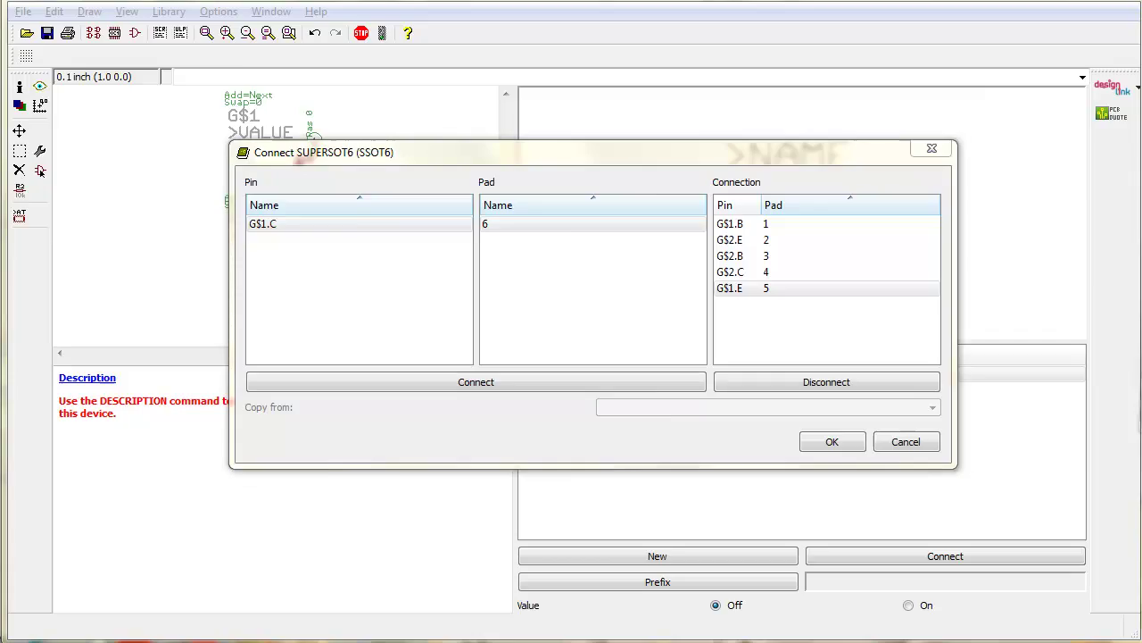
key("alt+Tab")
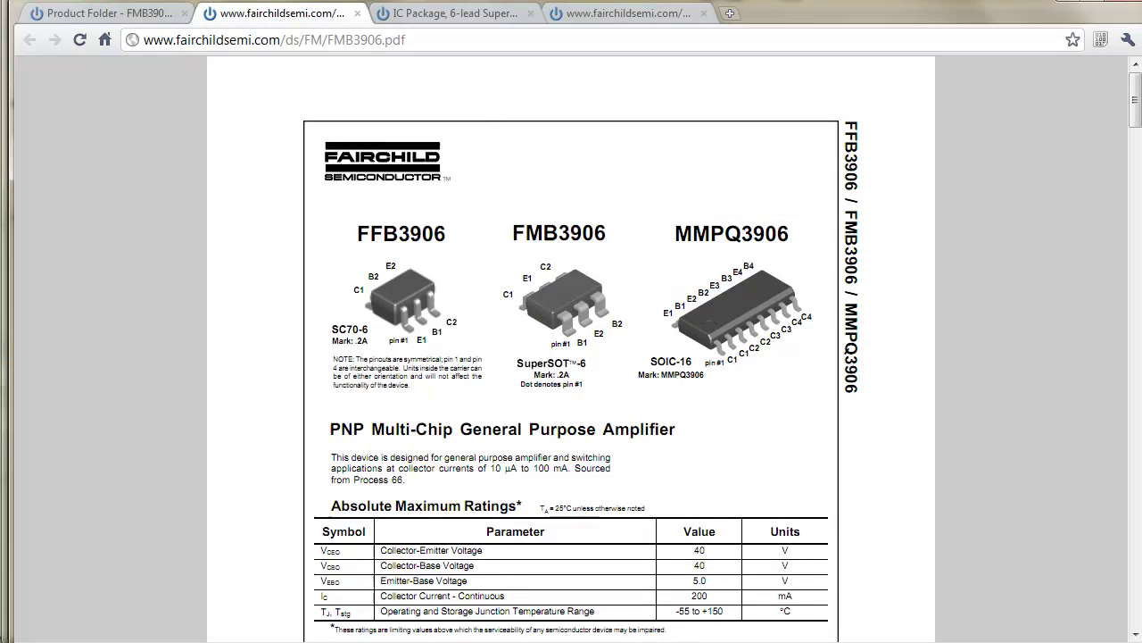
key("alt+Tab")
left_click(273, 225)
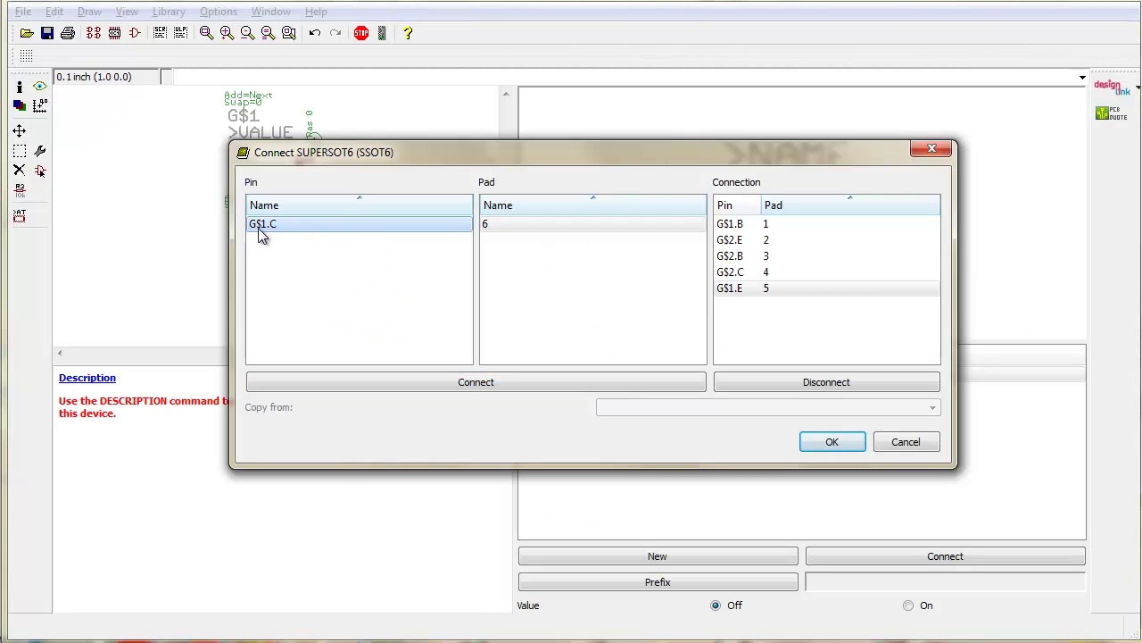
left_click(542, 225)
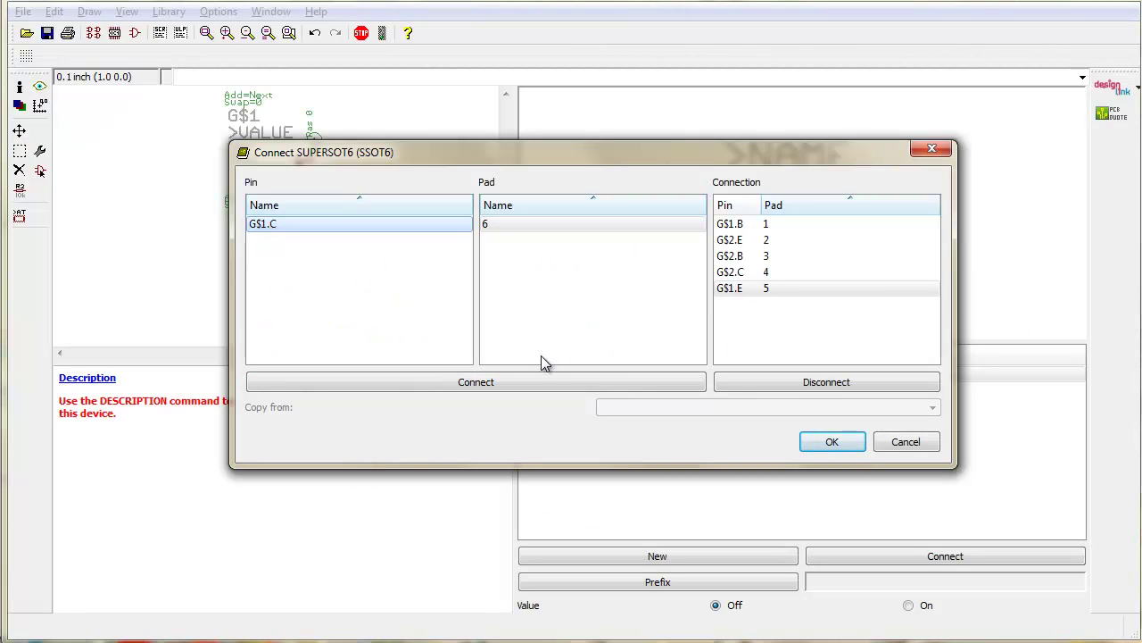
left_click(539, 382)
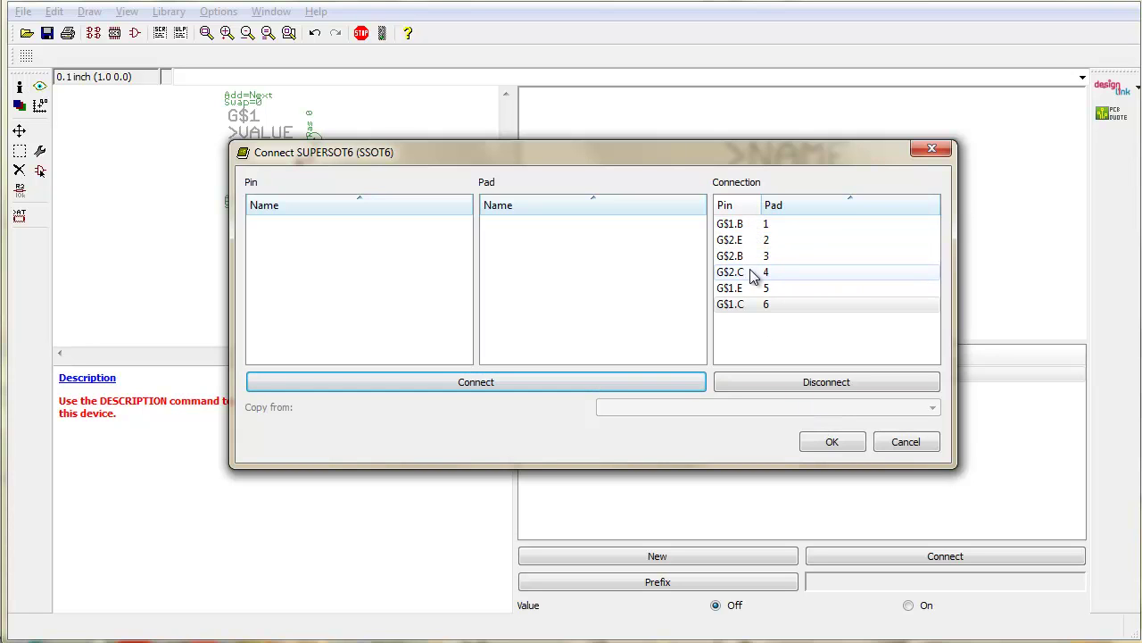
key("alt+Tab")
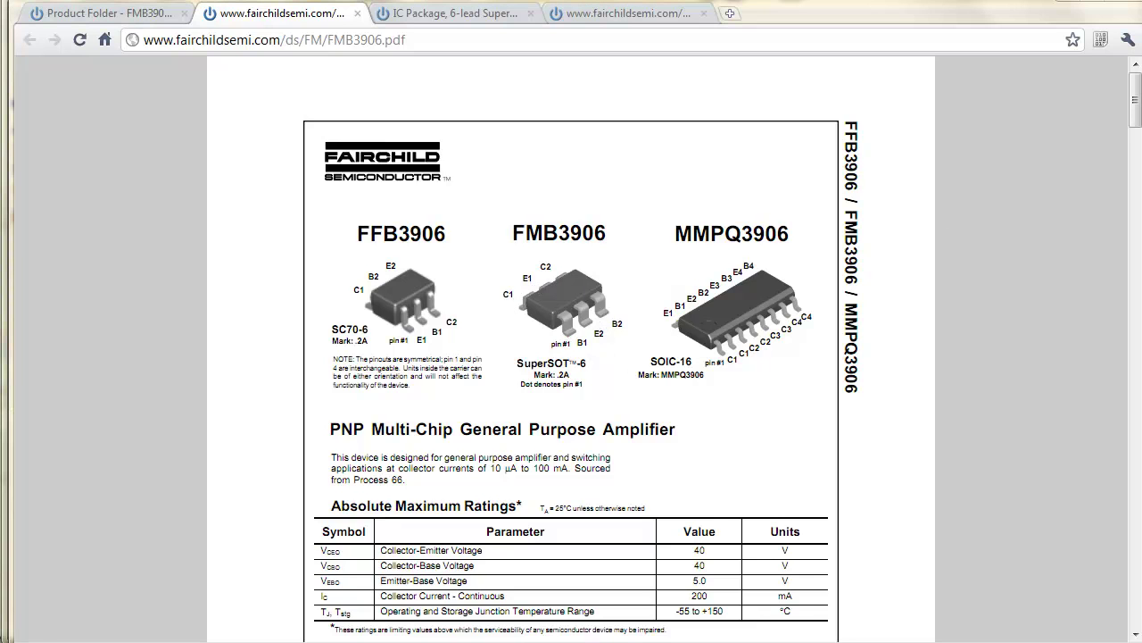
key("alt+Tab")
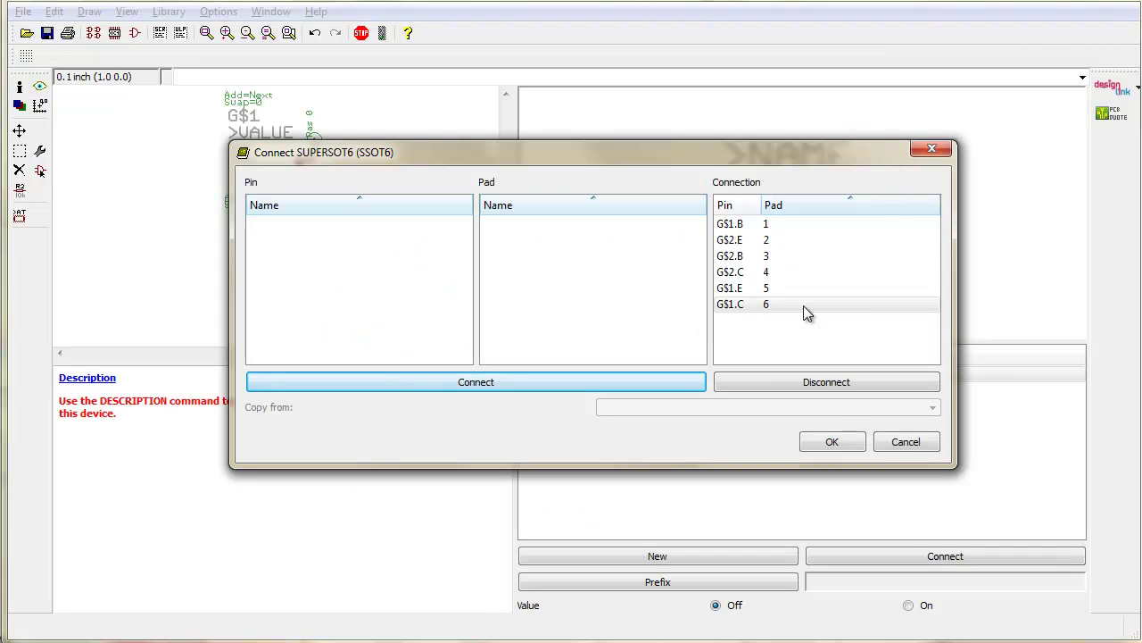
Accept the pin-pad connections and start the description with a bold FMB3906 headline.
left_click(839, 442)
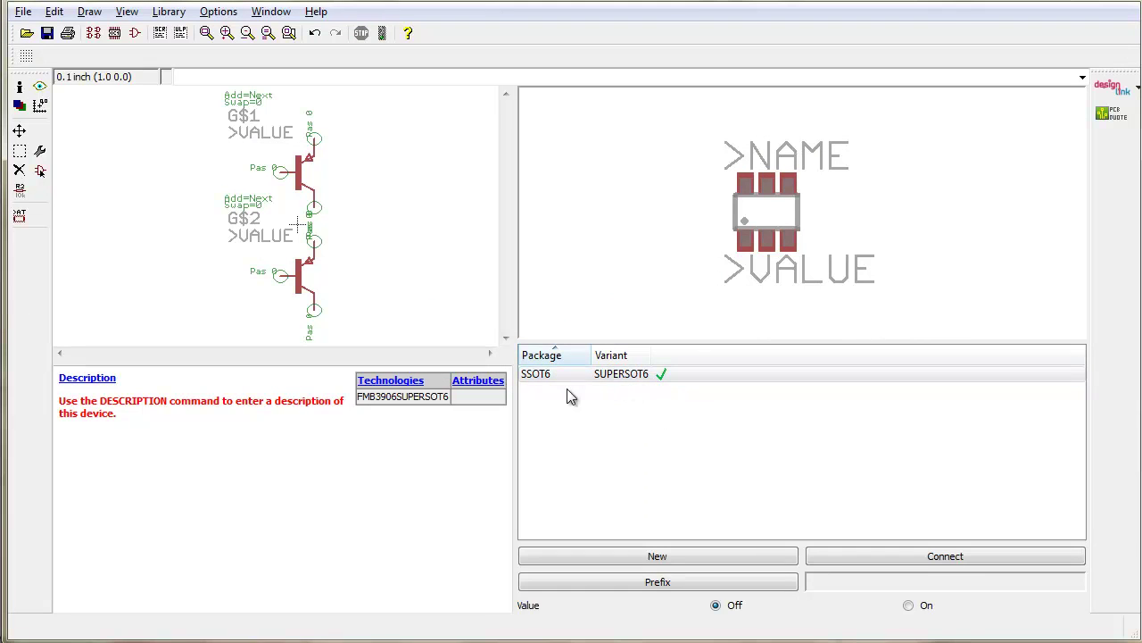
left_click(89, 379)
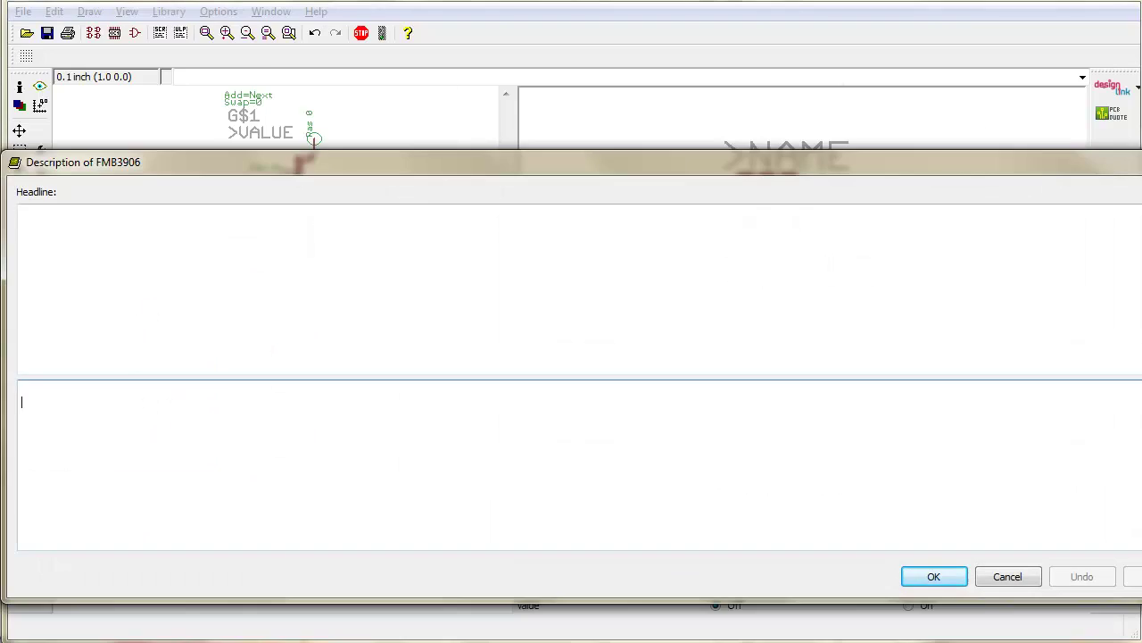
key("alt+Tab")
left_click(77, 13)
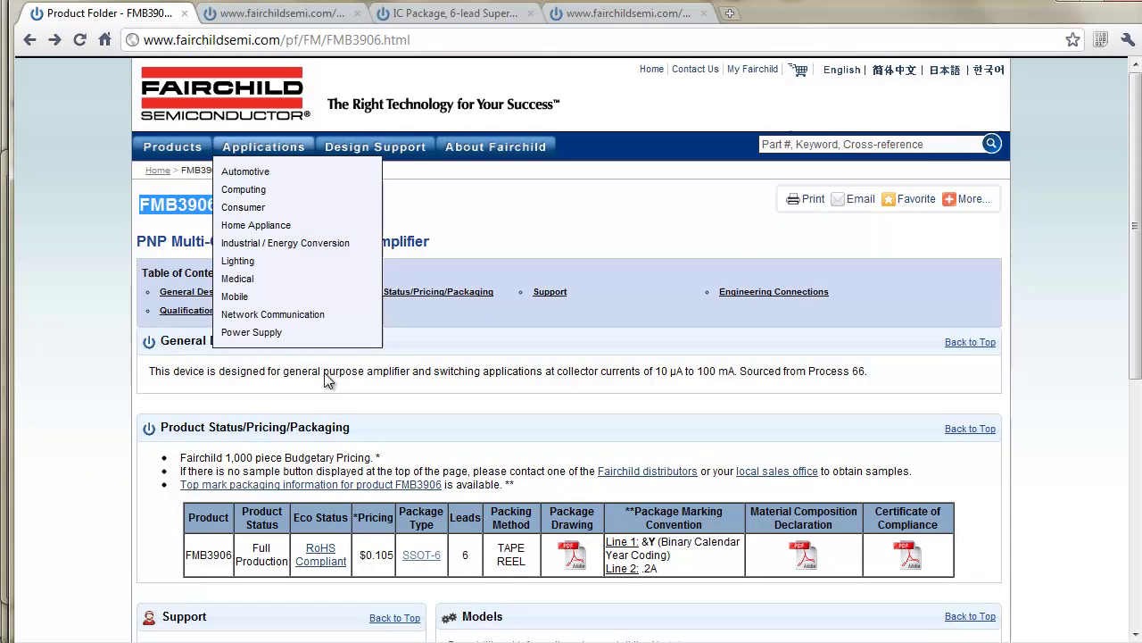
left_click_drag(867, 371, 646, 369)
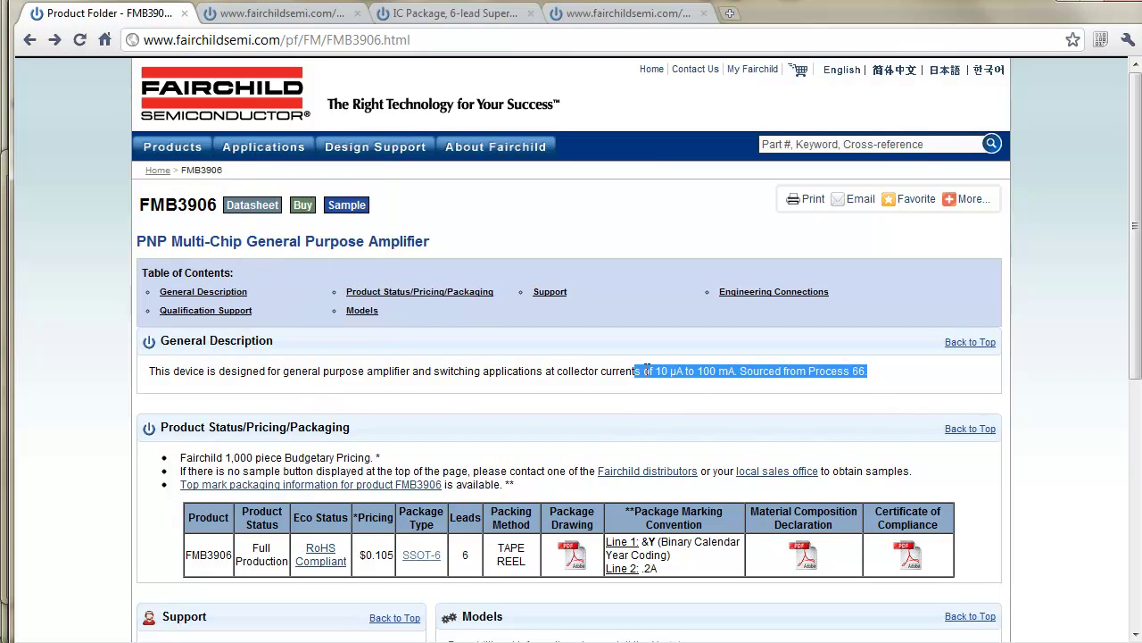
left_click_drag(741, 371, 152, 368)
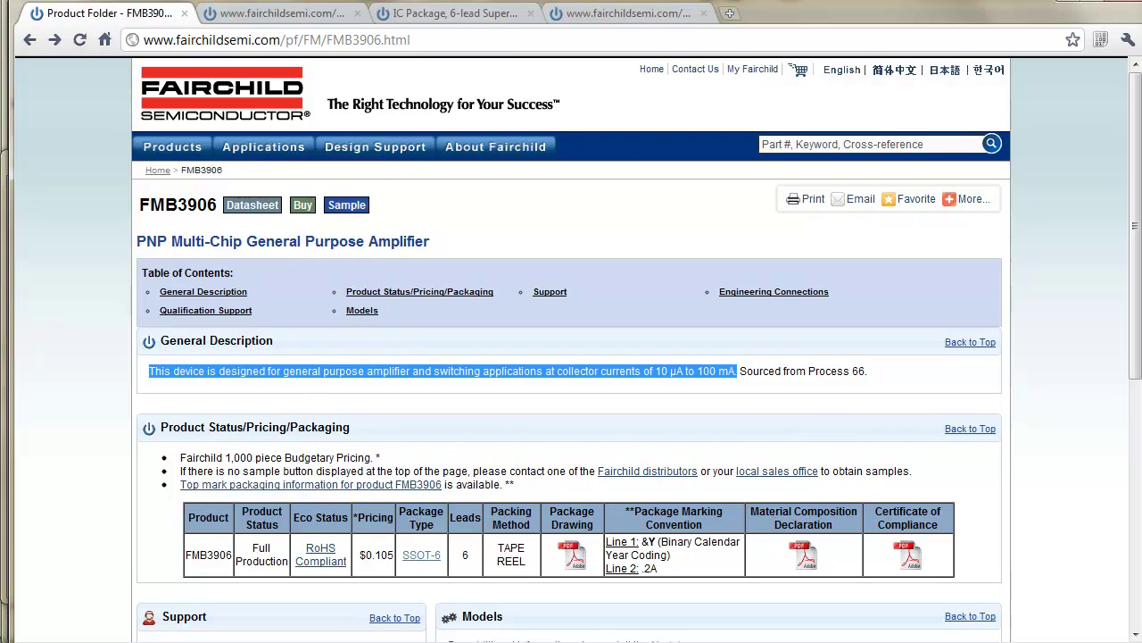
key("alt+Tab")
type("FMB3906")
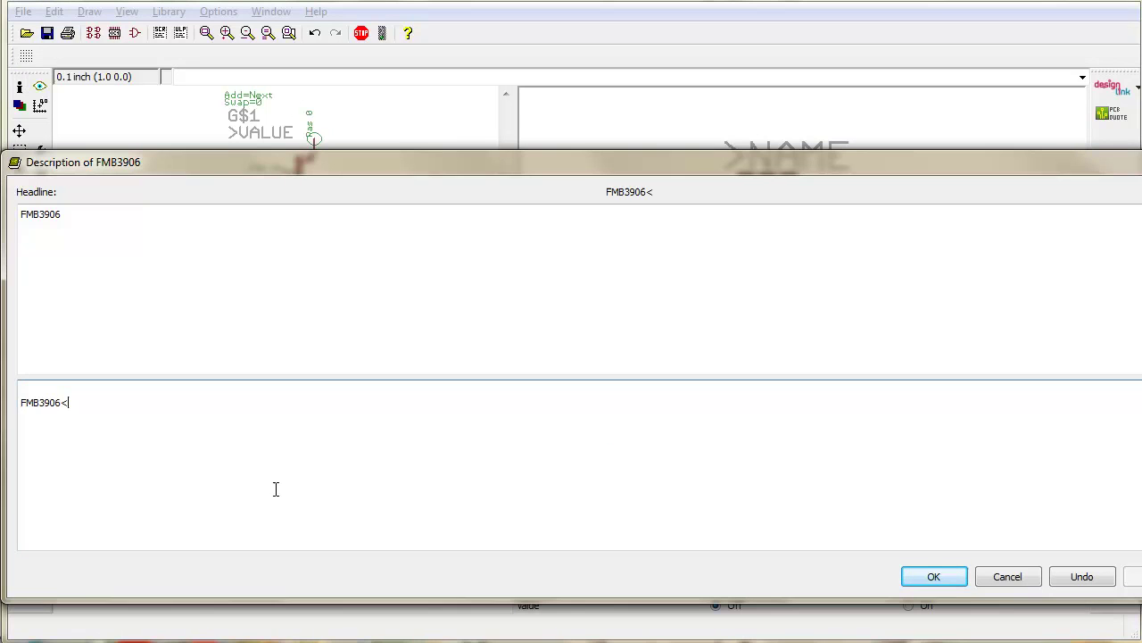
type("</B>")
type("<B>")
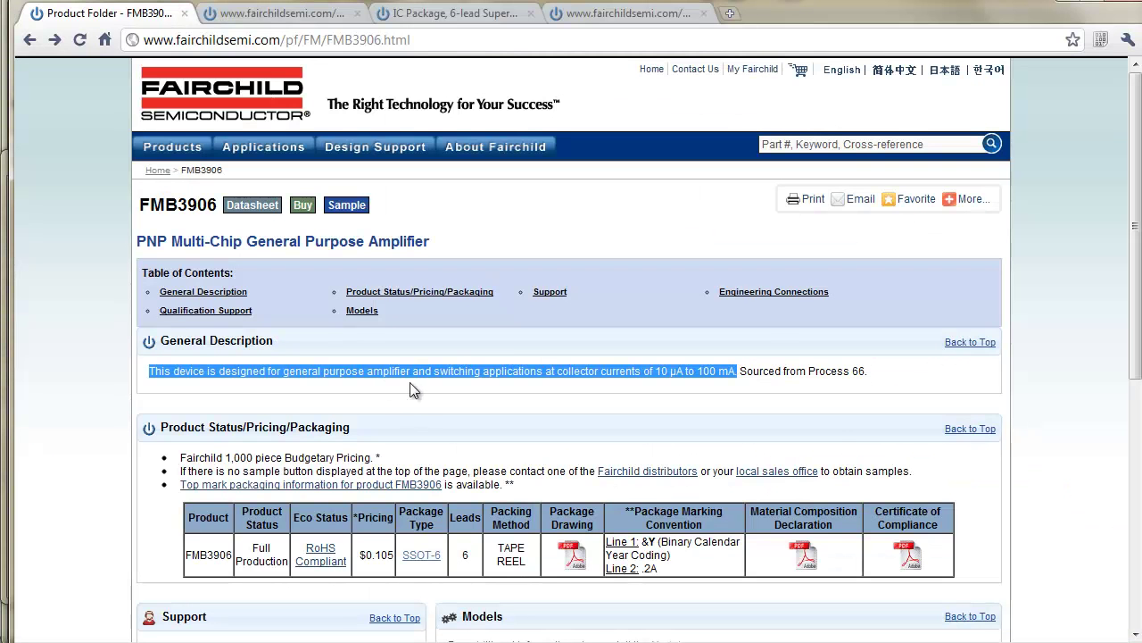
Add the datasheet's general-purpose amplifier sentence to the description and apply it.
right_click(424, 373)
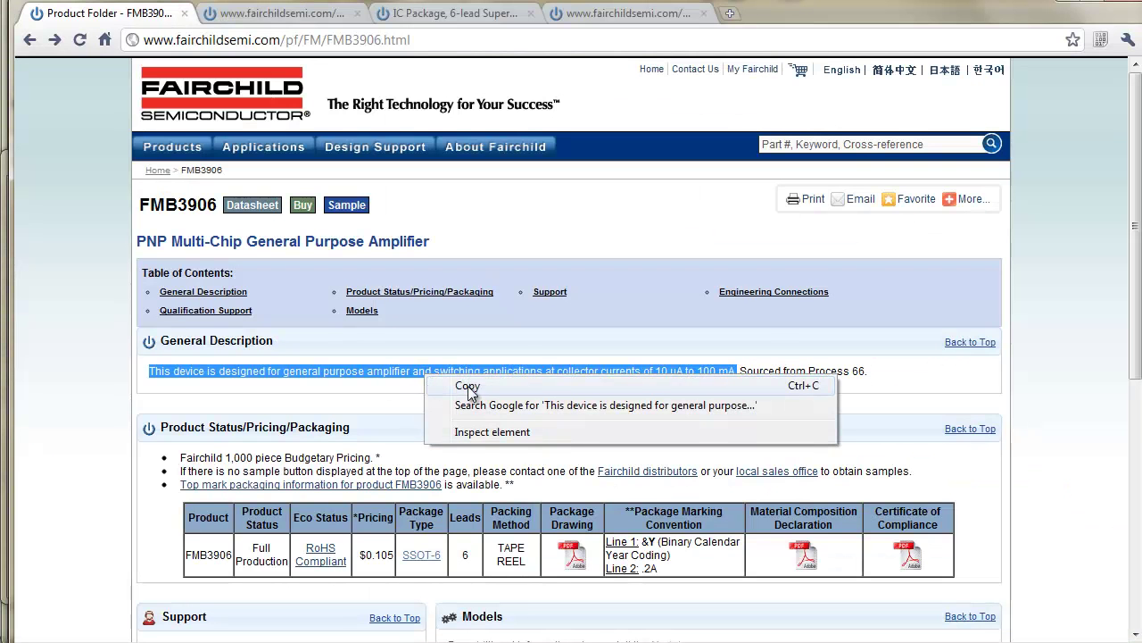
left_click(465, 385)
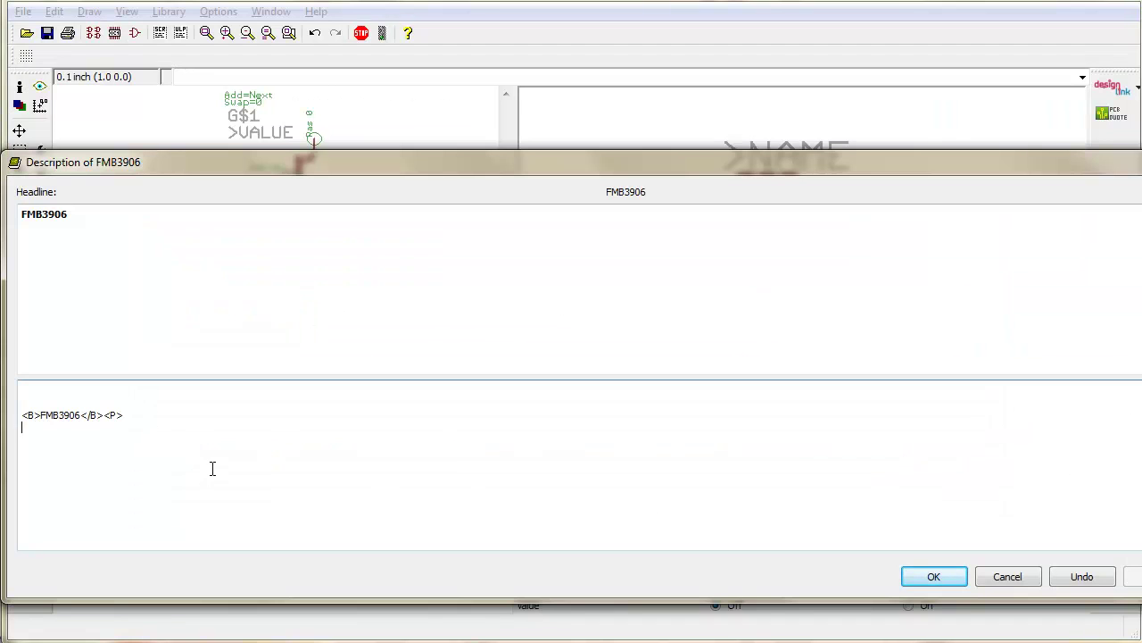
key("ctrl+v")
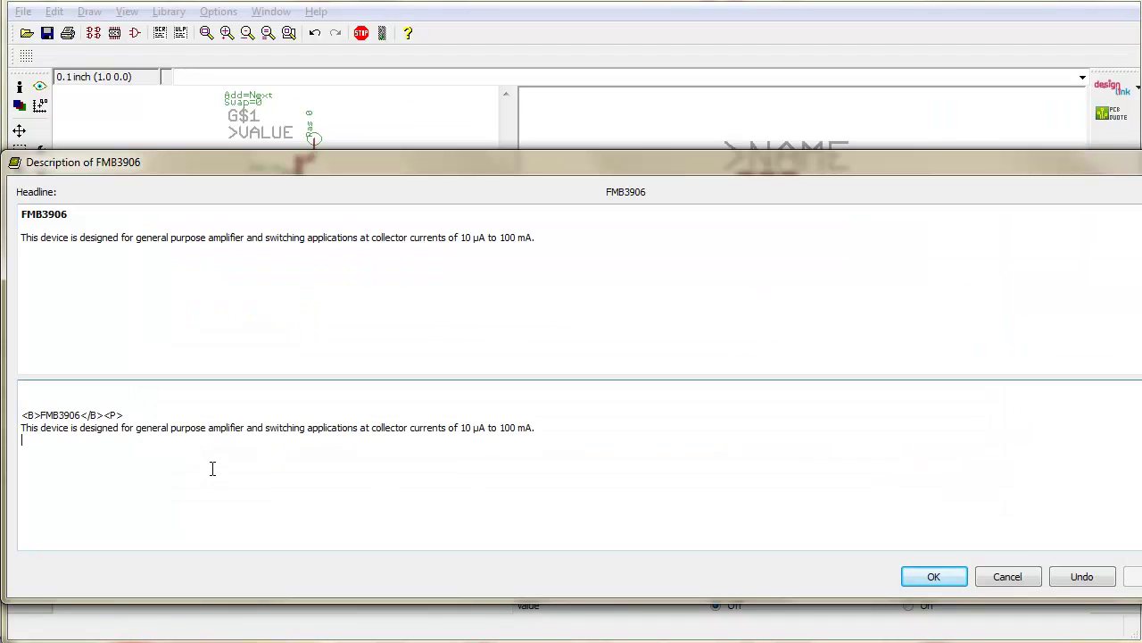
left_click_drag(612, 299, 21, 213)
left_click(225, 295)
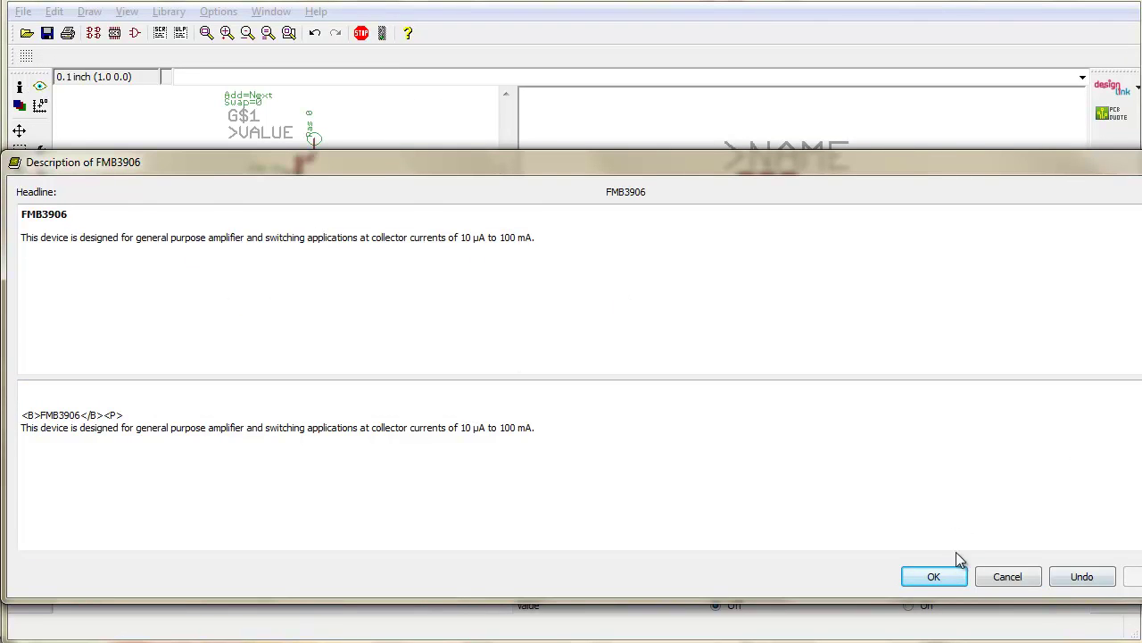
left_click(934, 578)
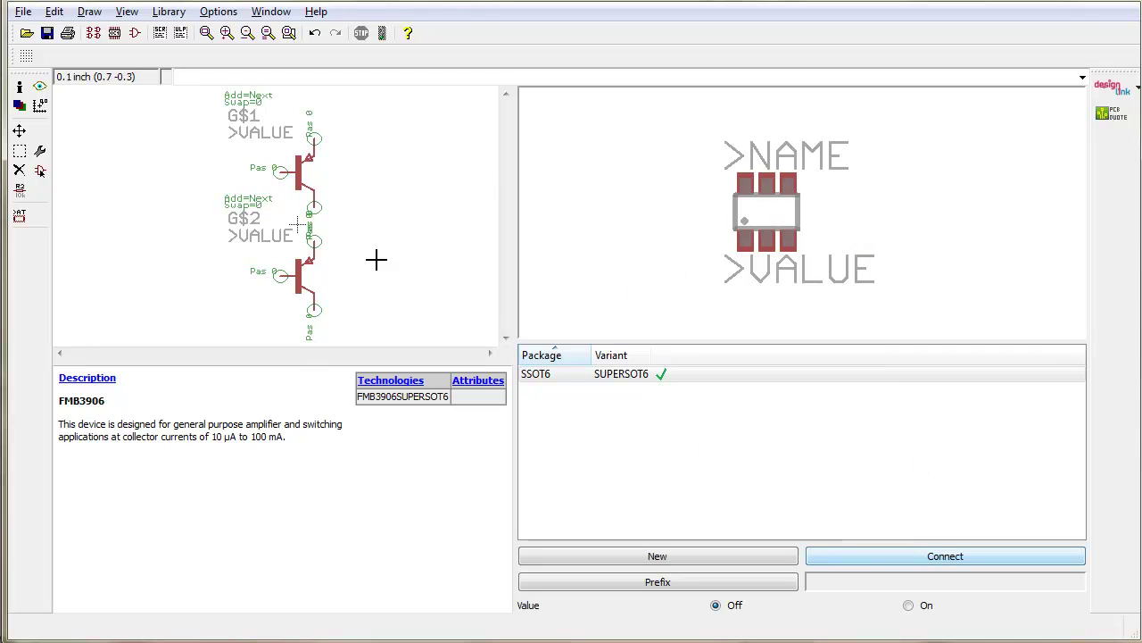
left_click(23, 12)
Save the library and browse the Control Panel's Libraries tree.
left_click(75, 96)
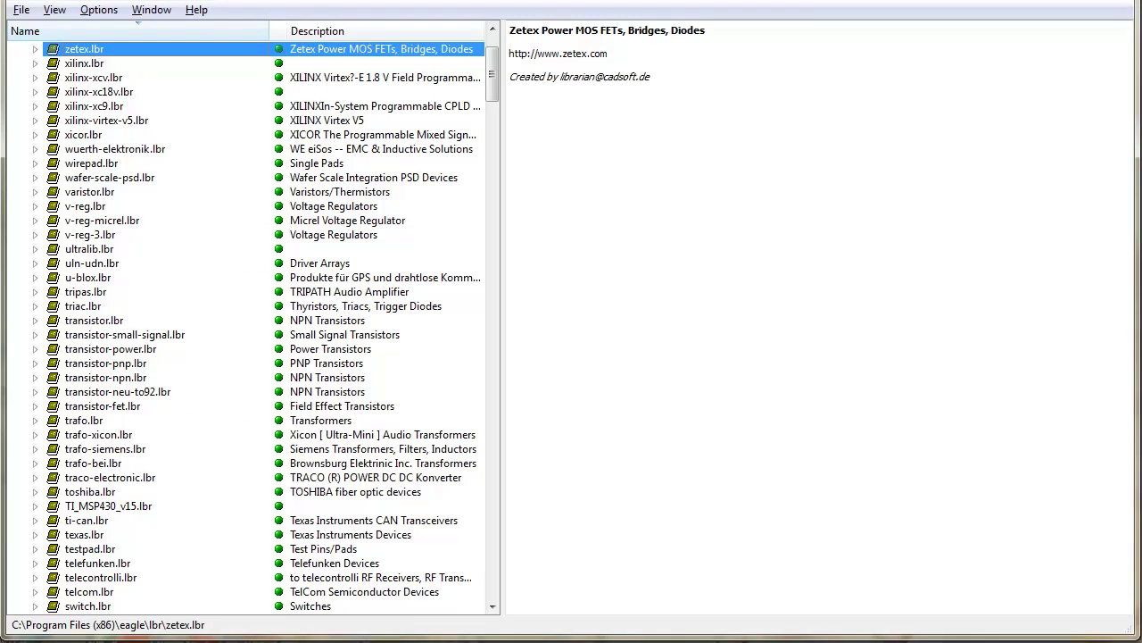
scroll(130, 54, "up", 1)
left_click(130, 50)
key("Up")
key("Up")
key("Up")
key("Up")
key("Up")
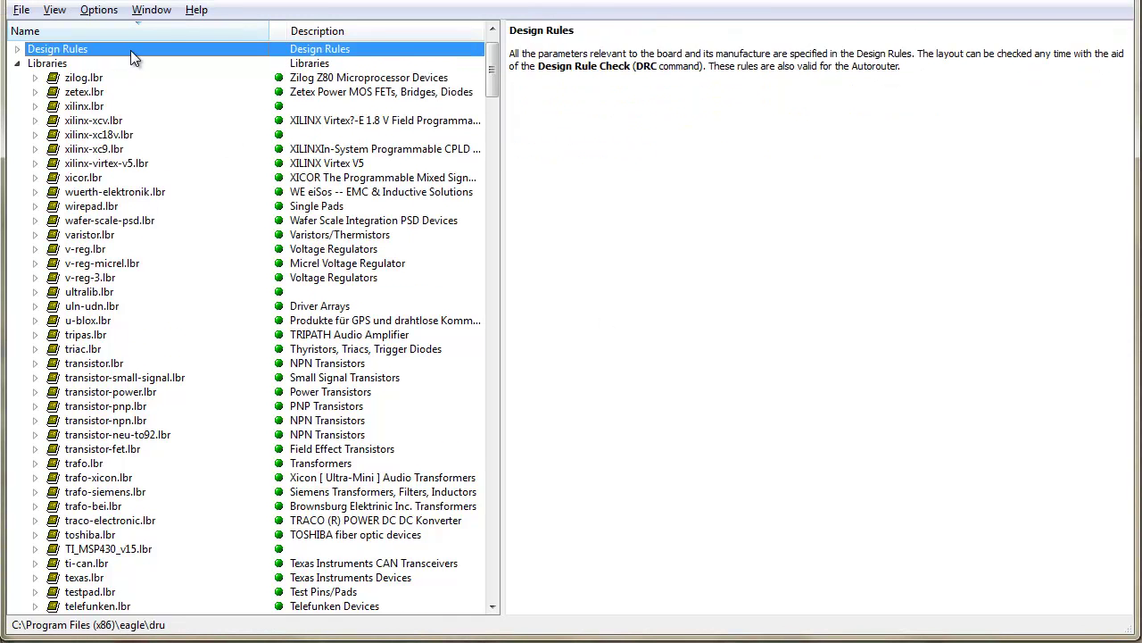
key("Right")
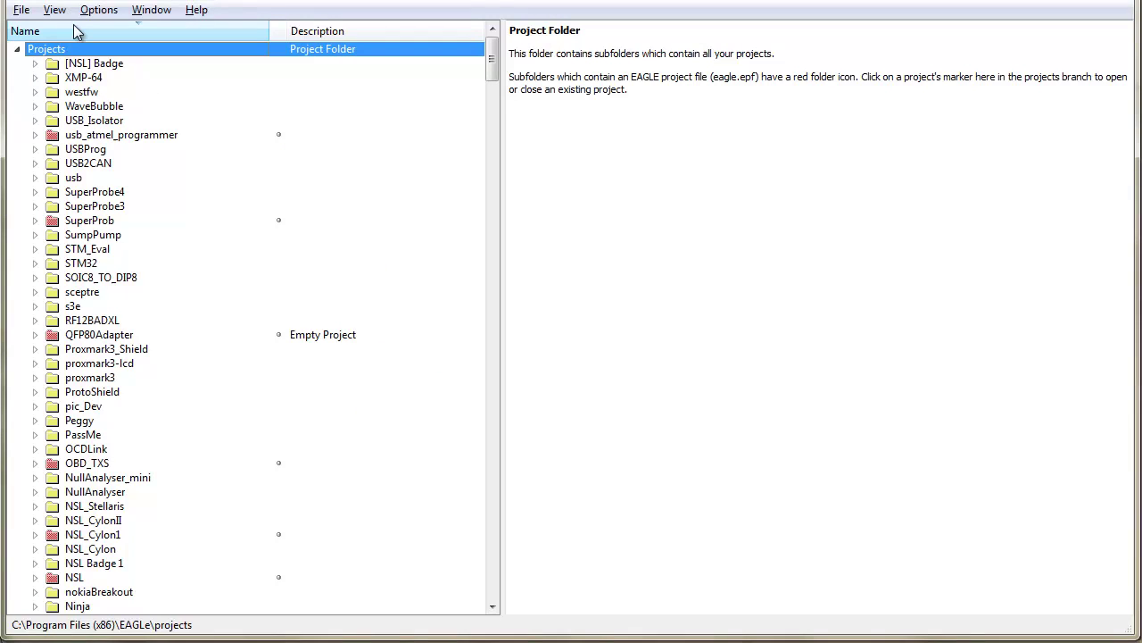
key("Left")
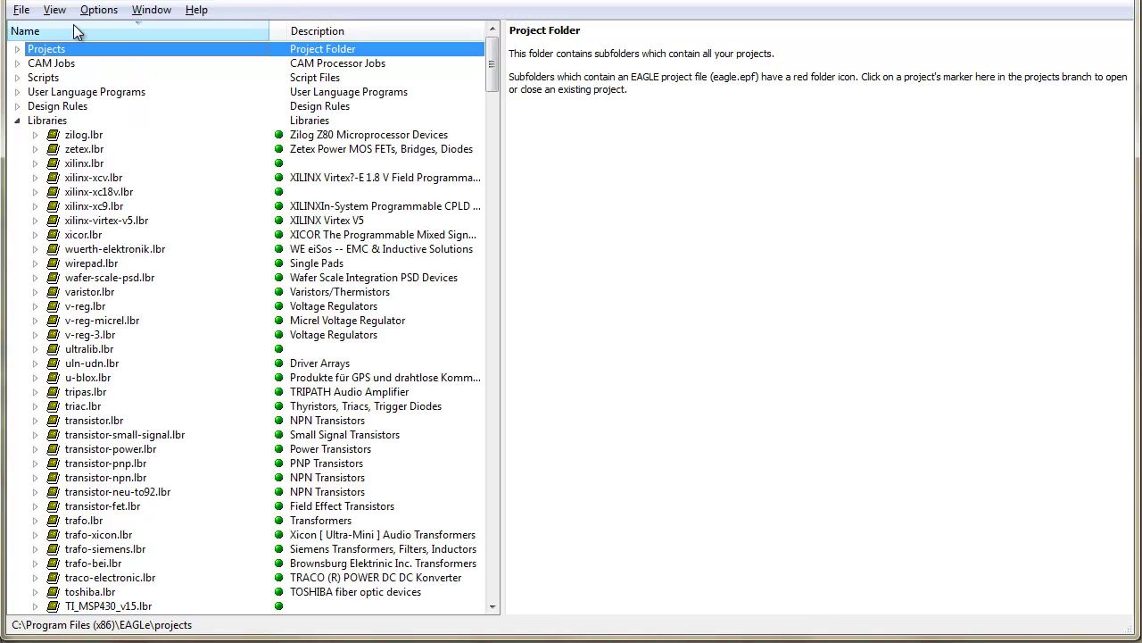
key("Down")
key("Down")
key("Down")
left_click(123, 264)
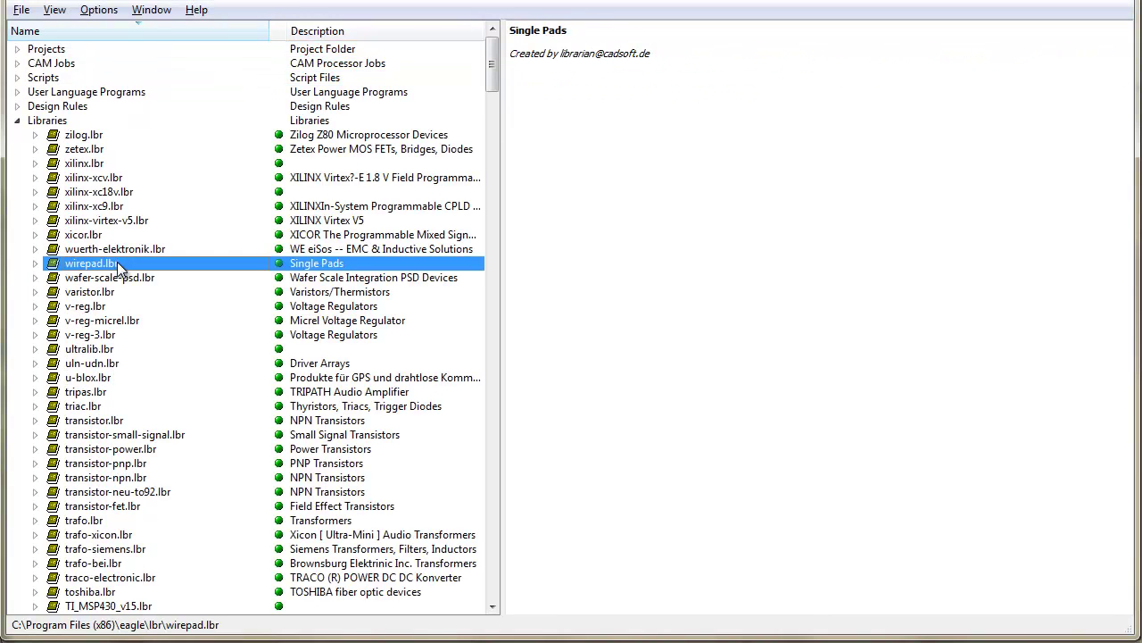
Expand fairchild-semic.lbr and preview the FMB3906 device.
key("f")
key("Down")
key("Down")
key("Down")
key("Down")
key("Down")
key("Down")
key("Down")
key("Down")
key("Down")
key("Down")
key("Down")
key("Down")
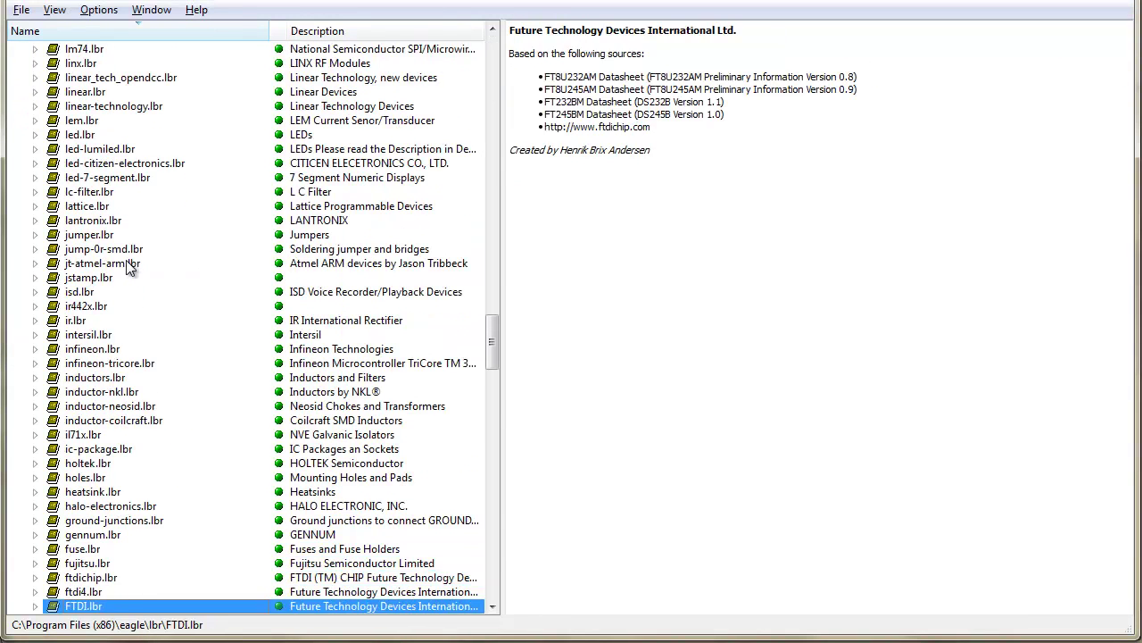
key("Down")
key("Down")
key("Down")
key("Down")
key("Down")
key("Down")
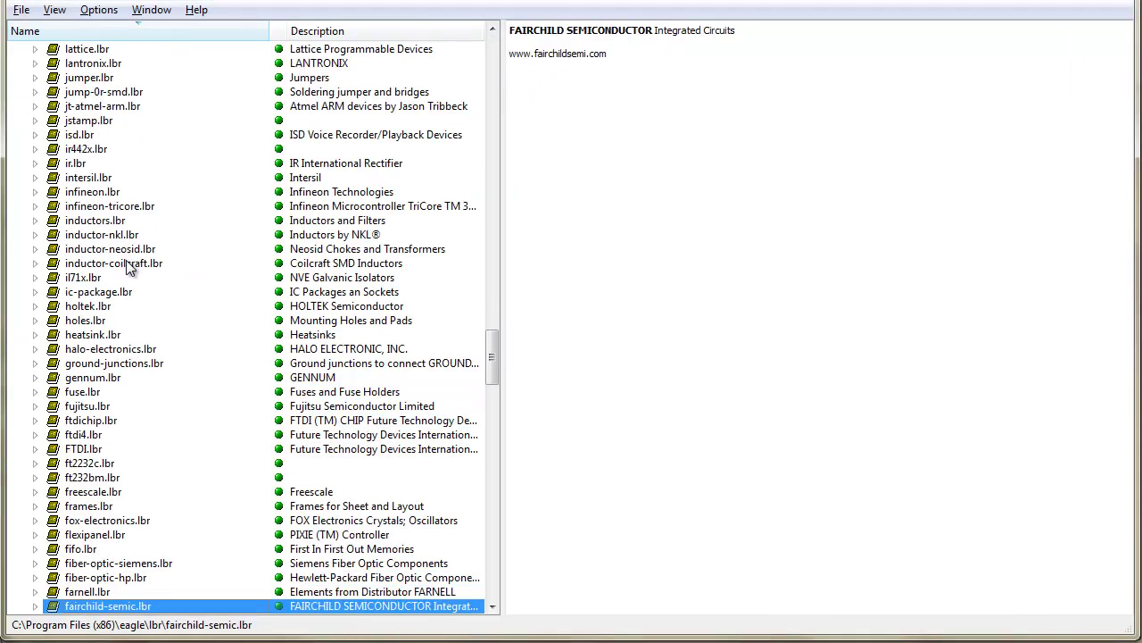
key("Up")
key("Up")
key("Up")
key("Right")
key("Down")
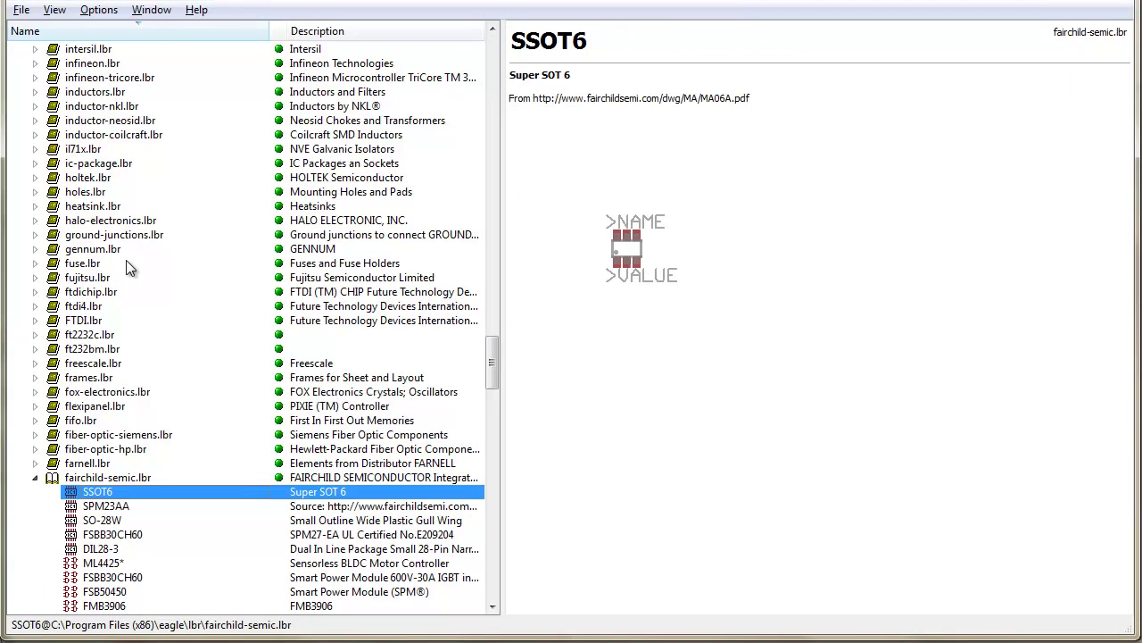
scroll(266, 486, "down", 1)
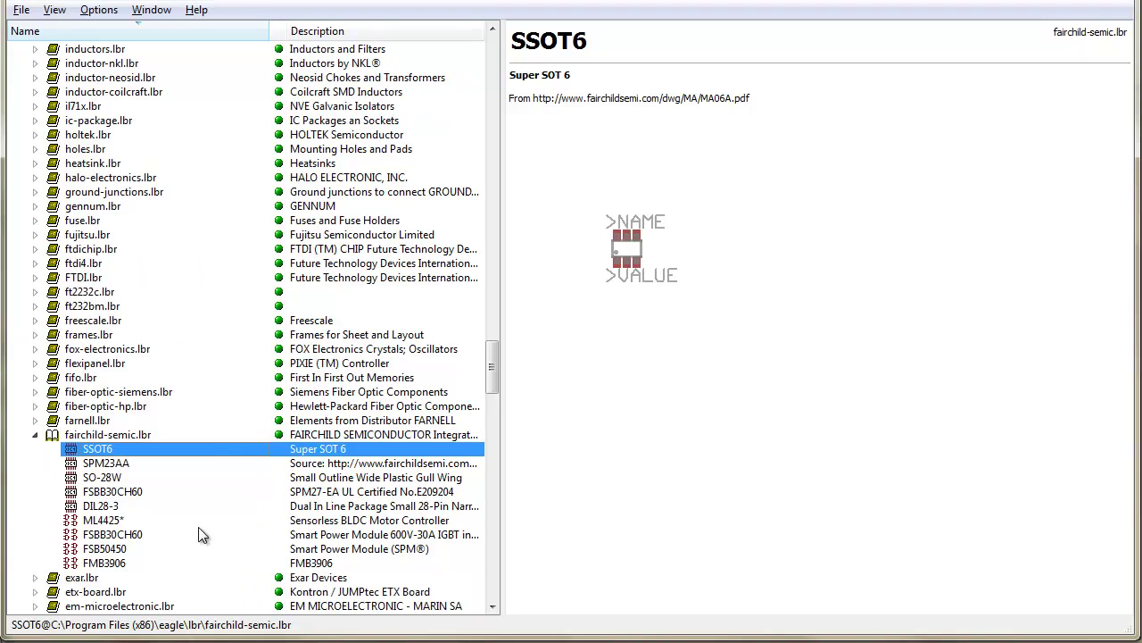
left_click(159, 562)
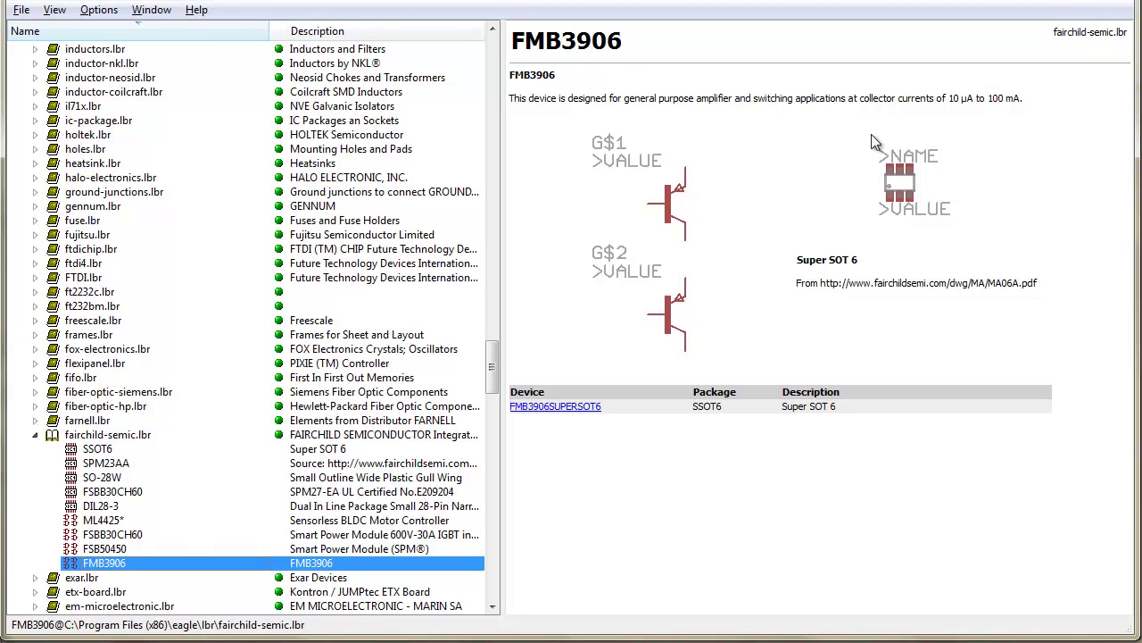